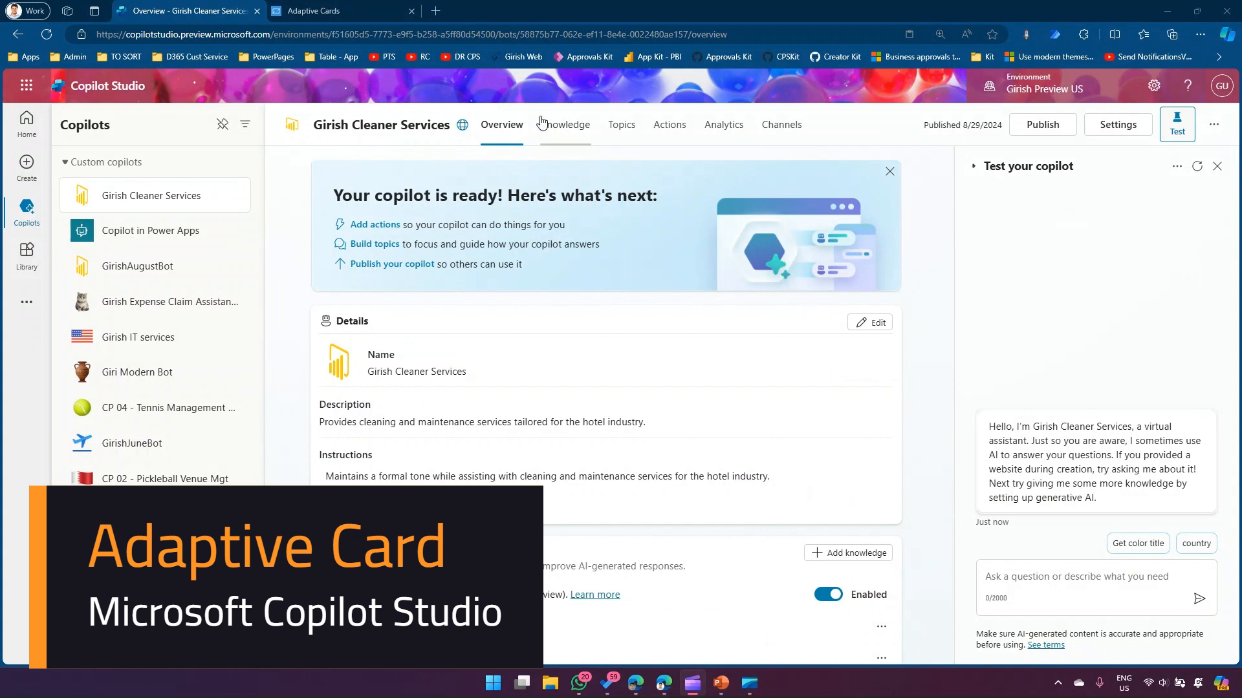
Switch to the Adaptive Cards website and read the introduction on what the cards are and how they adapt to apps.
left_click(313, 10)
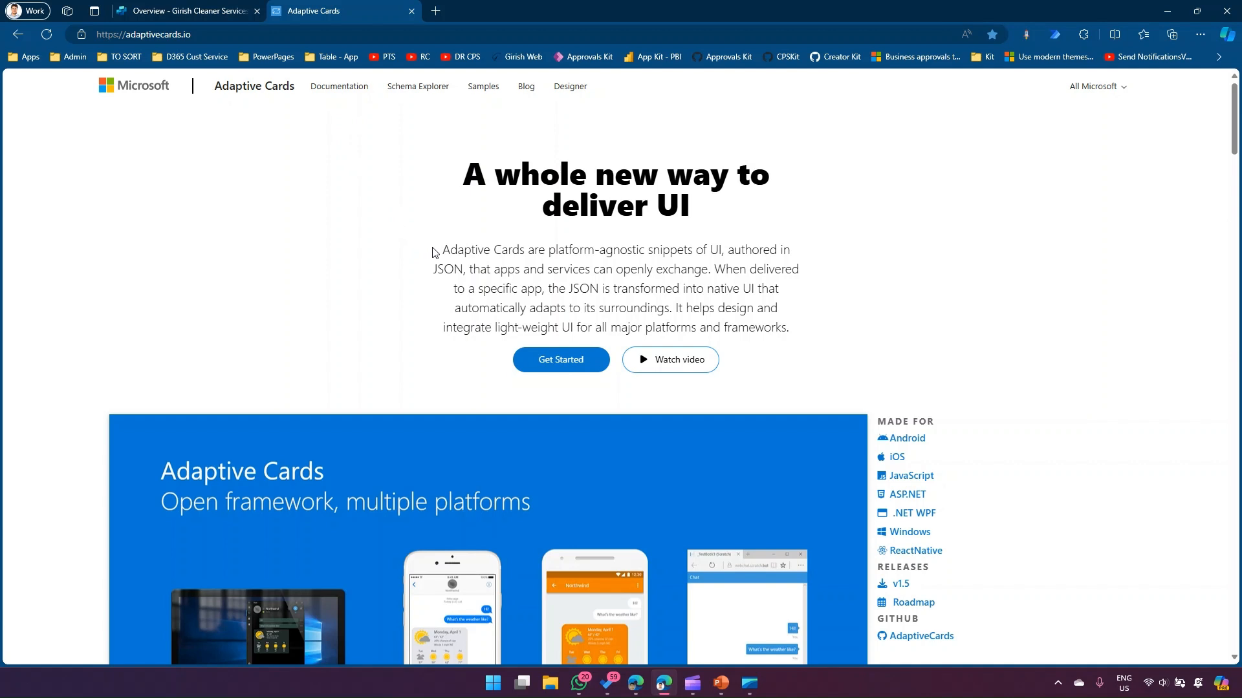
left_click_drag(442, 250, 722, 254)
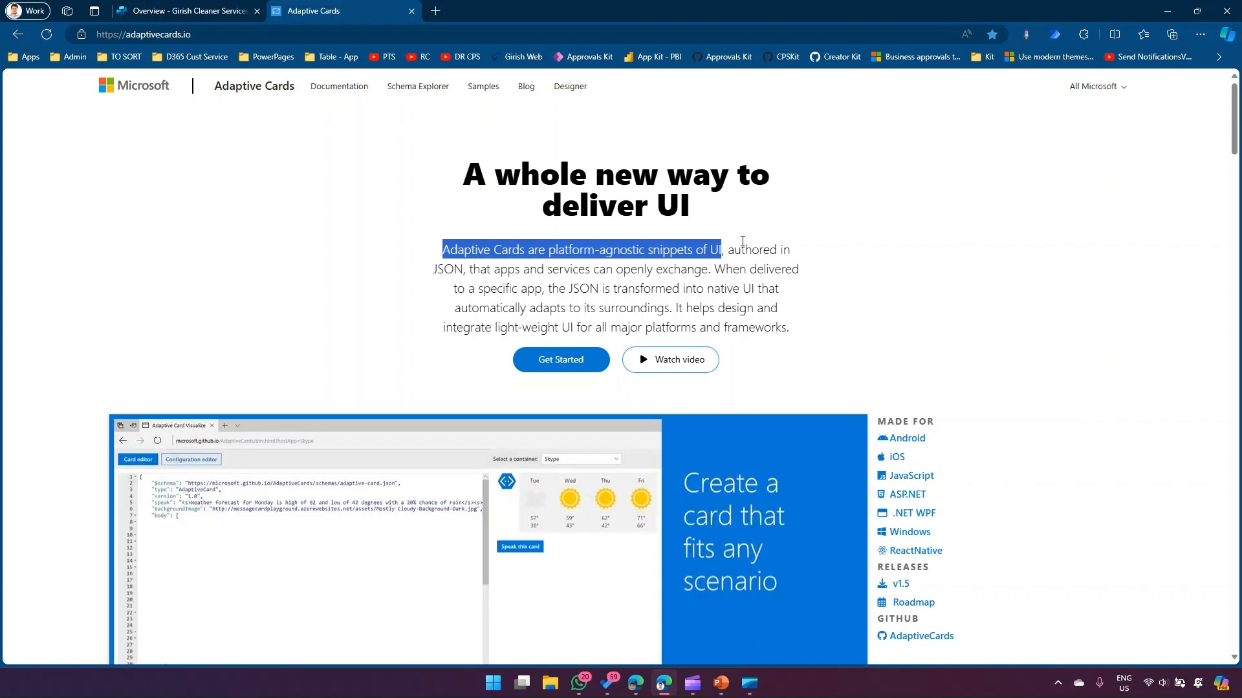
left_click(714, 269)
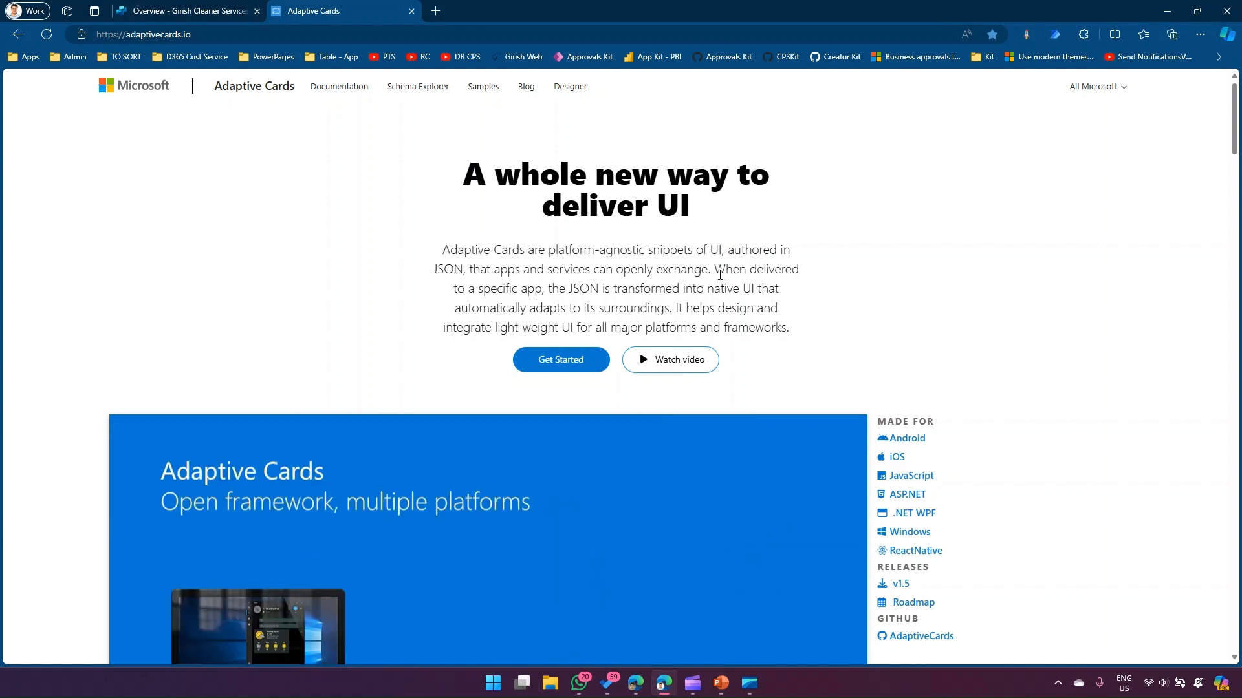
left_click_drag(711, 269, 671, 309)
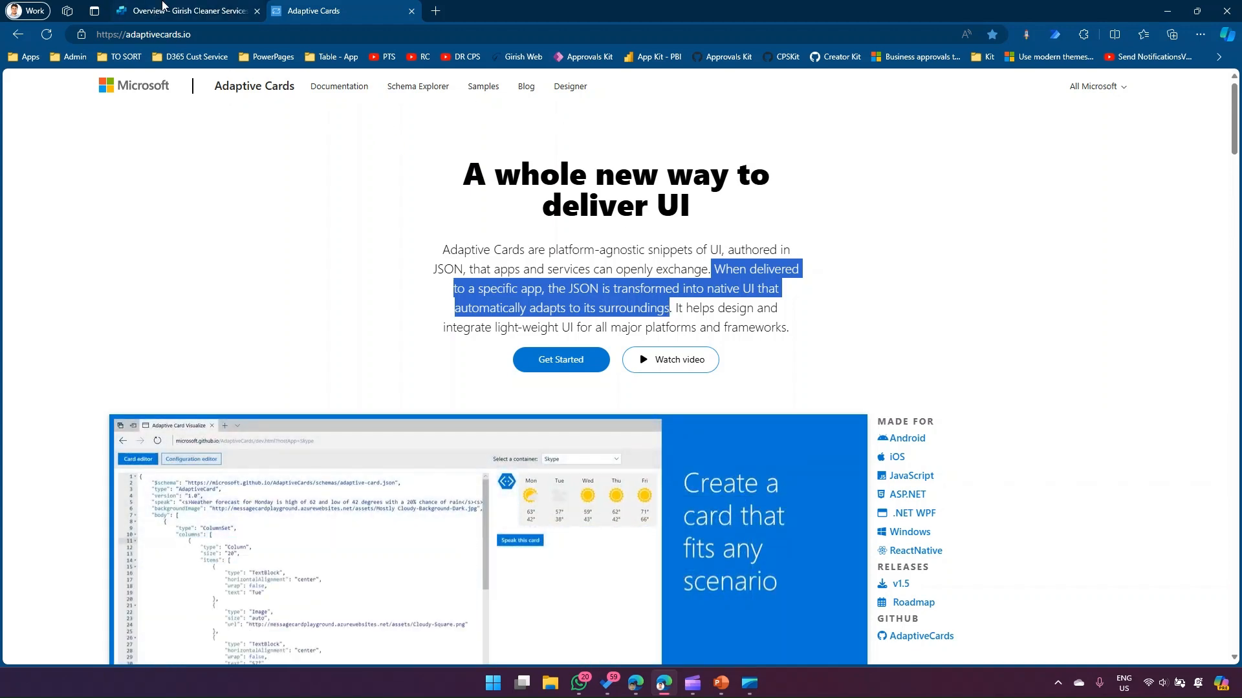
Return to Copilot Studio and create a new blank topic in the cleaner services copilot.
left_click(162, 6)
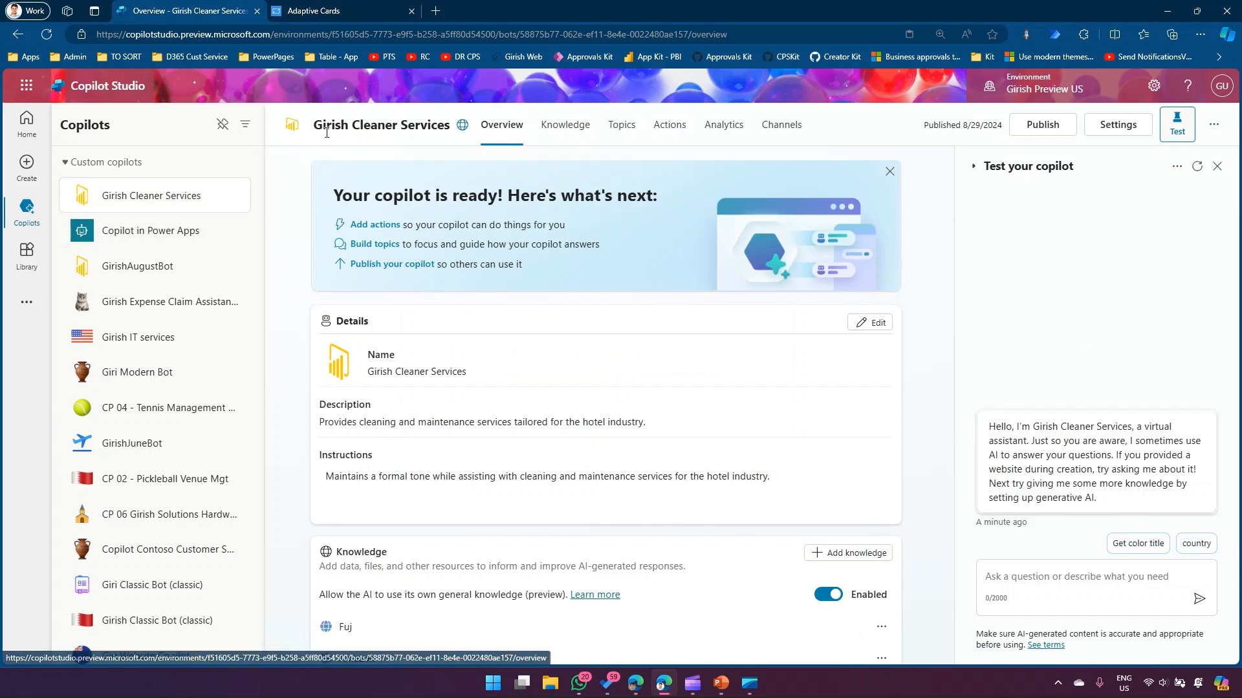
left_click(621, 126)
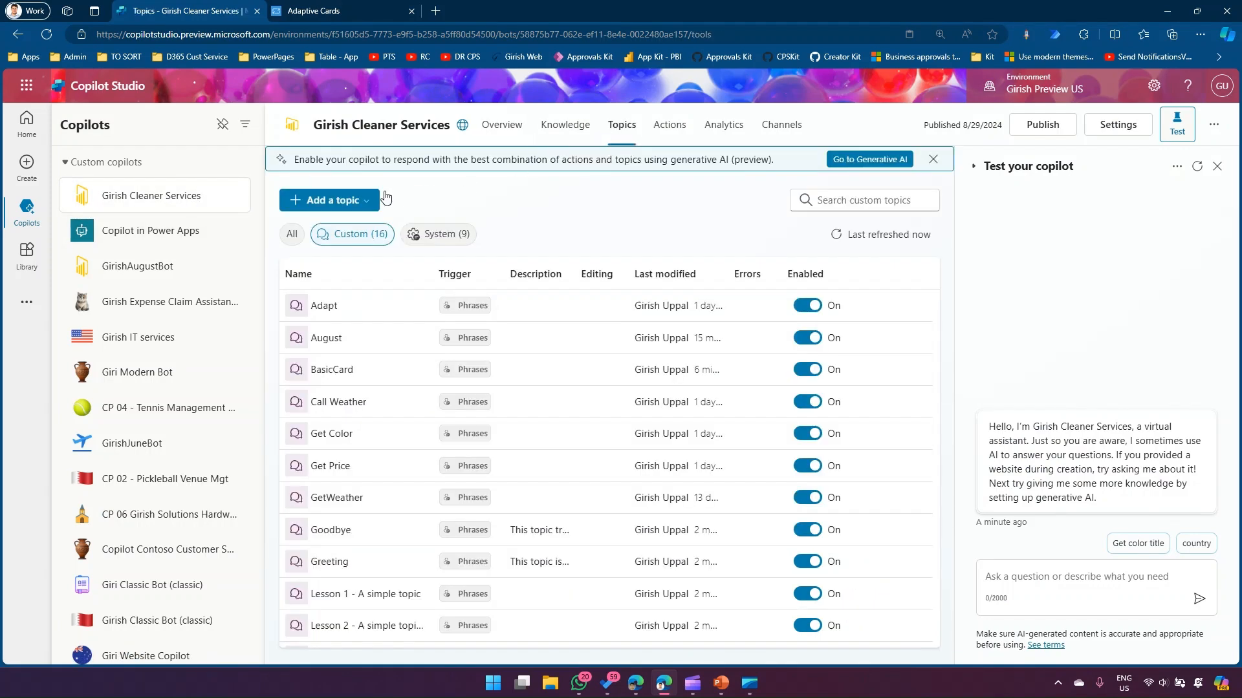
left_click(352, 200)
left_click(333, 222)
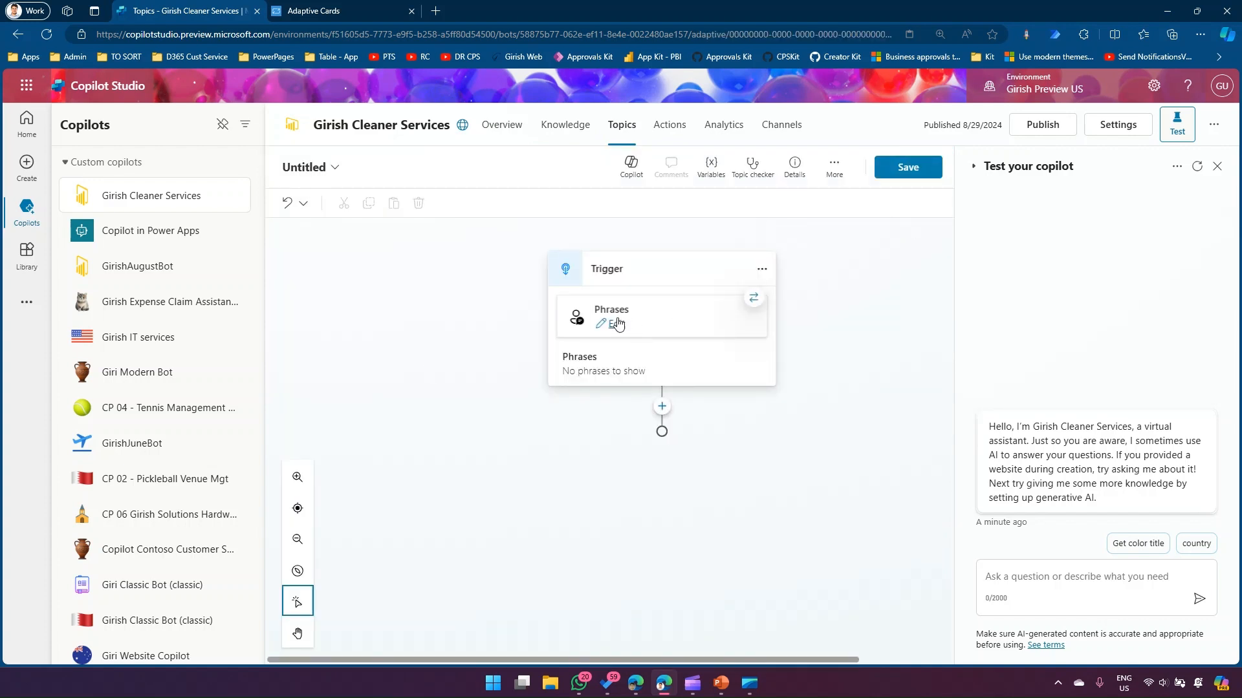
Rename the untitled topic to the author's first name followed by "Adaptive Card".
left_click(316, 167)
type("G")
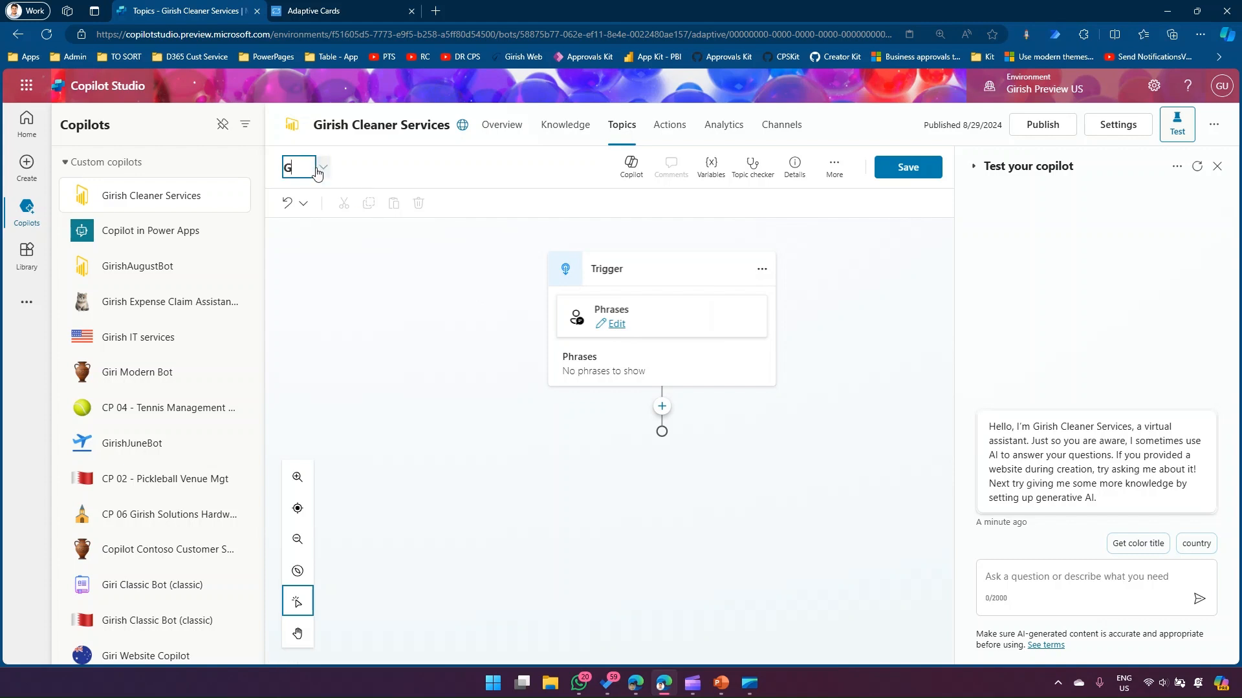
type("irish Adaptive Card")
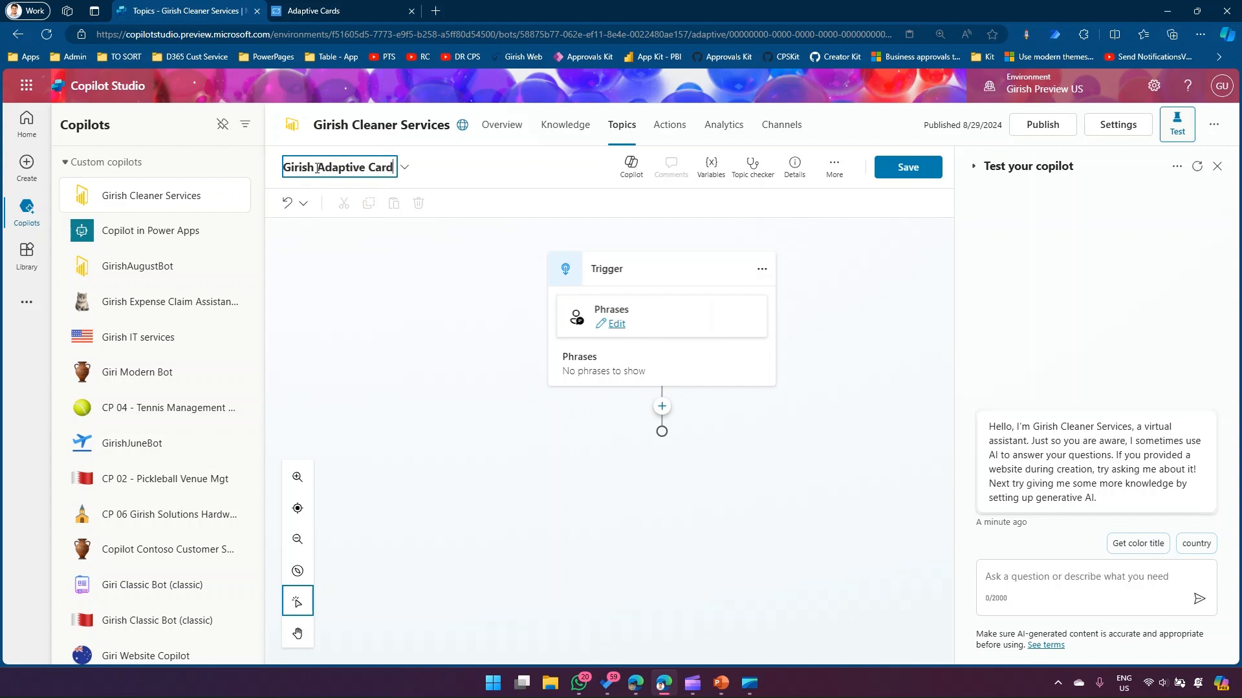
key("Return")
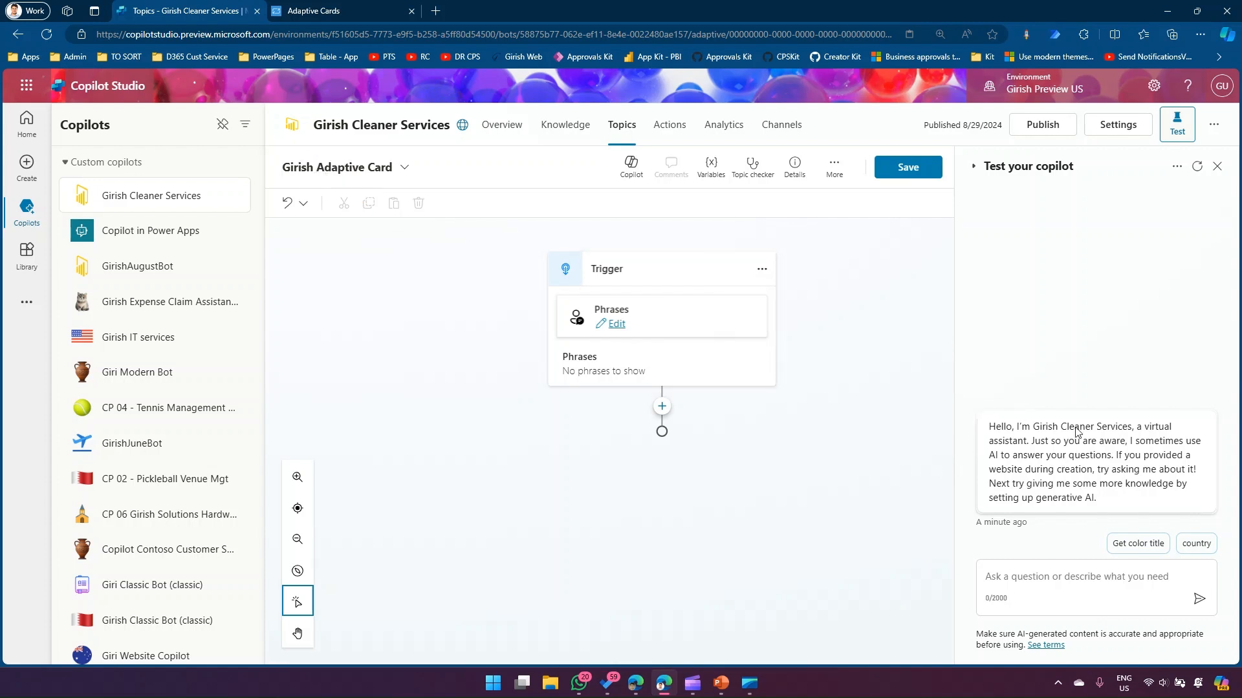
left_click_drag(989, 427, 1103, 505)
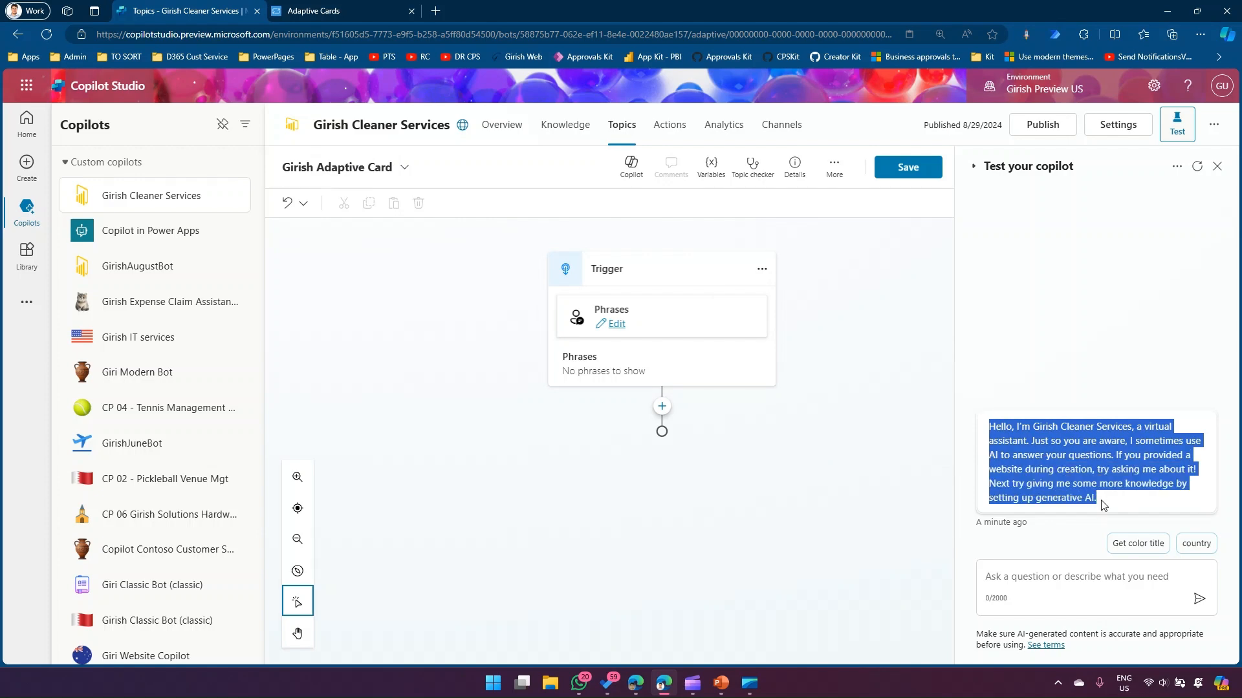
key("alt+Left")
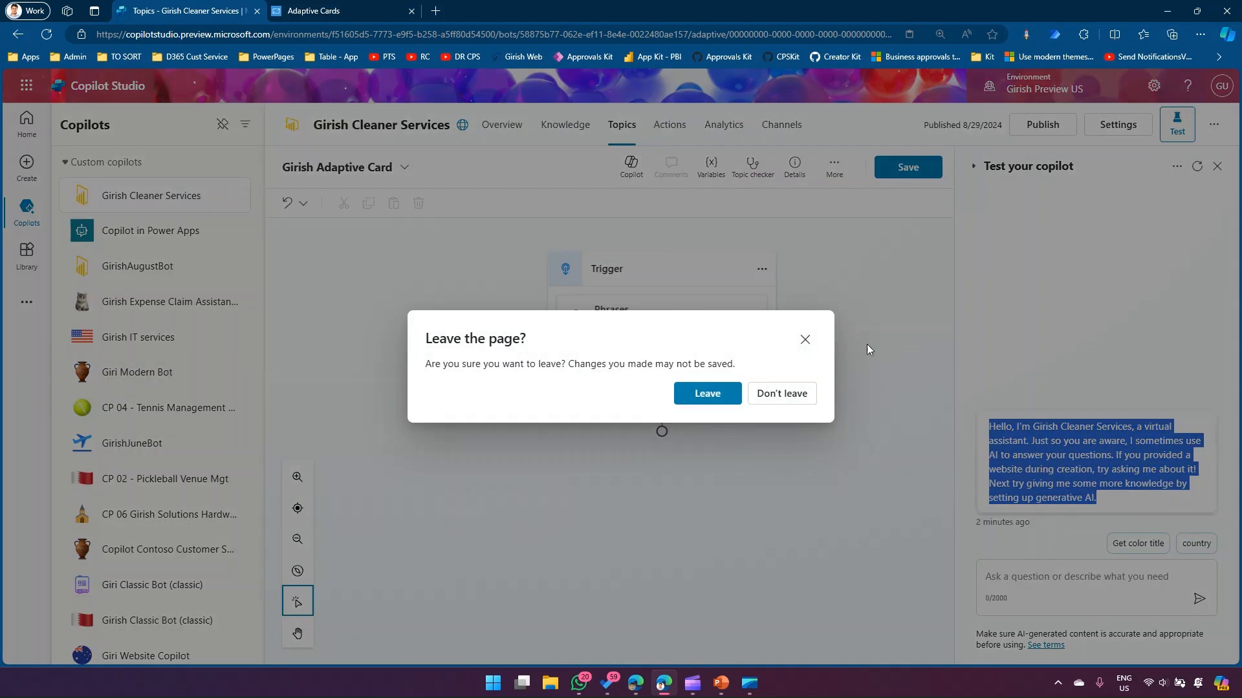
left_click(806, 340)
left_click(1102, 378)
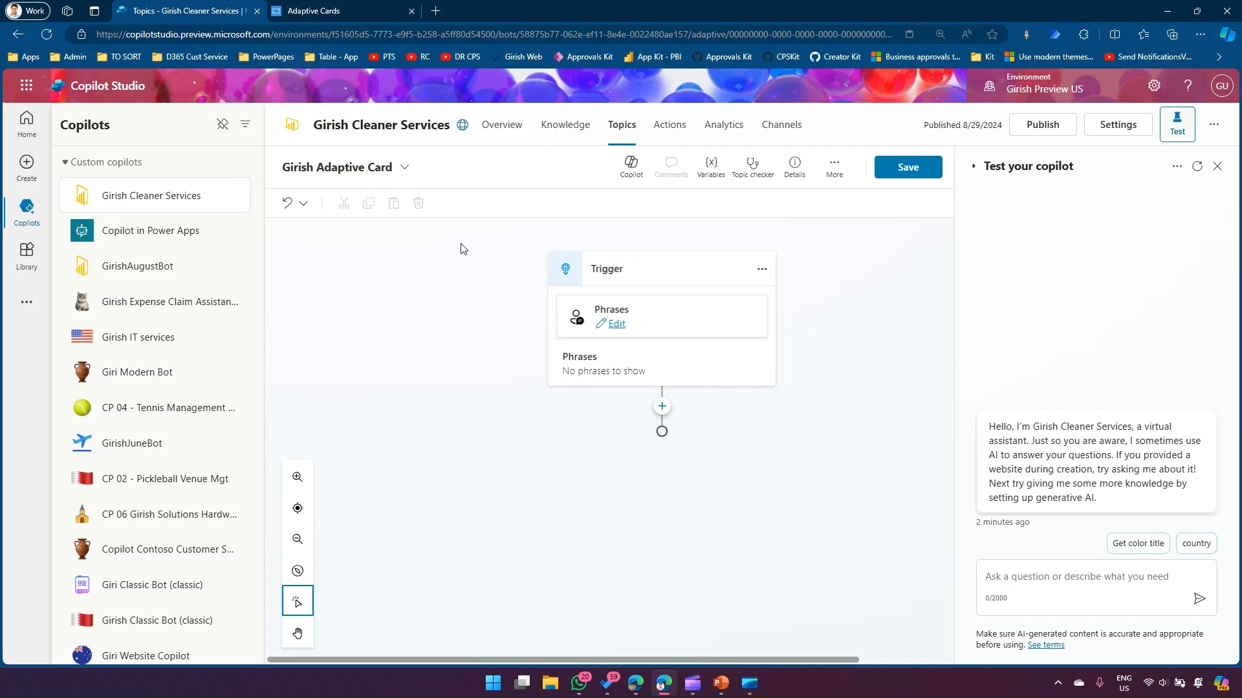
Add a message node below the trigger with the lines "Hello How can i help you.", "Flight Details for American Airlines" and "SFO to JFK".
left_click(661, 408)
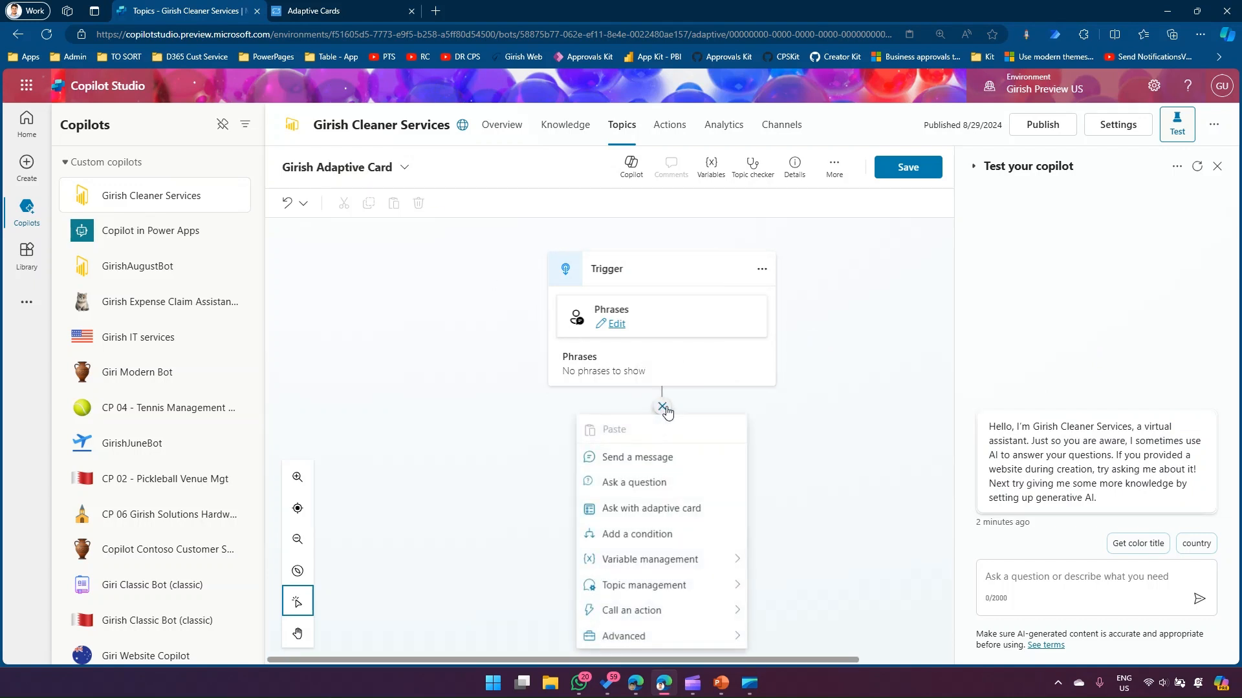
left_click(650, 461)
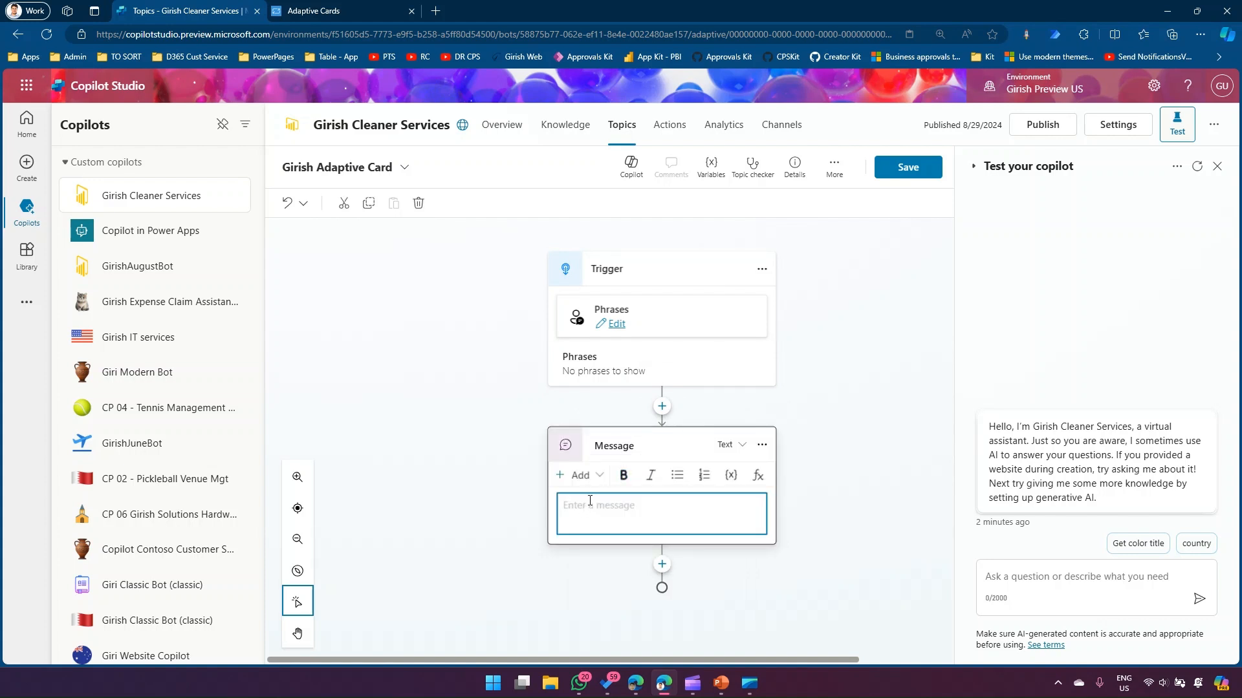
type("Hello How can i help you.")
key("Return")
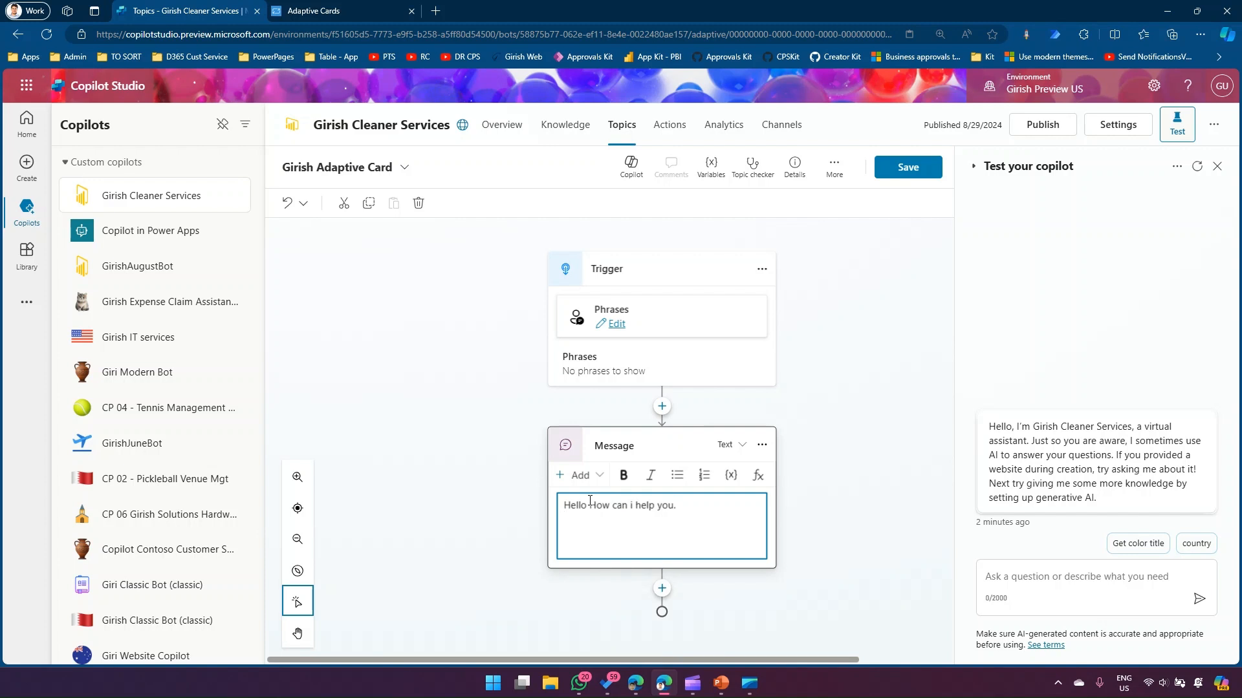
type("Flight Details for American Airlines")
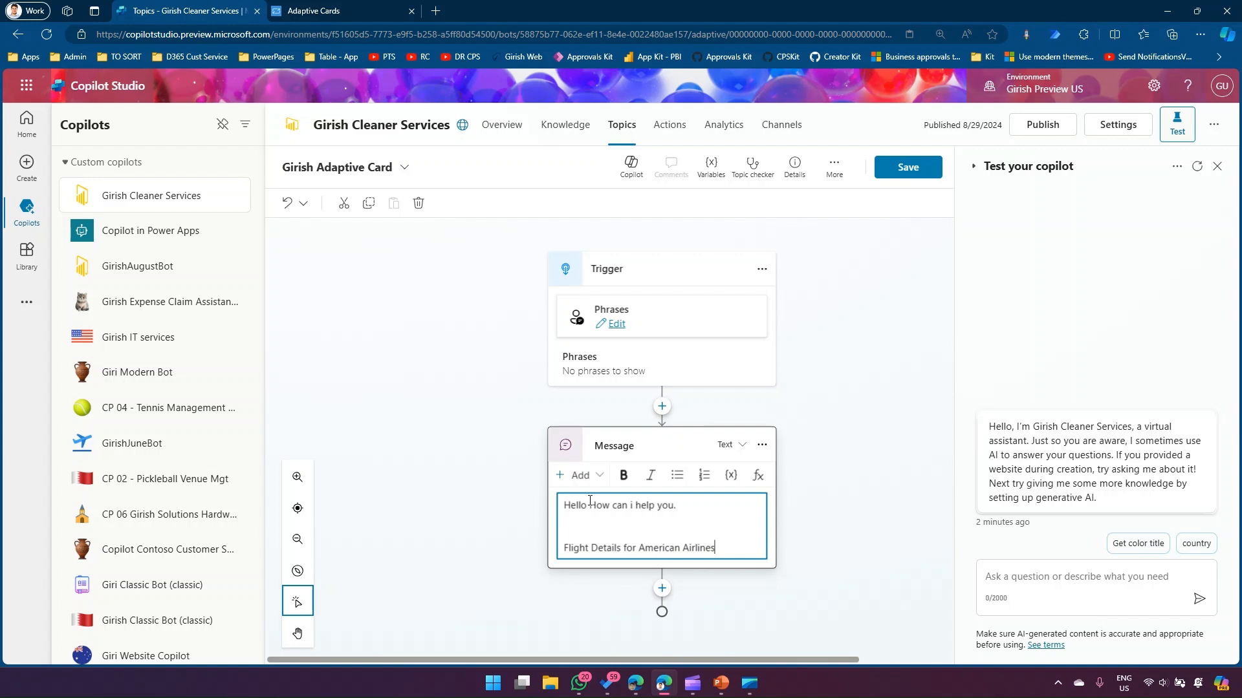
key("Return")
type("SFO to J")
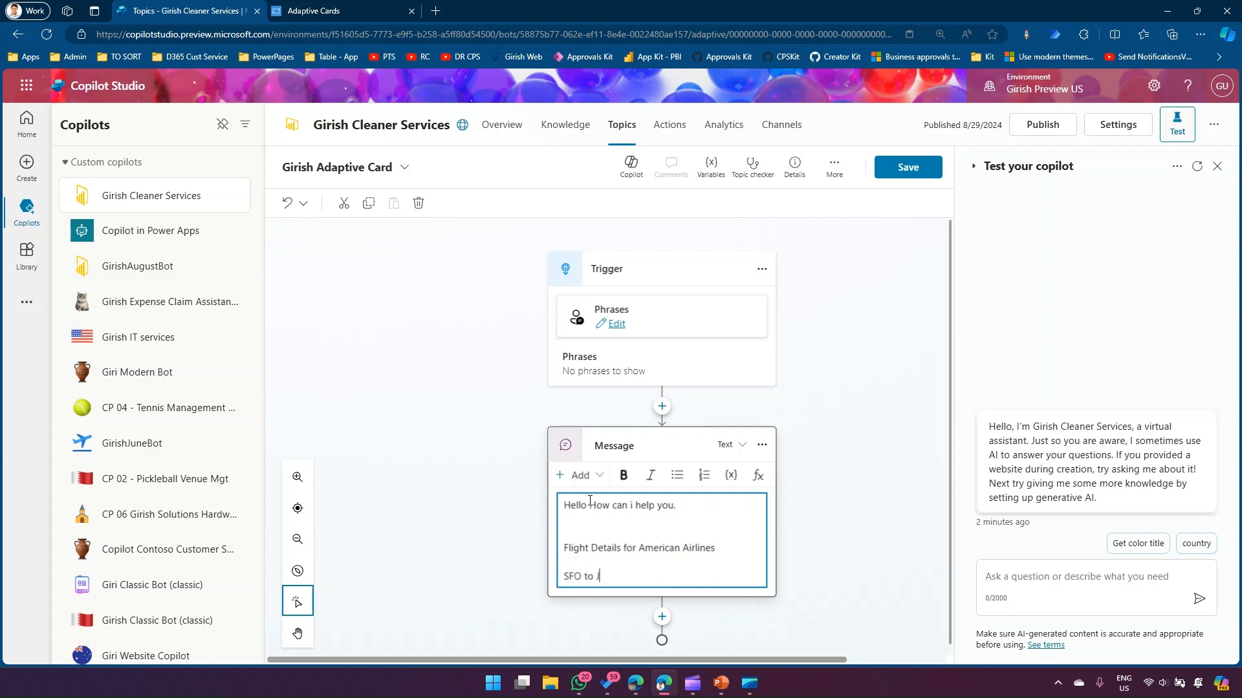
type("FK")
key("Return")
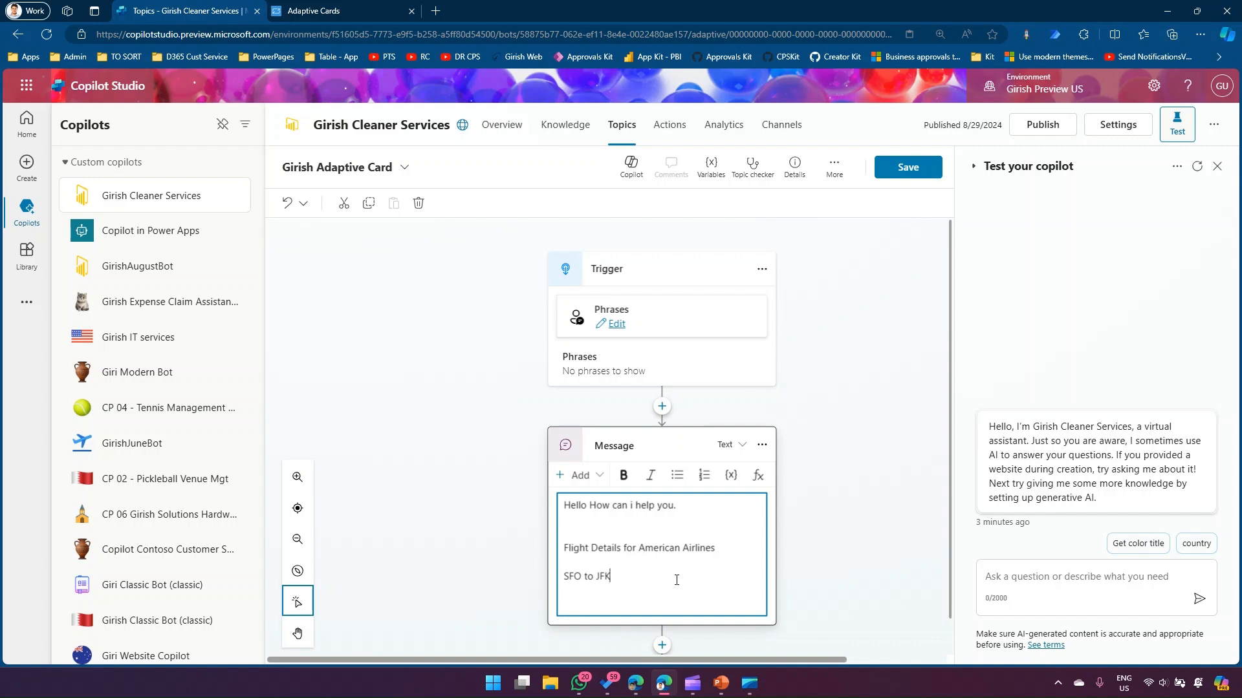
Add an adaptive card to the message node.
left_click_drag(618, 580, 559, 509)
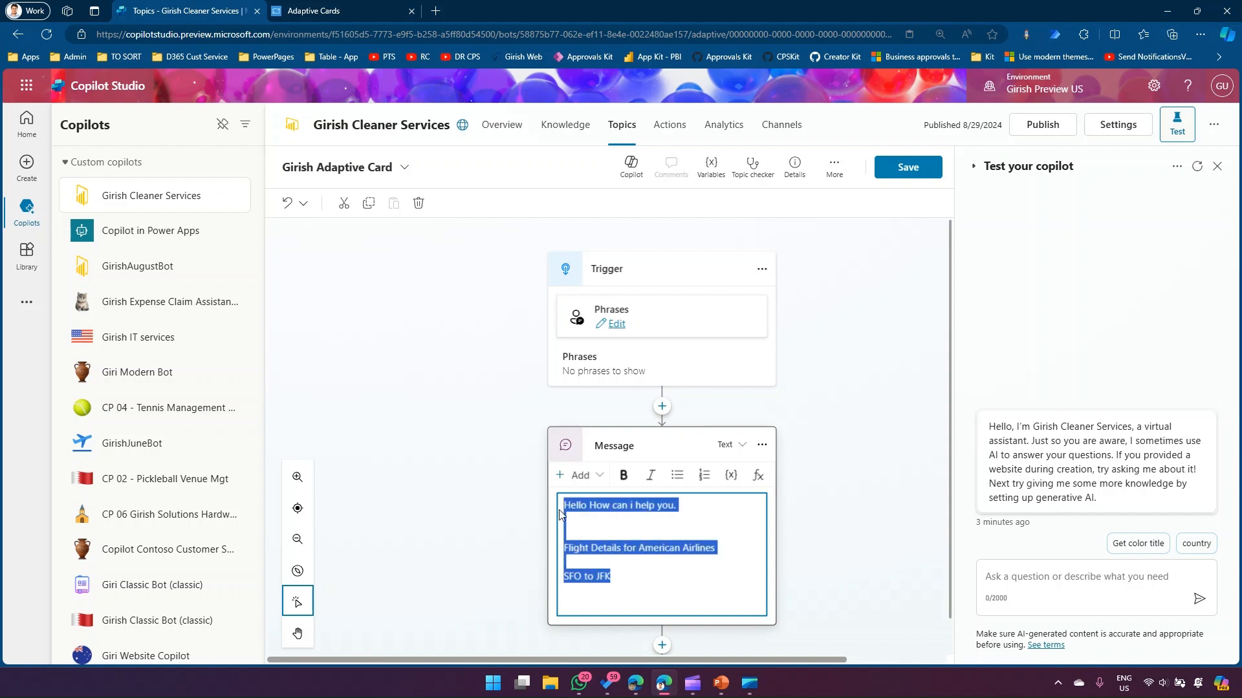
left_click(615, 532)
left_click(598, 476)
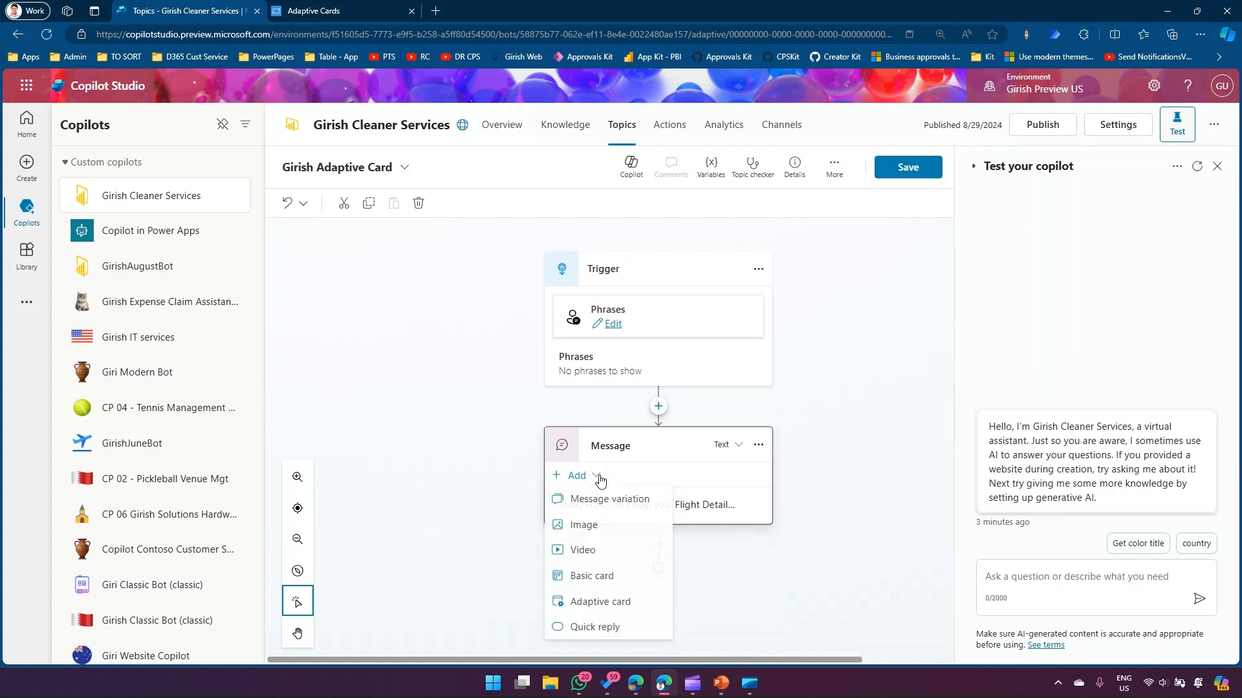
left_click(599, 606)
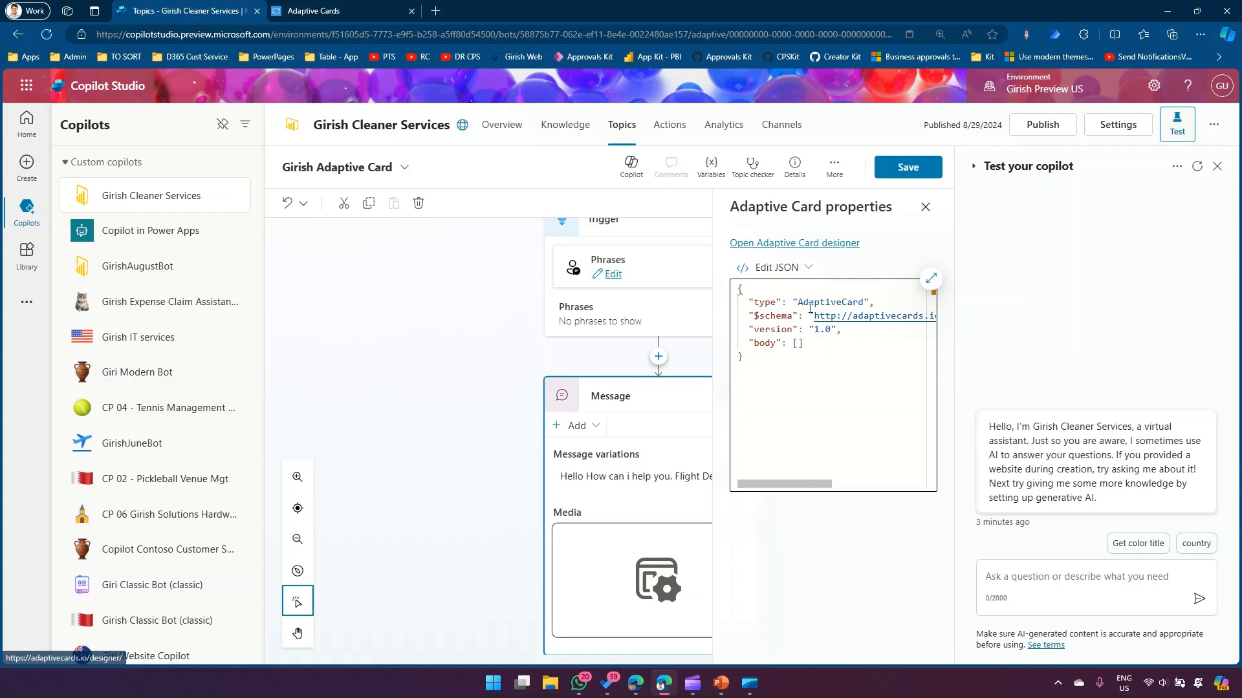
Examine the type, schema, version and body entries in the adaptive card's default JSON.
left_click(777, 379)
left_click_drag(759, 373, 740, 286)
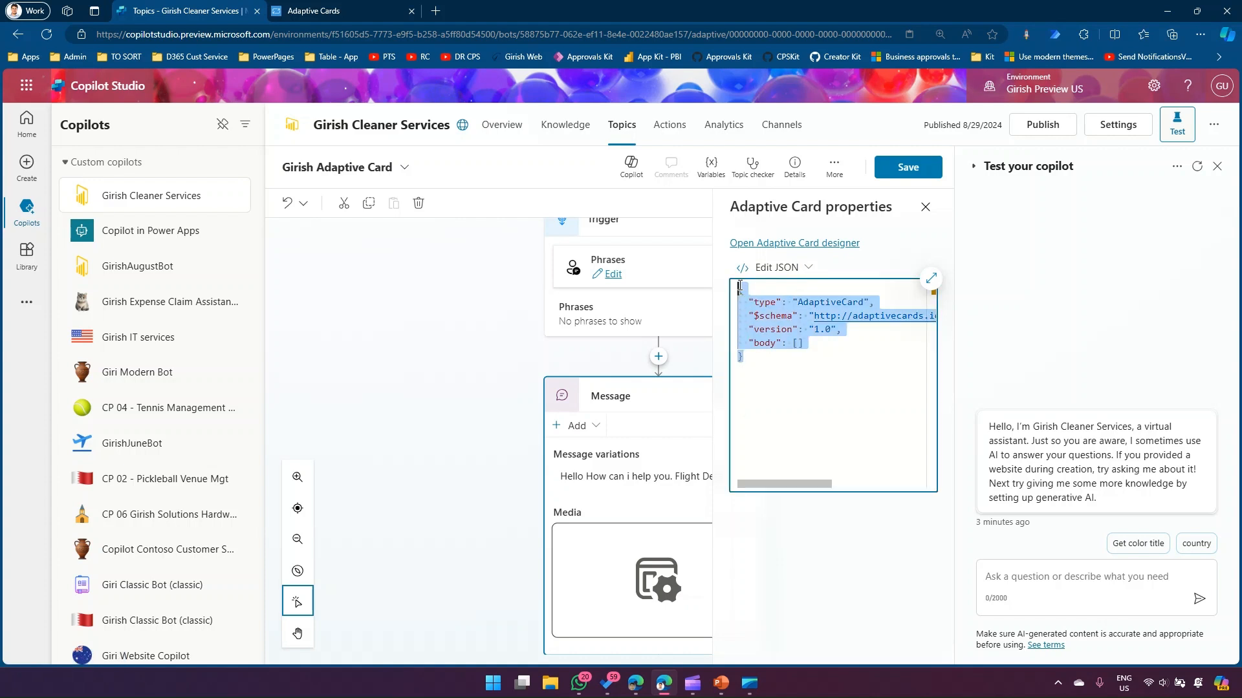
left_click(770, 302)
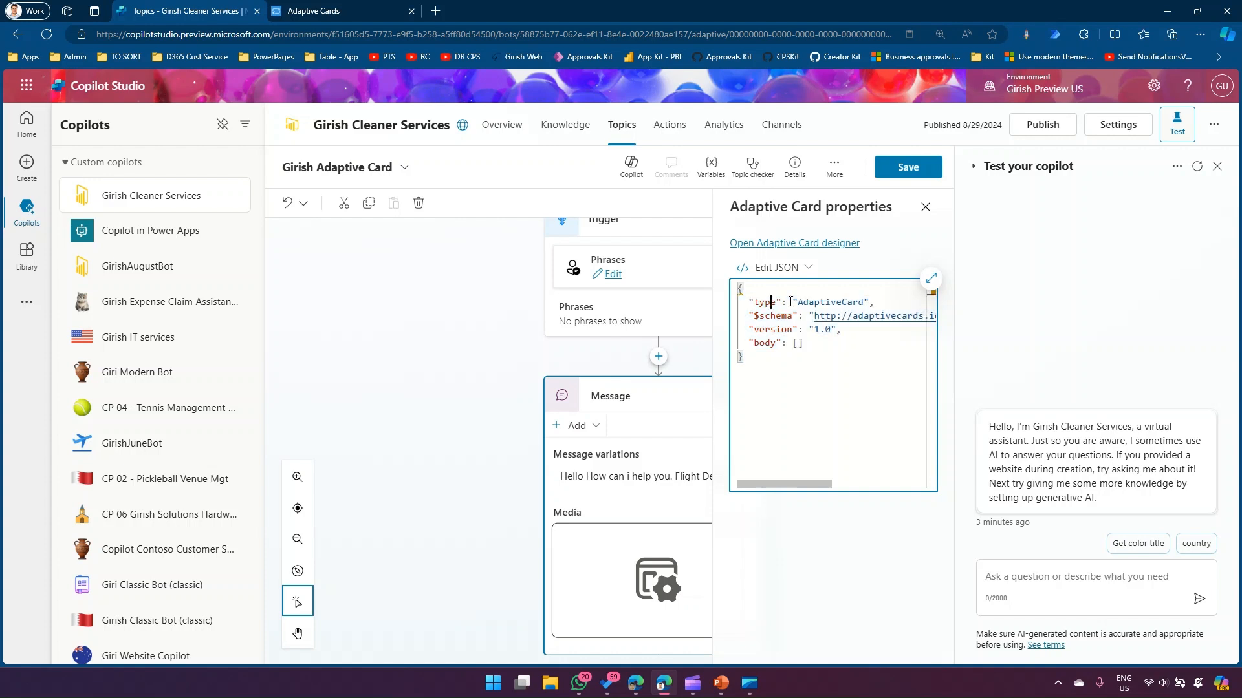
double_click(839, 302)
left_click_drag(789, 315, 896, 316)
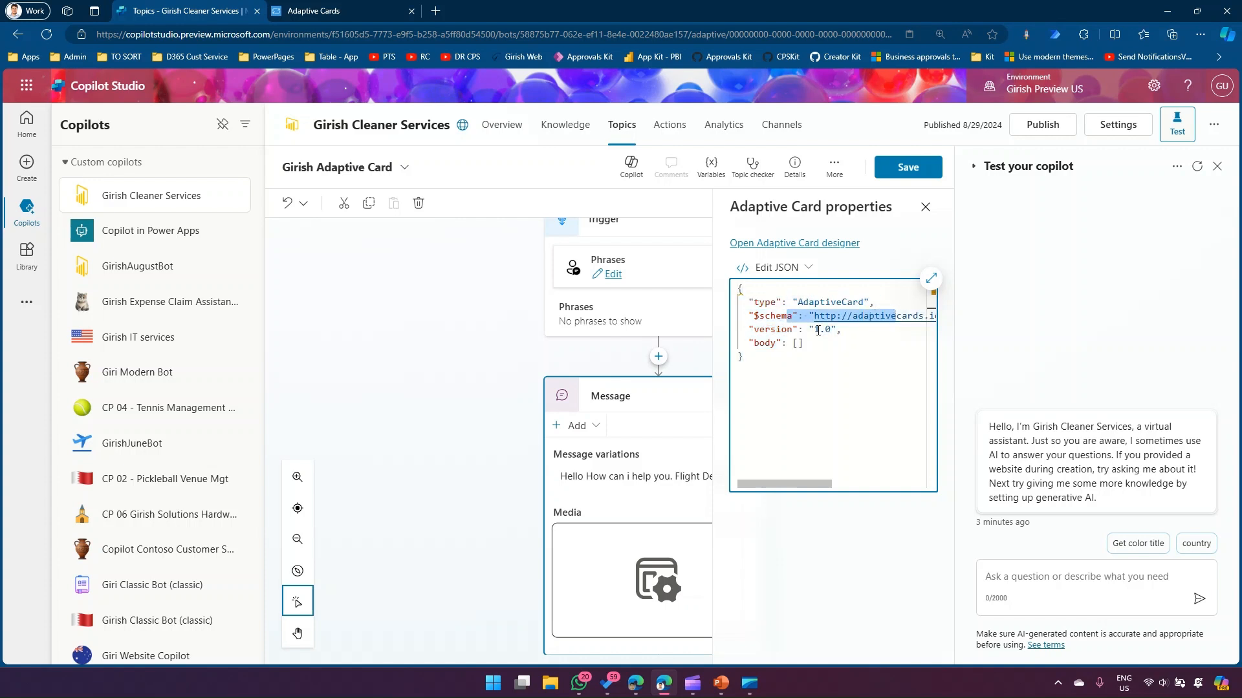
left_click(774, 330)
left_click(822, 330)
left_click(777, 343)
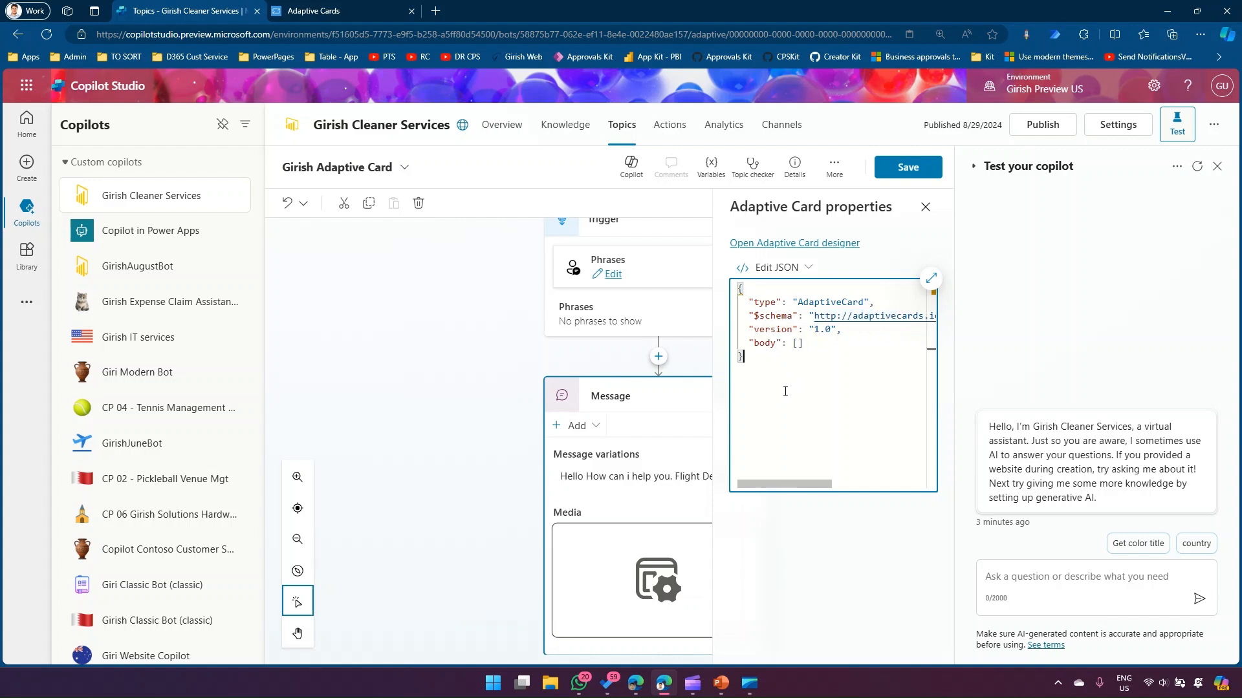
left_click_drag(788, 393, 753, 279)
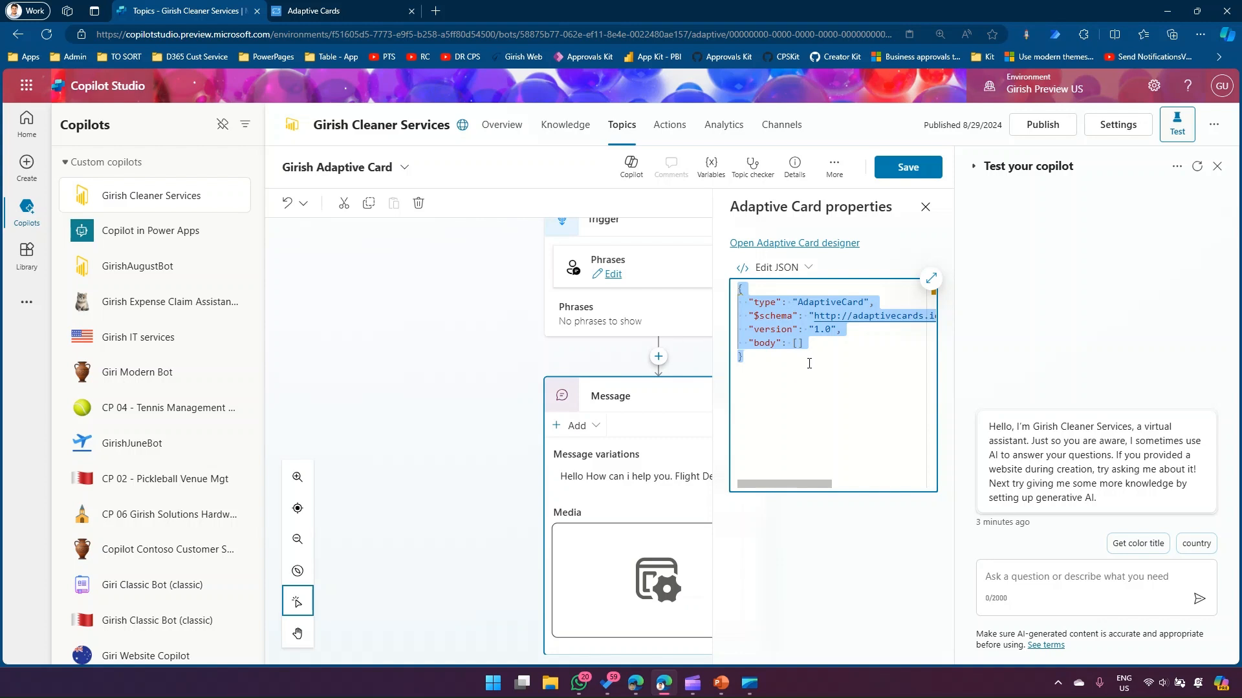
View the adaptive card definition as a formula with its type and output, and return it to JSON editing.
left_click(809, 269)
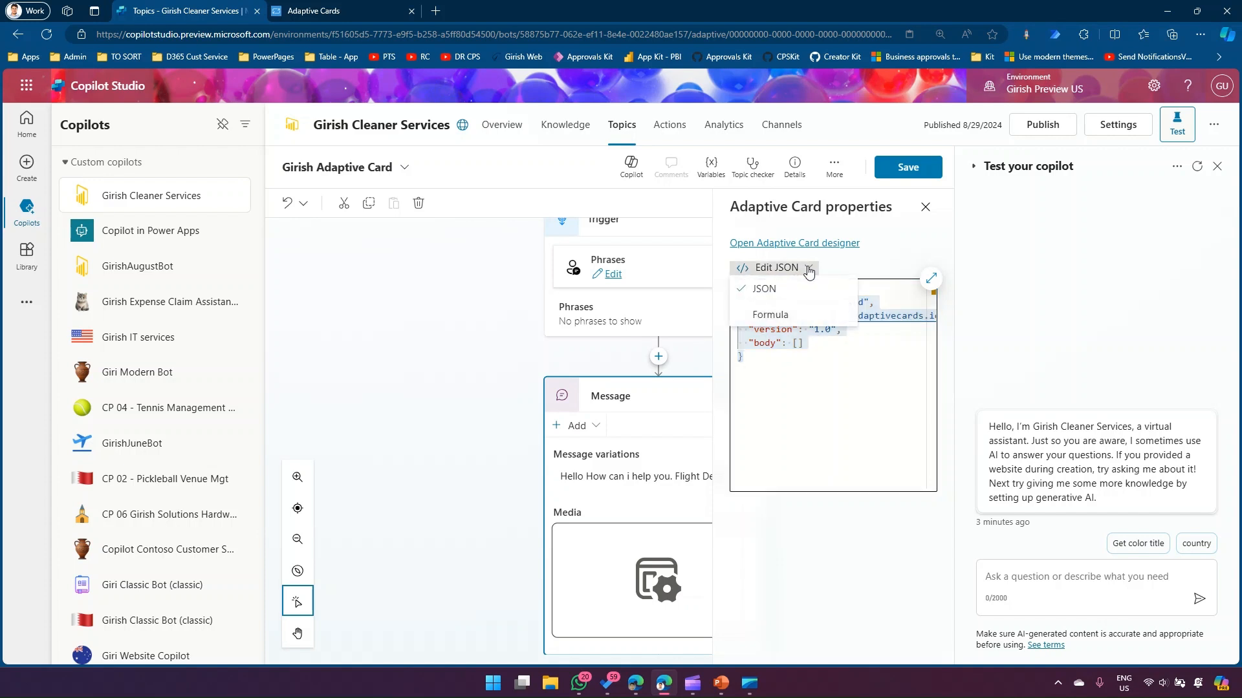
left_click(765, 316)
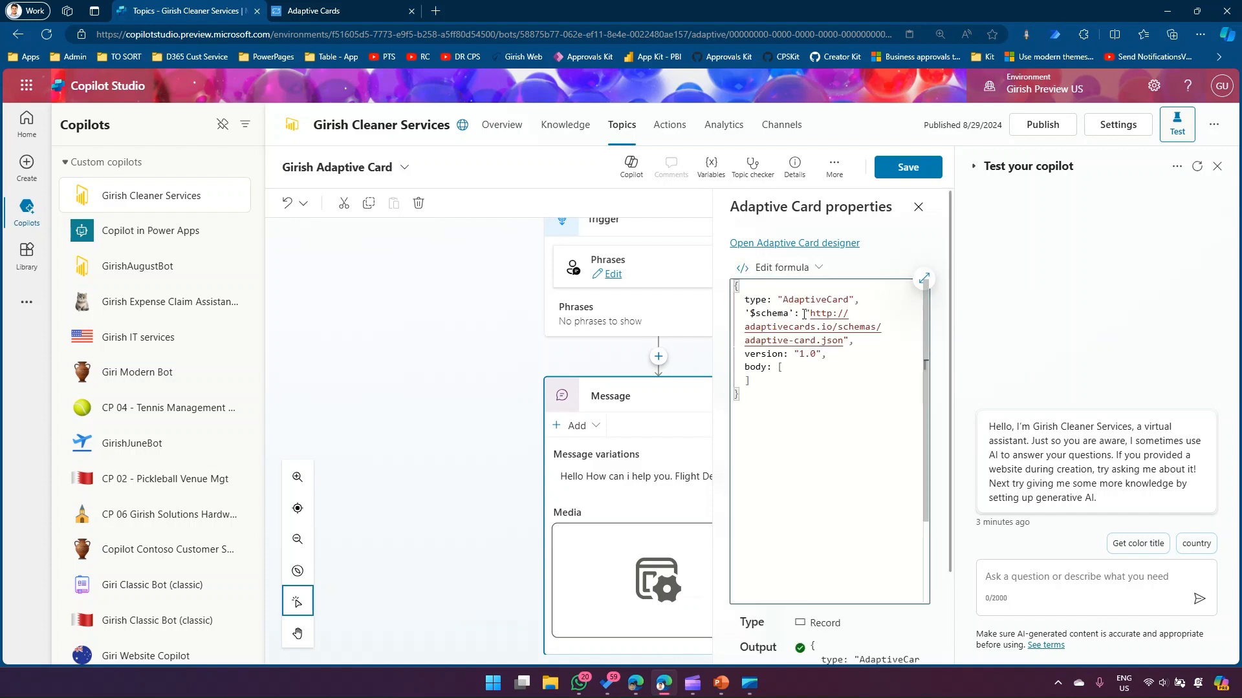
key("ctrl+a")
key("BackSpace")
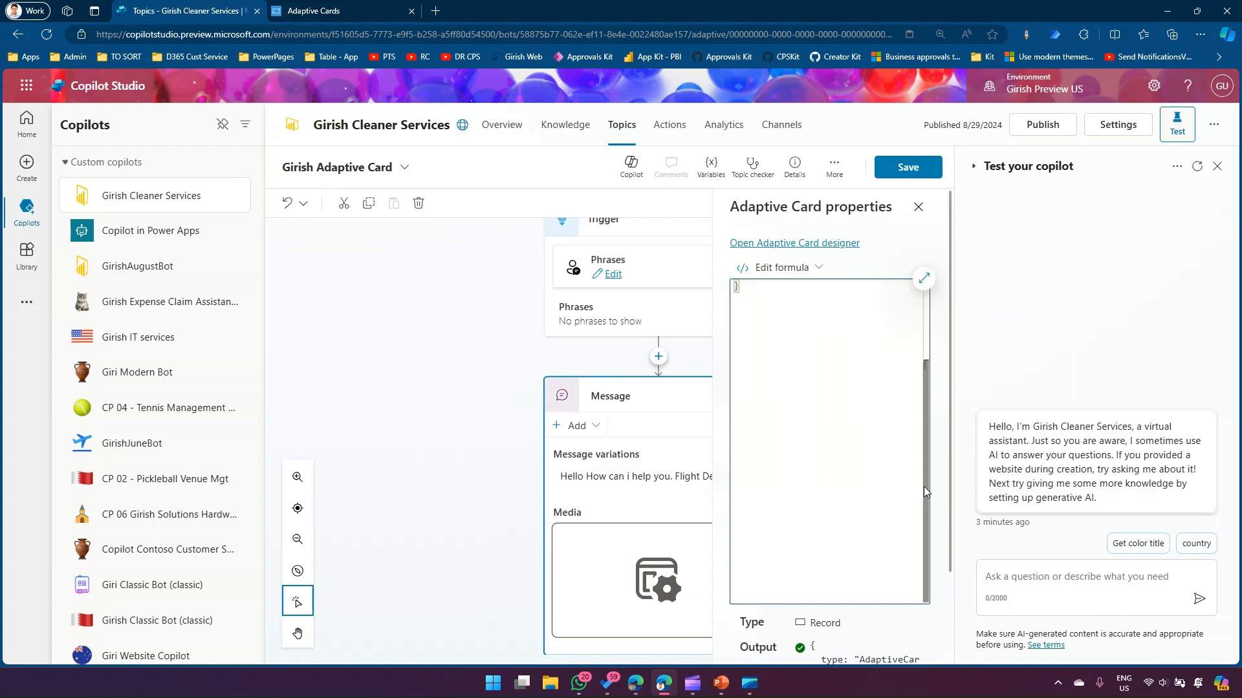
left_click_drag(793, 624, 836, 624)
scroll(861, 560, "down", 2)
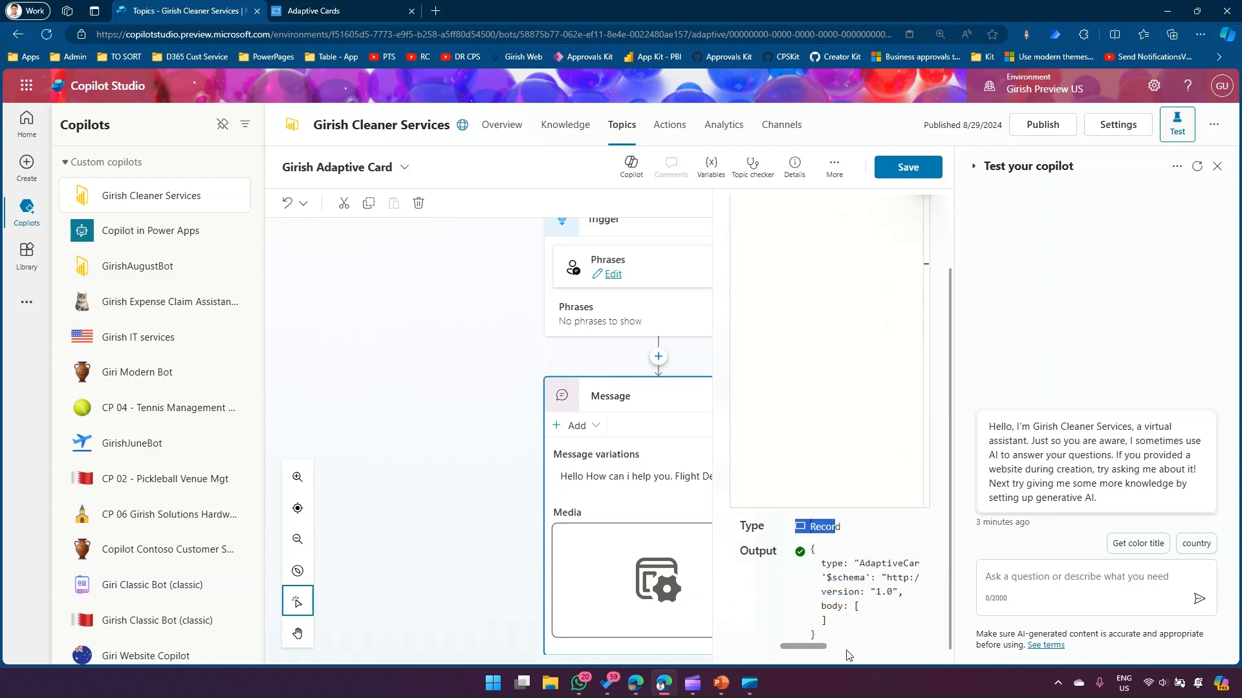
scroll(861, 560, "up", 2)
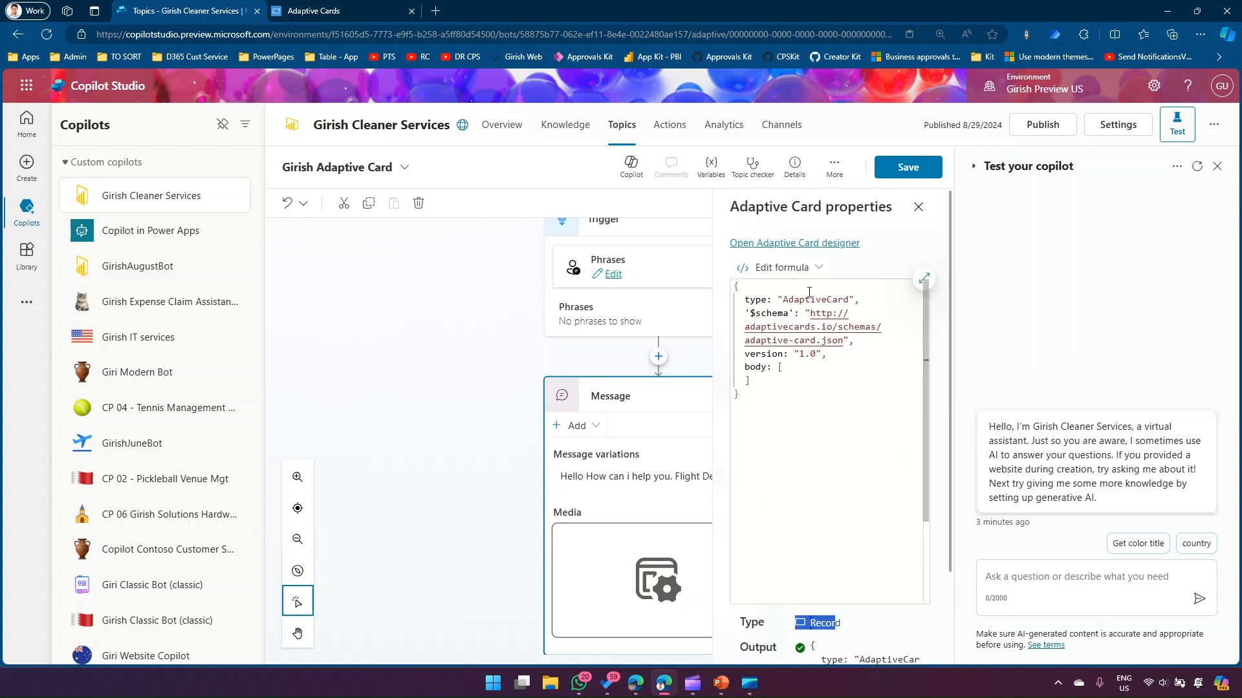
left_click(784, 267)
left_click(794, 292)
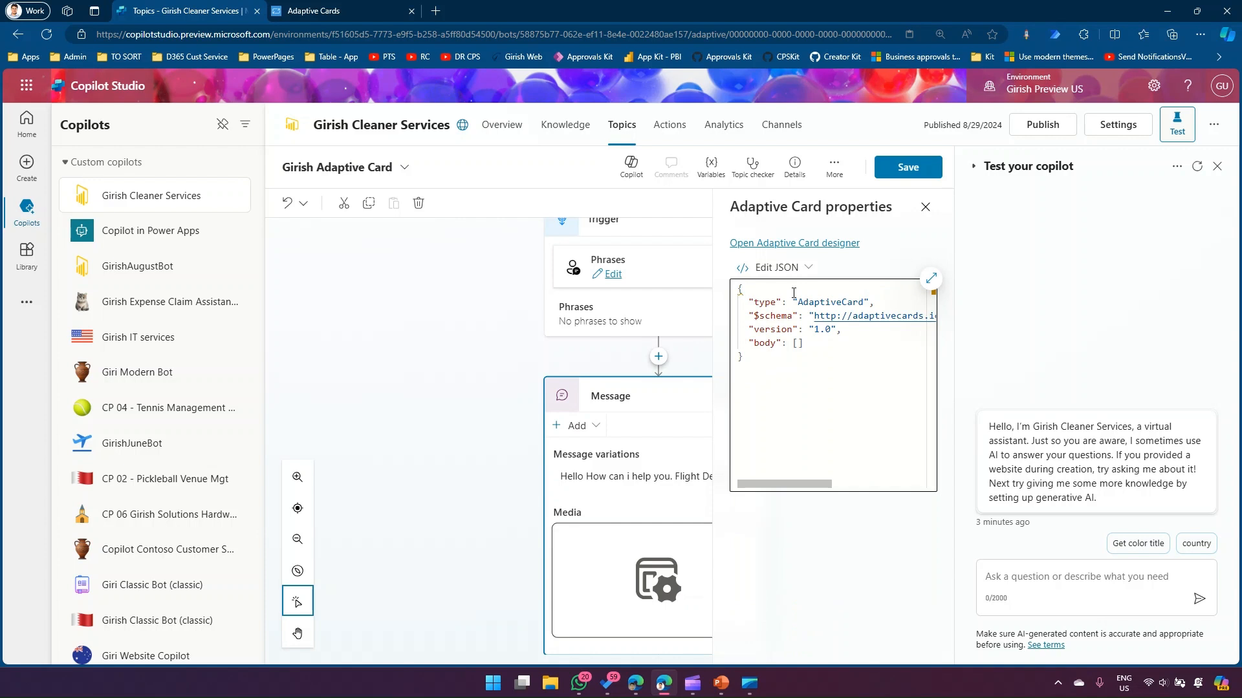
Open the Adaptive Card designer from the card properties and check the target version warning below the sample card.
left_click(771, 243)
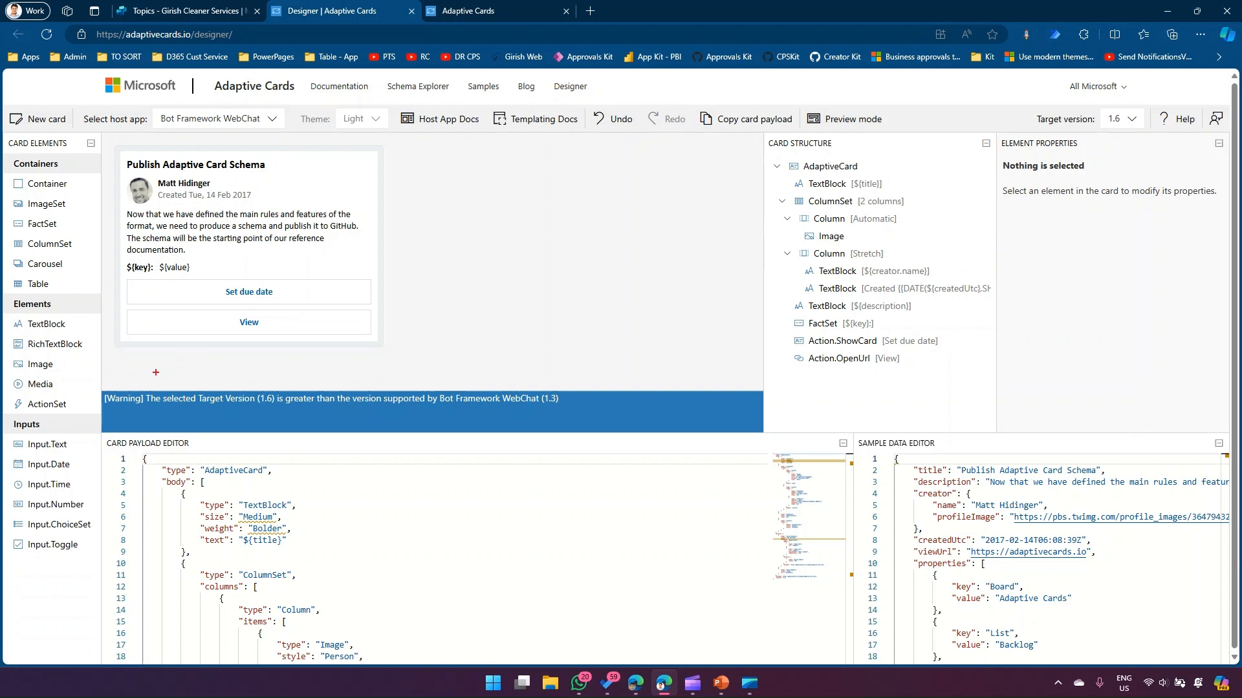
mouse_move(137, 374)
left_mouse_down()
mouse_move(291, 408)
mouse_move(580, 411)
left_mouse_up()
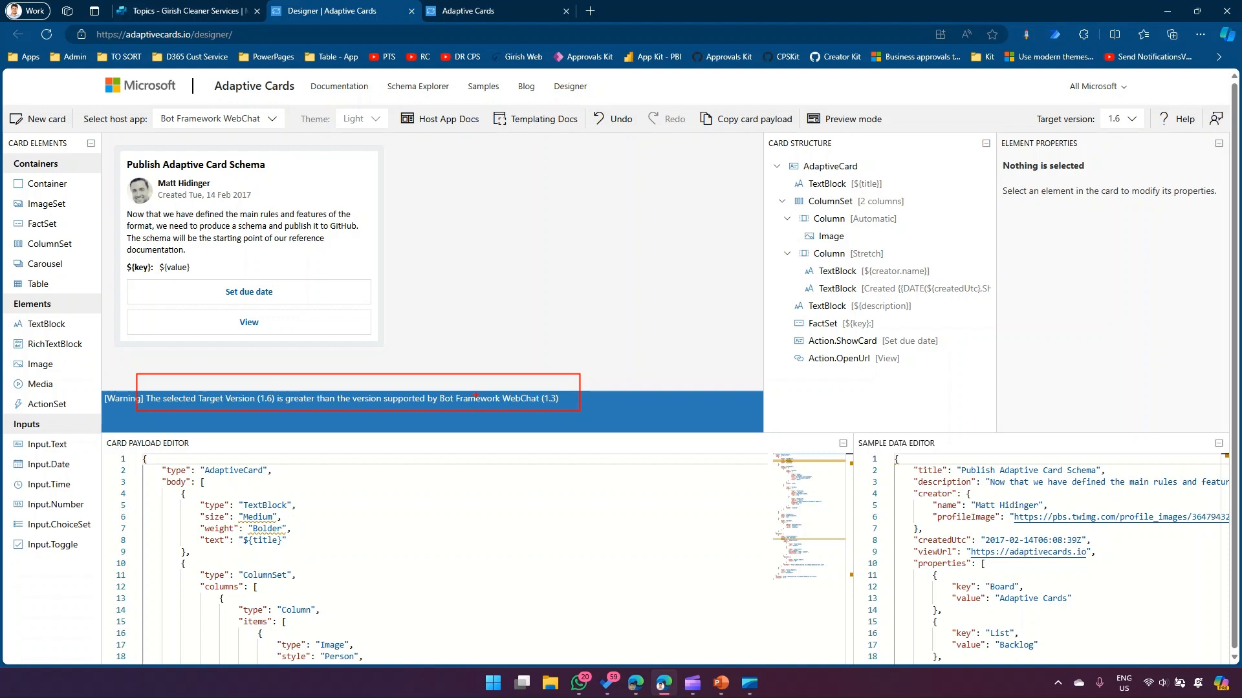
mouse_move(598, 298)
left_mouse_down()
mouse_move(542, 313)
mouse_move(487, 376)
mouse_move(503, 365)
left_mouse_up()
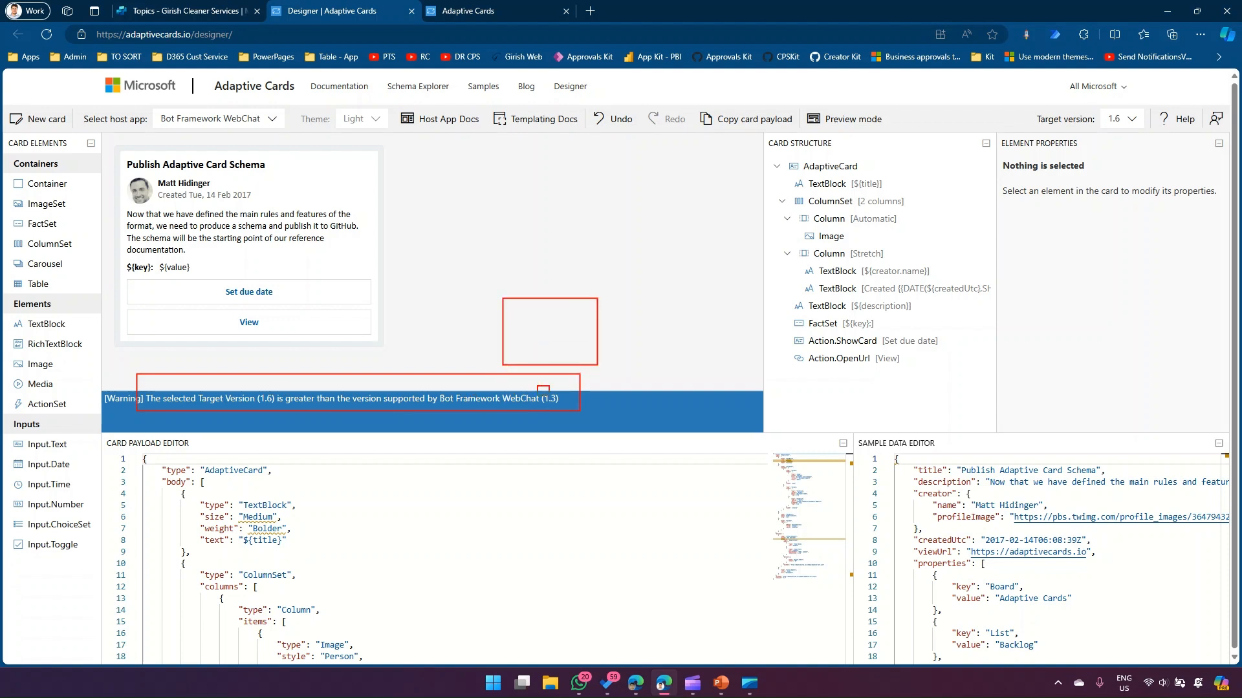
left_click_drag(609, 427, 611, 430)
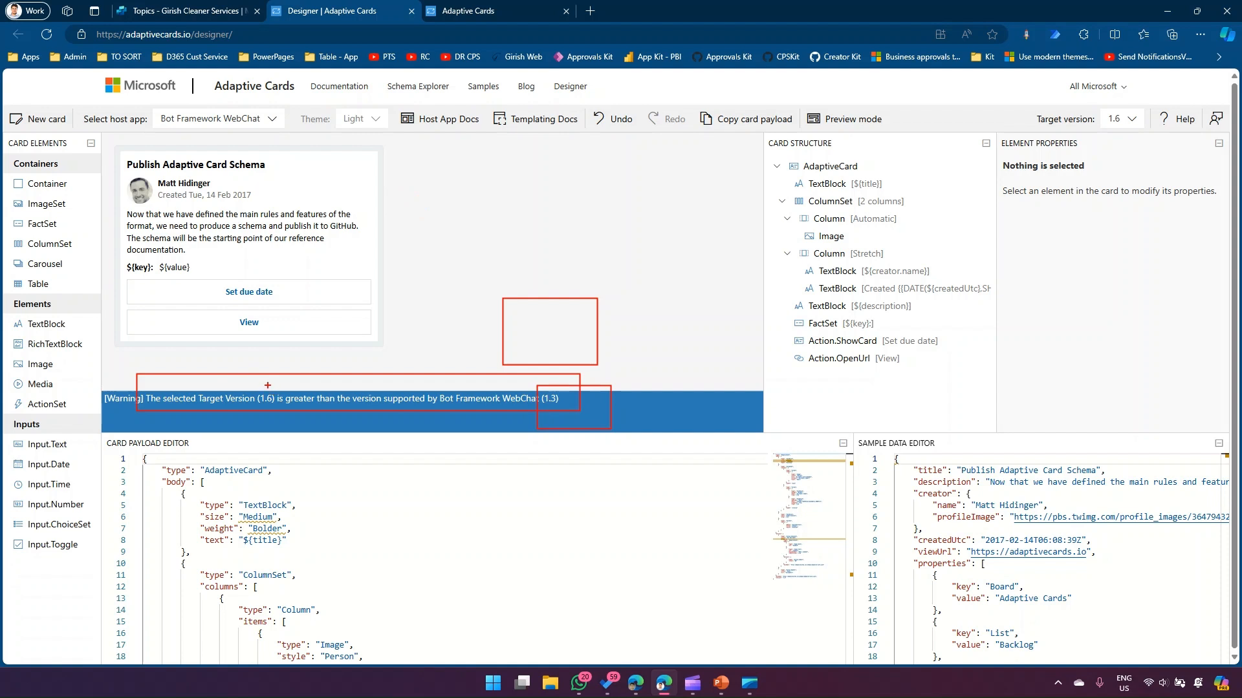
mouse_move(242, 383)
left_mouse_down()
mouse_move(351, 441)
mouse_move(278, 430)
left_mouse_up()
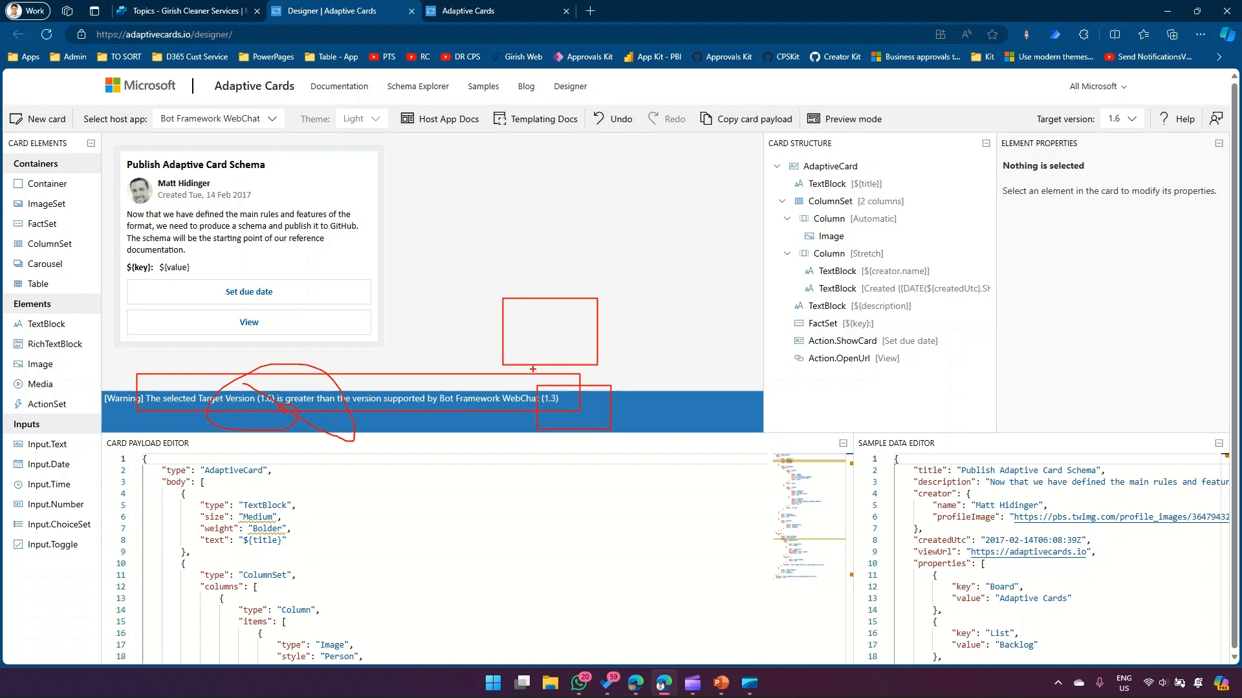
mouse_move(426, 369)
left_mouse_down()
mouse_move(633, 441)
mouse_move(653, 391)
mouse_move(457, 401)
mouse_move(494, 390)
left_mouse_up()
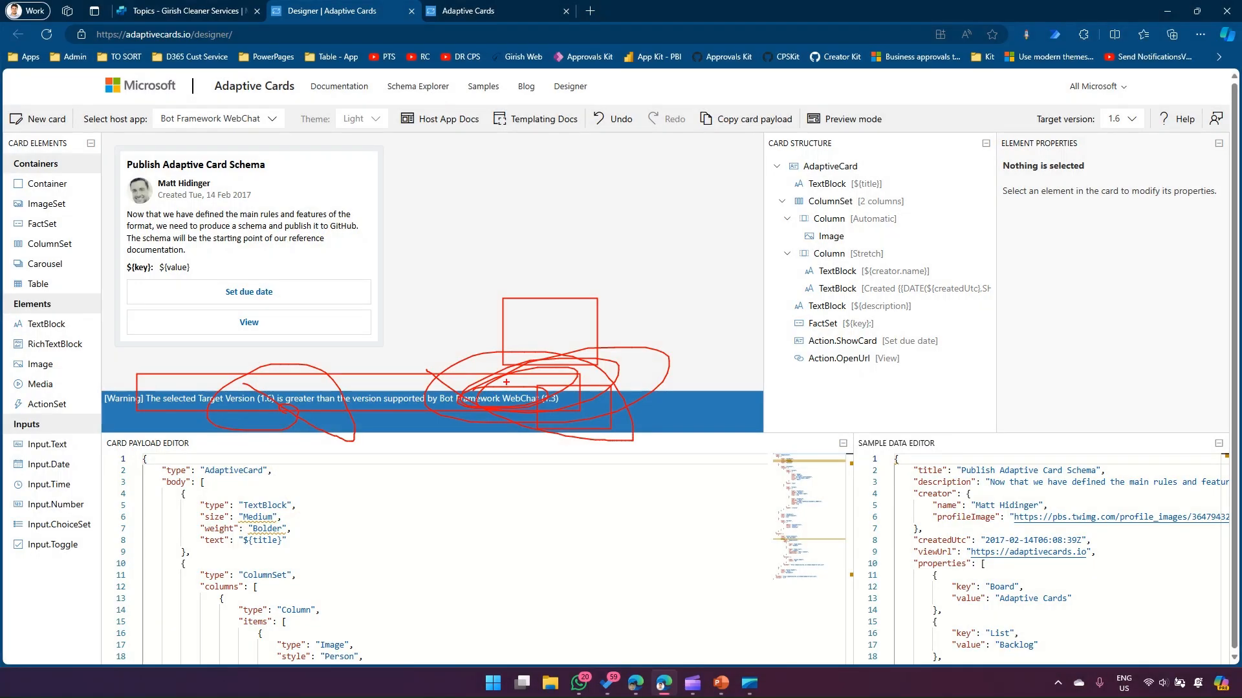
key("Escape")
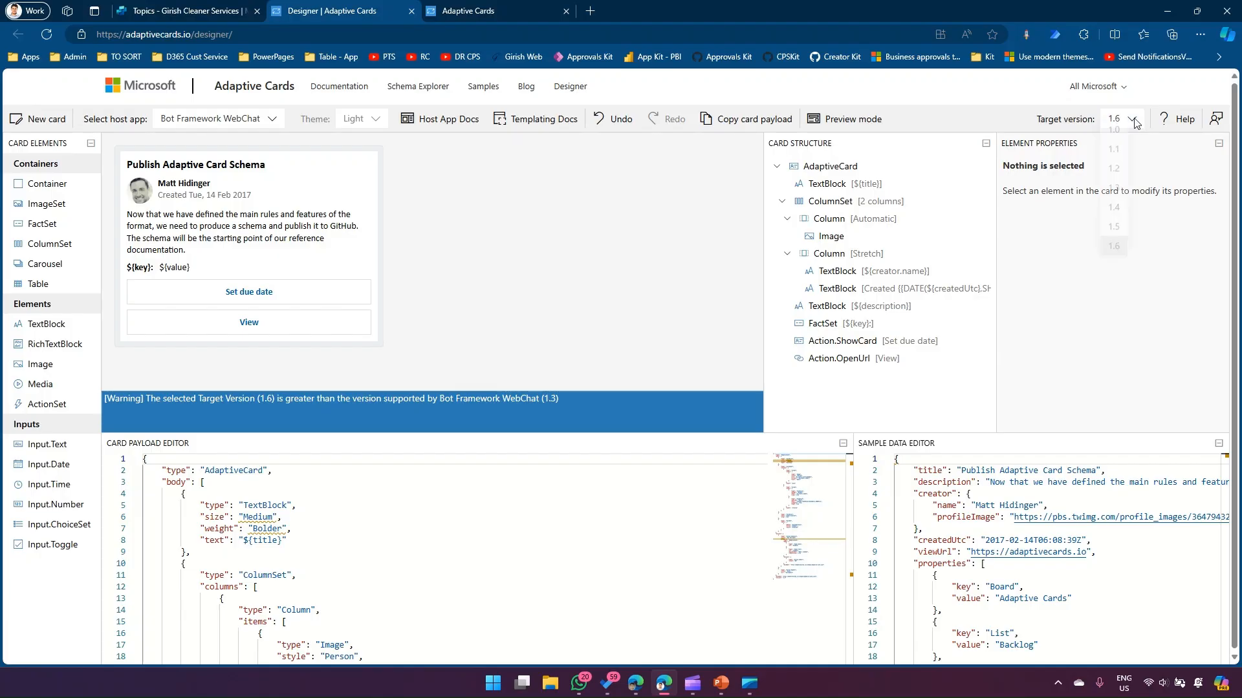
Set the card's target version to 1.3 to match the version supported by Bot Framework WebChat.
left_click(1134, 123)
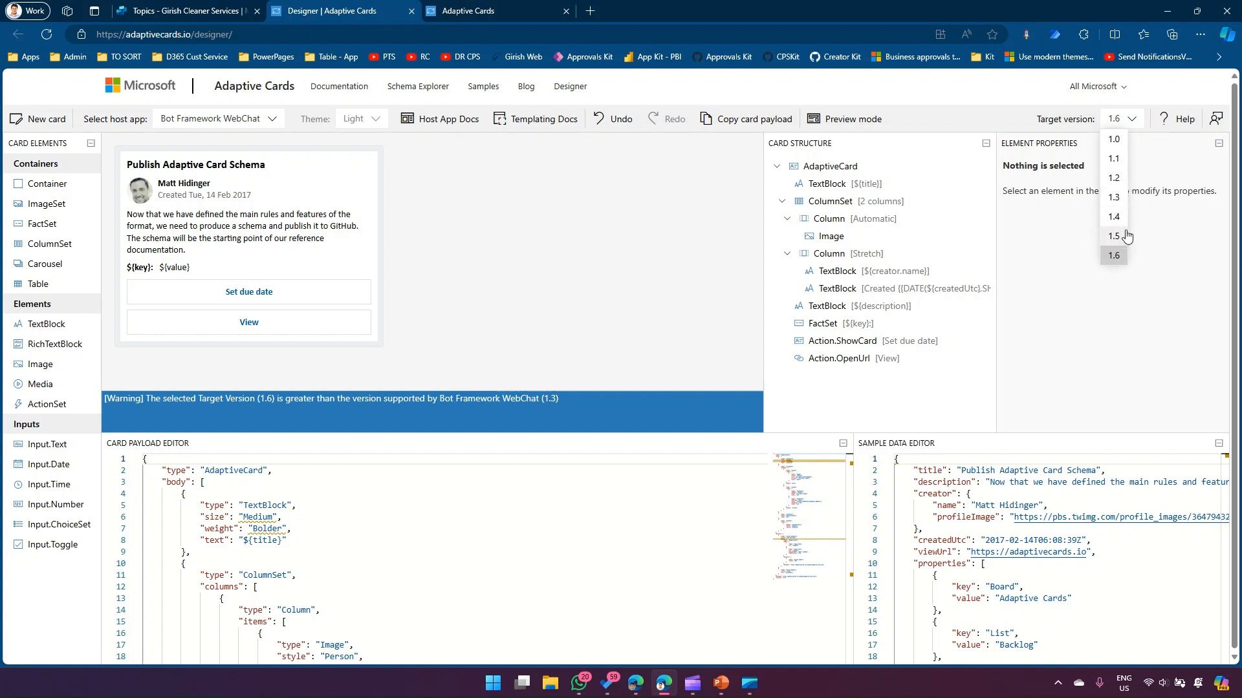
left_click(1113, 197)
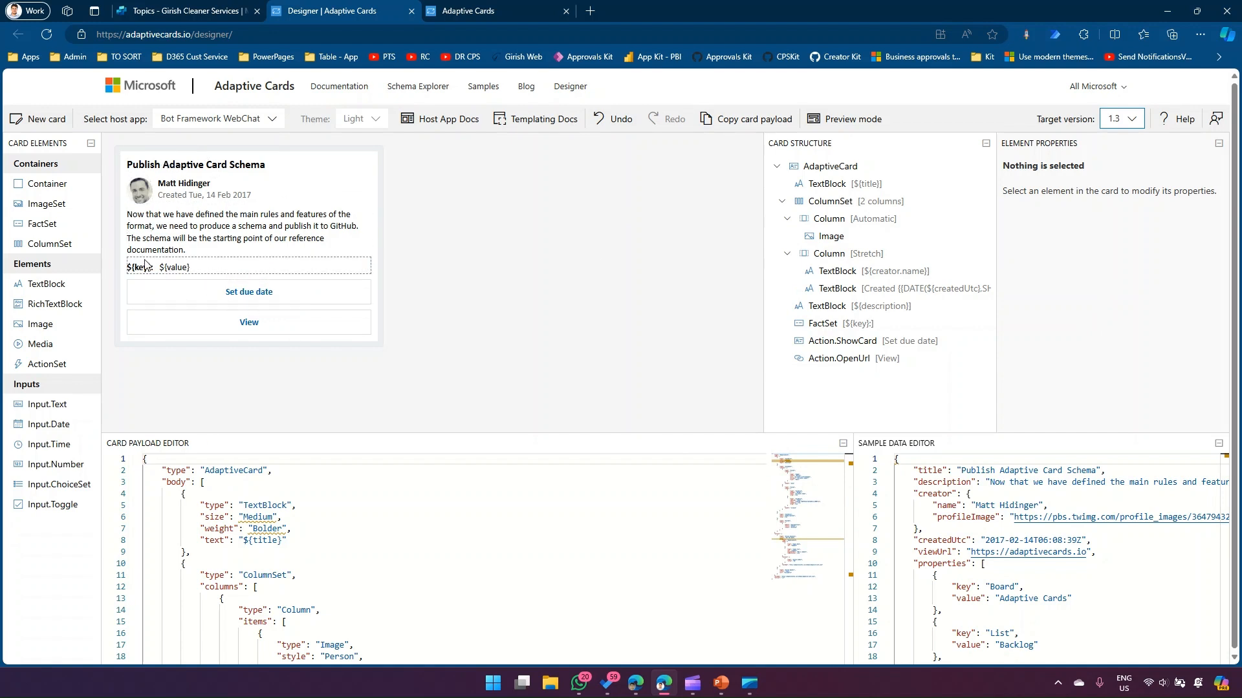
mouse_move(116, 146)
left_mouse_down()
mouse_move(413, 357)
mouse_move(436, 354)
left_mouse_up()
left_click_drag(333, 405, 355, 452)
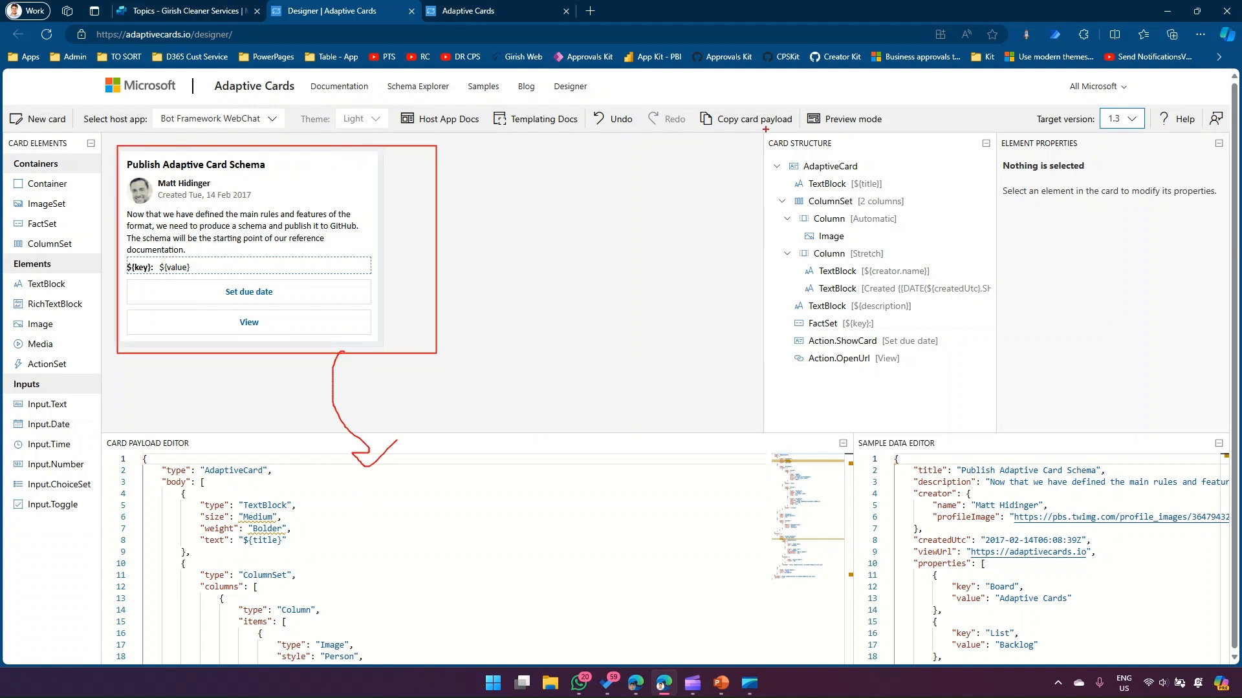
left_click_drag(761, 133, 996, 379)
mouse_move(742, 244)
left_mouse_down()
mouse_move(407, 254)
mouse_move(496, 267)
left_mouse_up()
mouse_move(848, 432)
left_mouse_down()
mouse_move(1015, 557)
mouse_move(1226, 654)
mouse_move(1211, 647)
left_mouse_up()
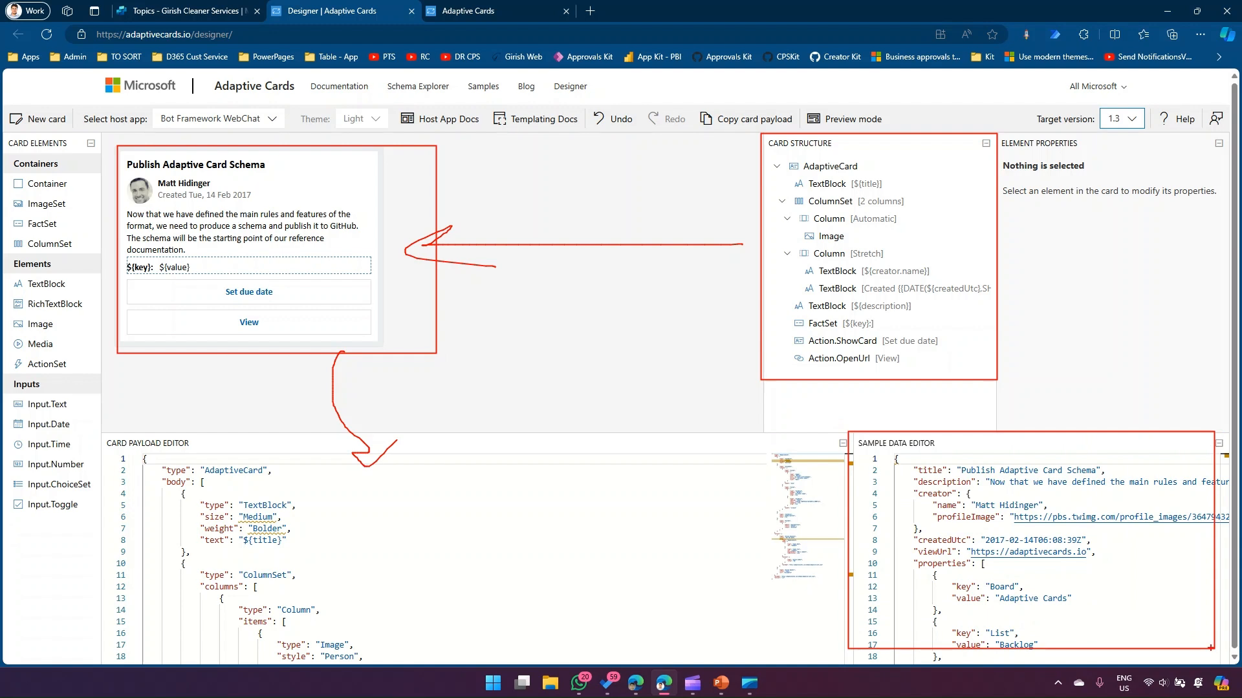
key("Escape")
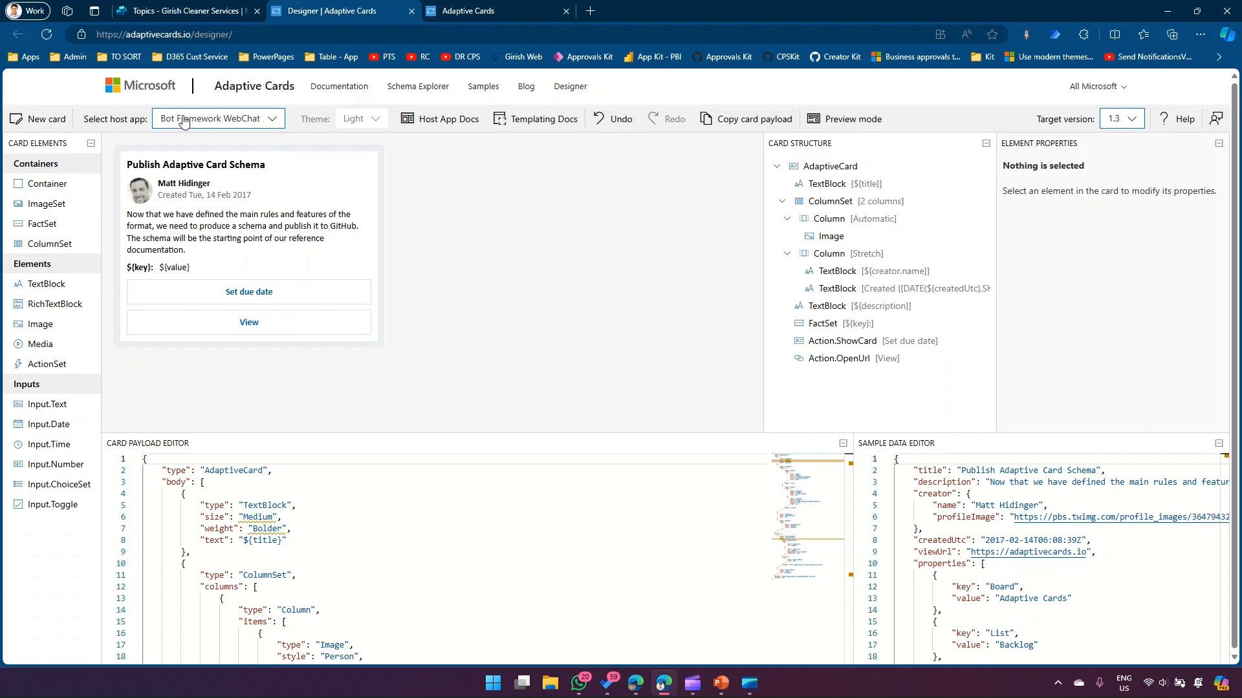
Check the available host apps and keep Bot Framework WebChat as the host.
left_click(277, 123)
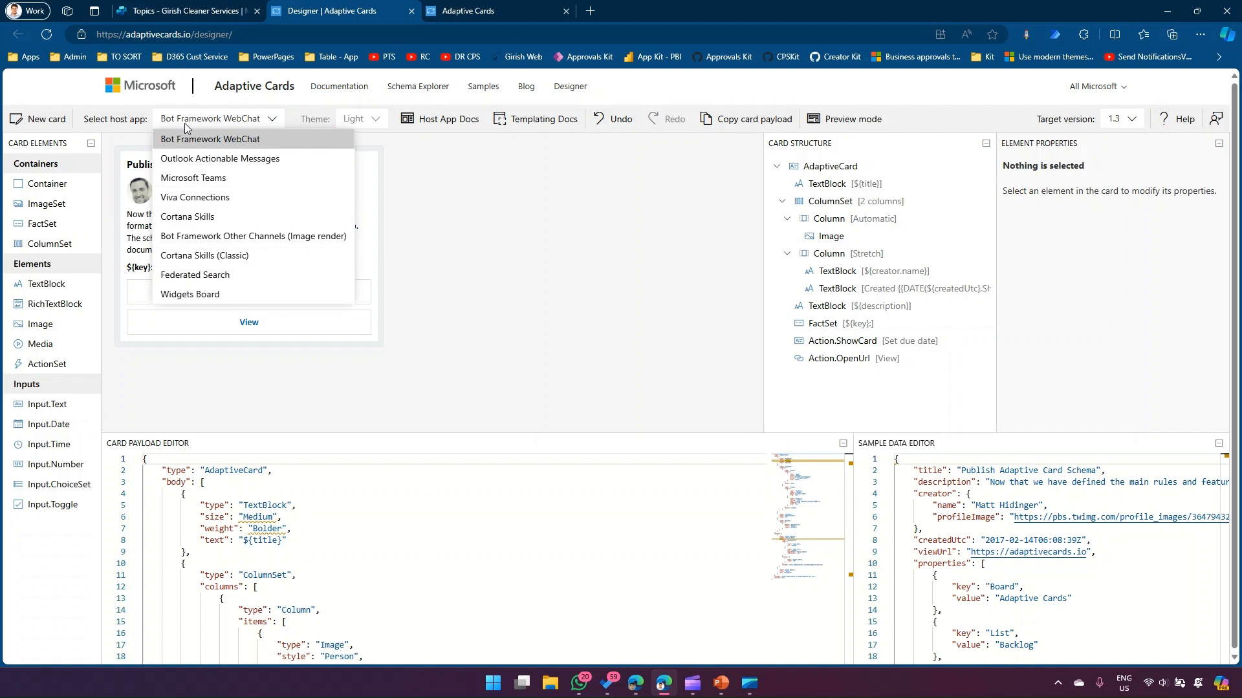
left_click(226, 142)
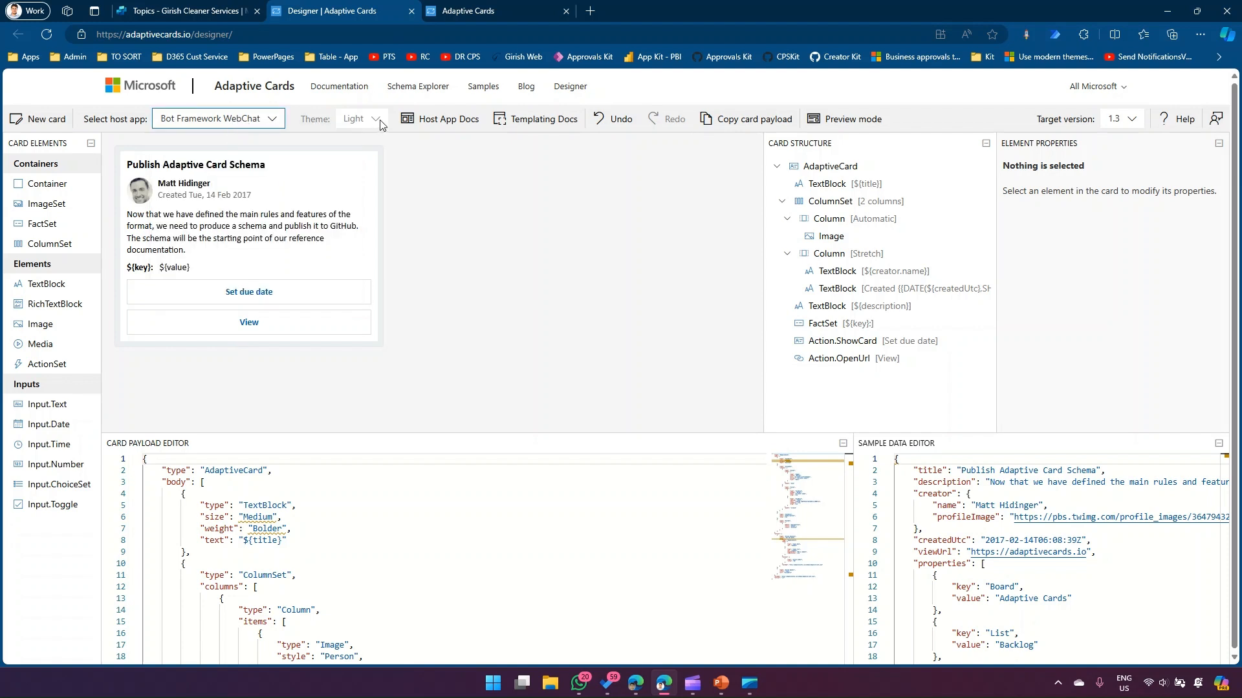
Browse the sample templates offered for a new card, including the flight, input form, order, stock and weather cards.
left_click(47, 122)
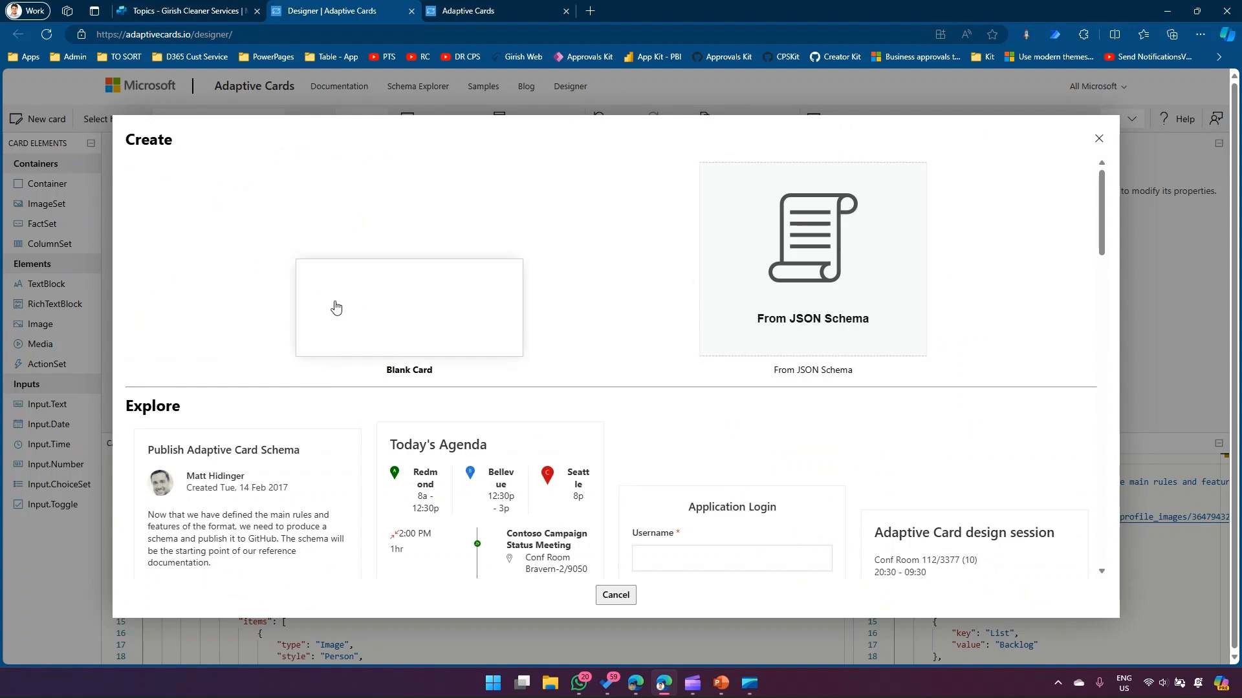
scroll(721, 524, "down", 2)
scroll(725, 527, "down", 5)
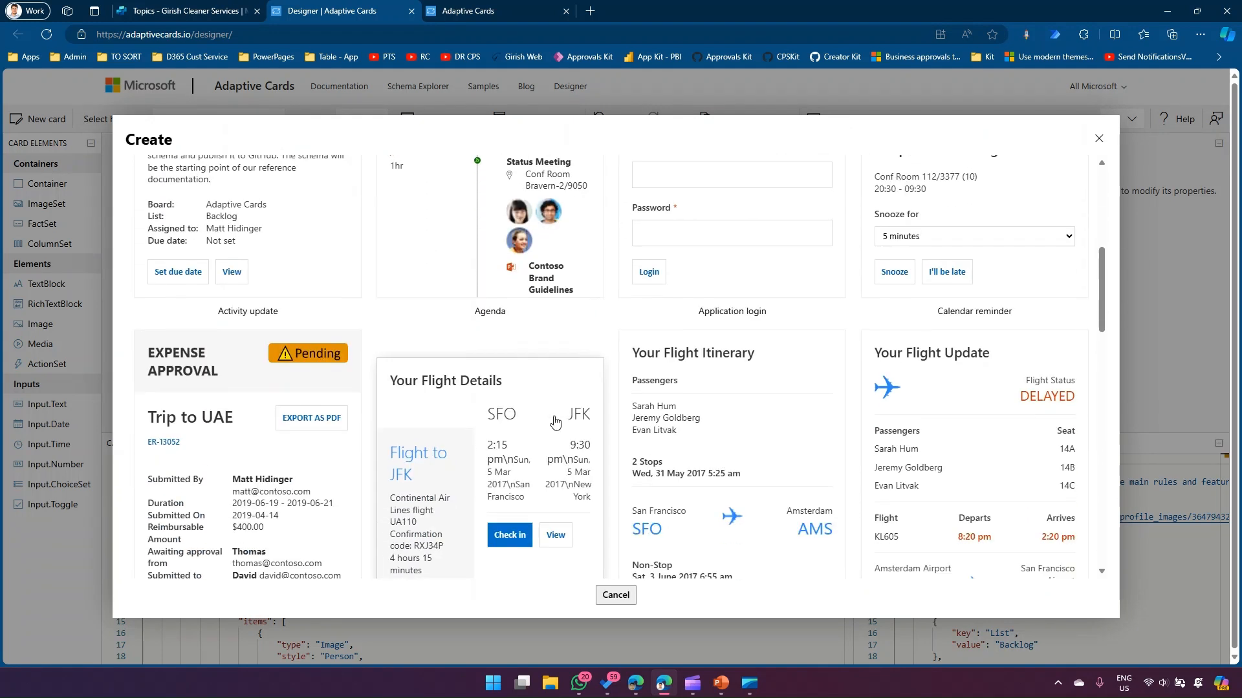
scroll(634, 401, "down", 3)
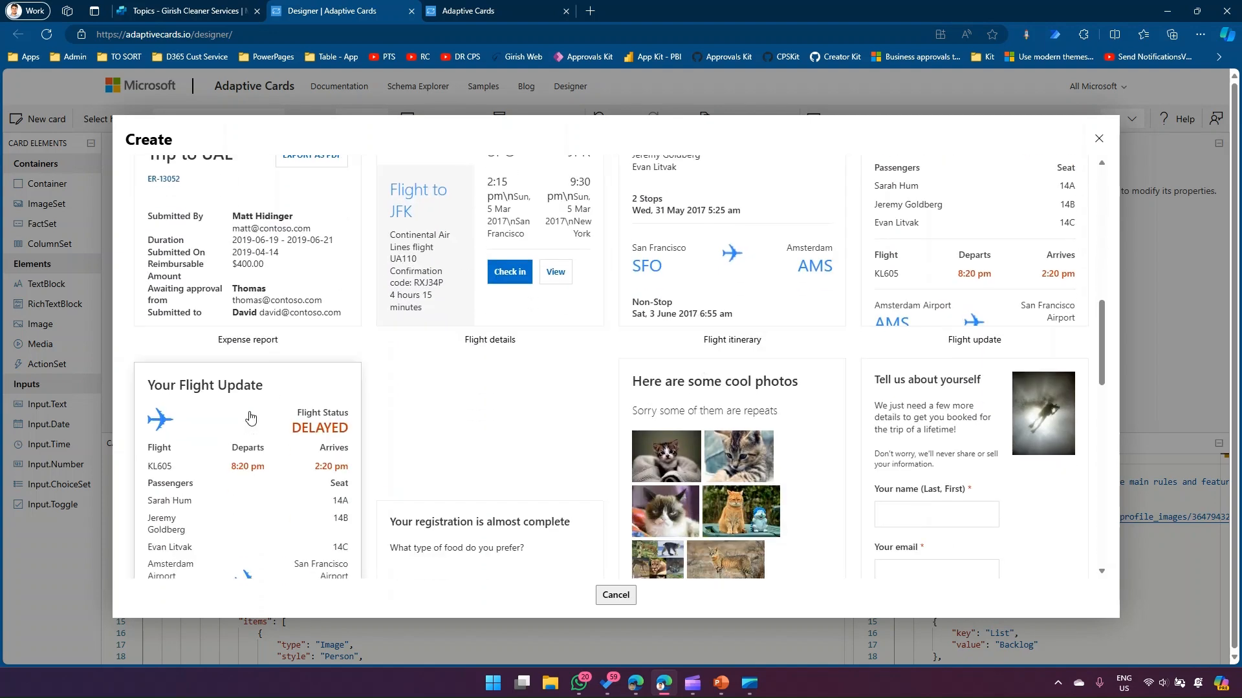
scroll(215, 414, "down", 1)
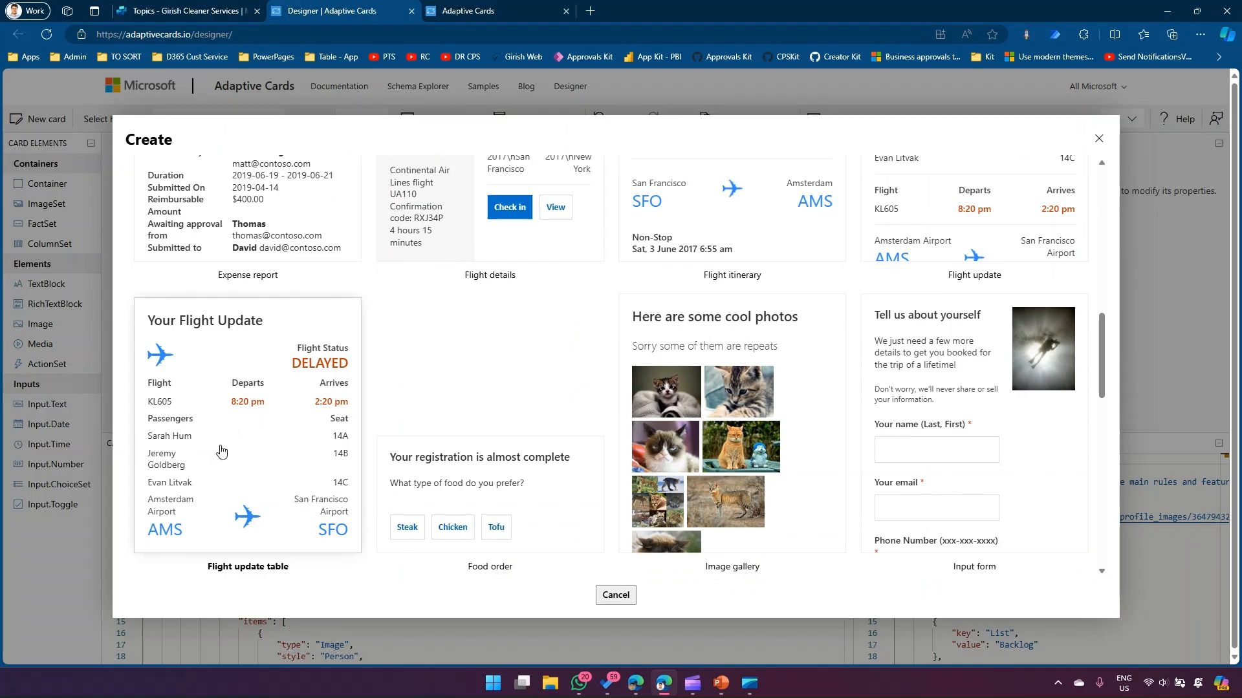
left_click(281, 381)
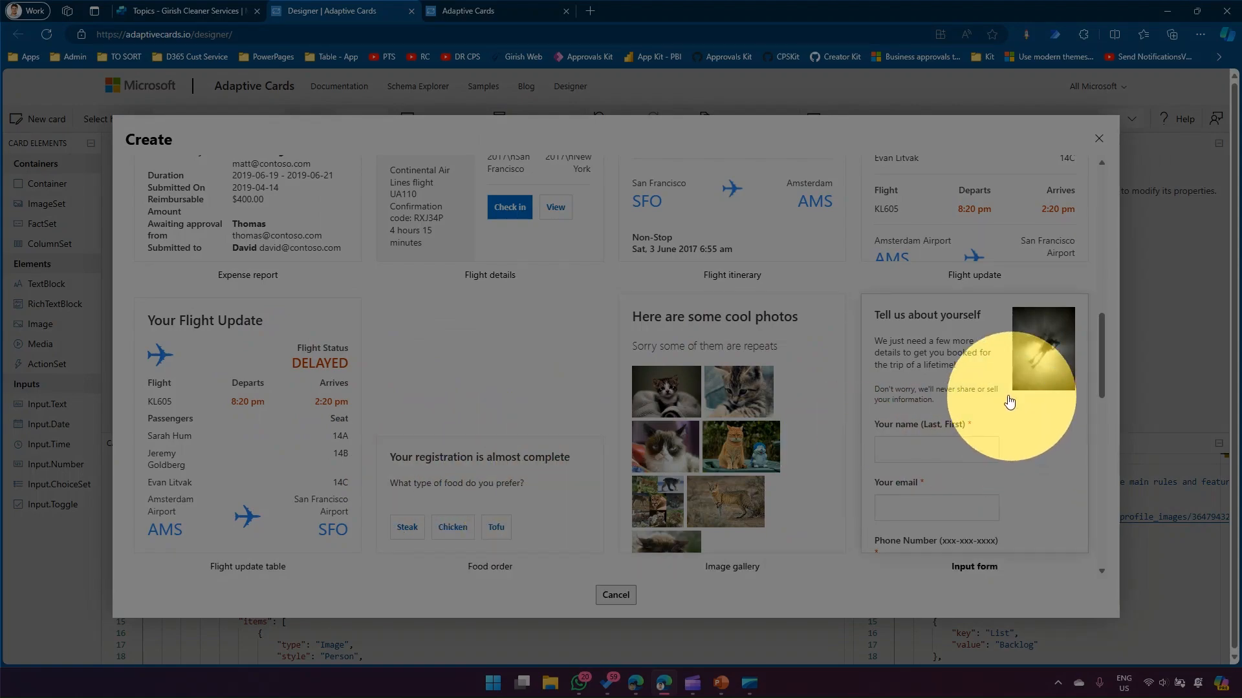
scroll(963, 439, "down", 1)
scroll(970, 388, "down", 1)
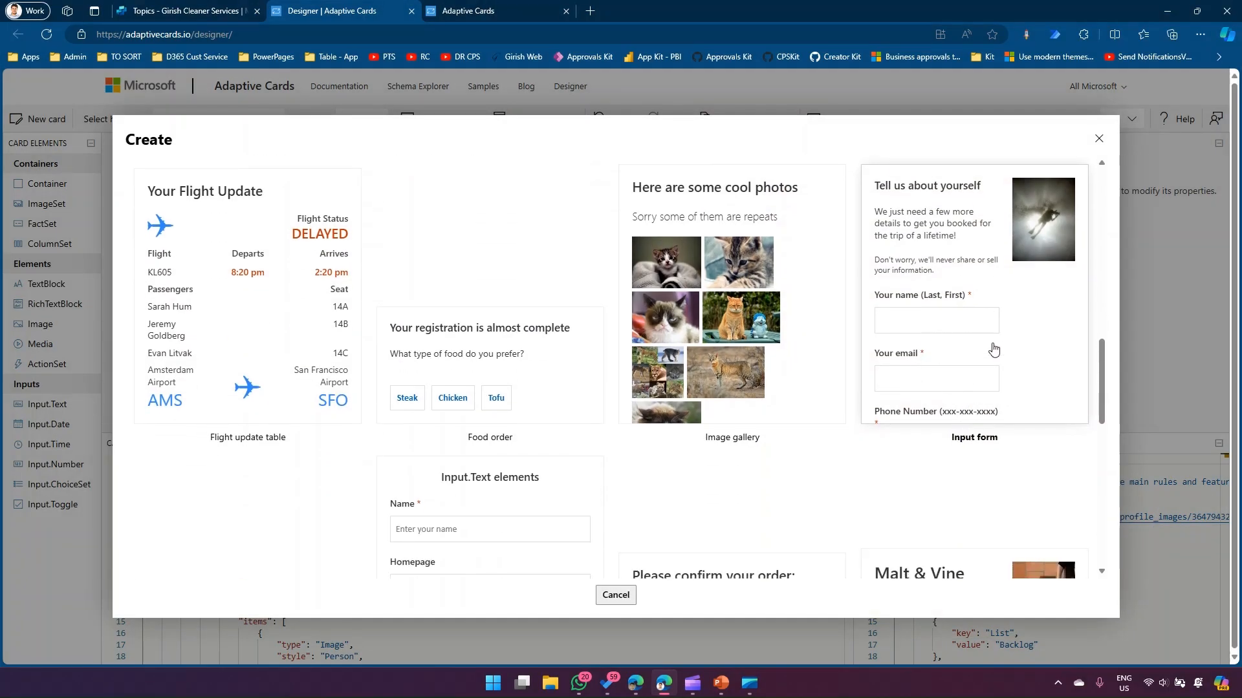
scroll(993, 349, "down", 1)
scroll(994, 349, "down", 2)
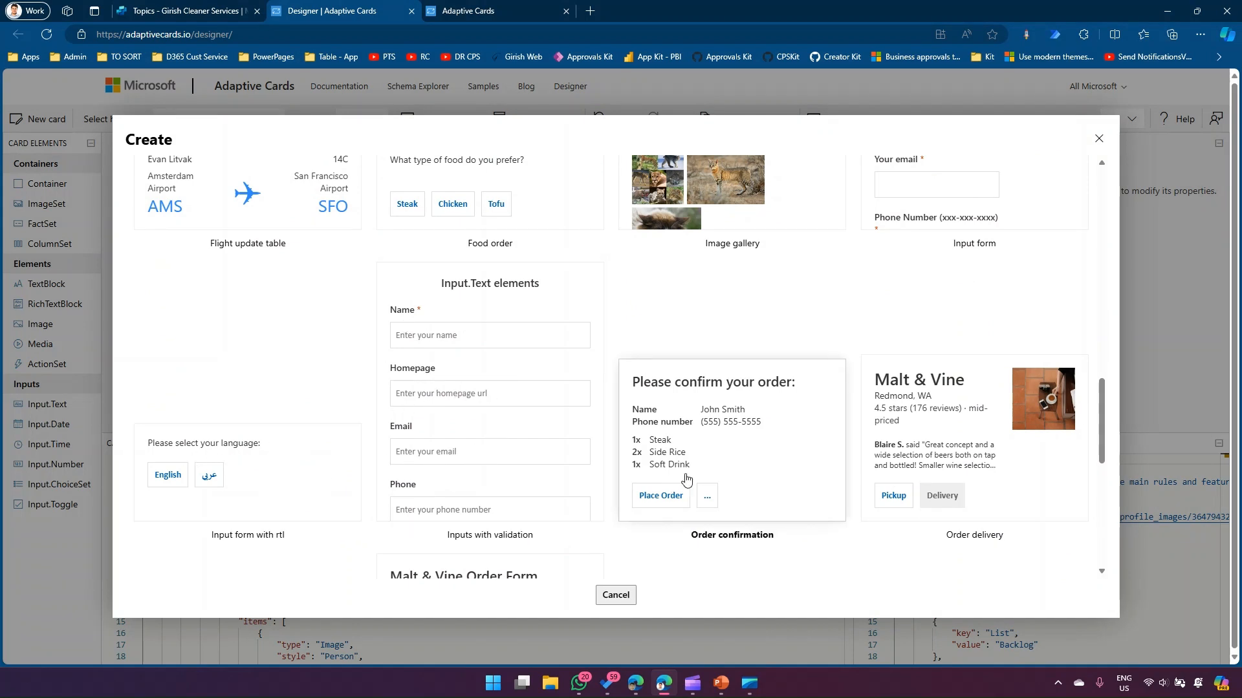
scroll(731, 429, "down", 1)
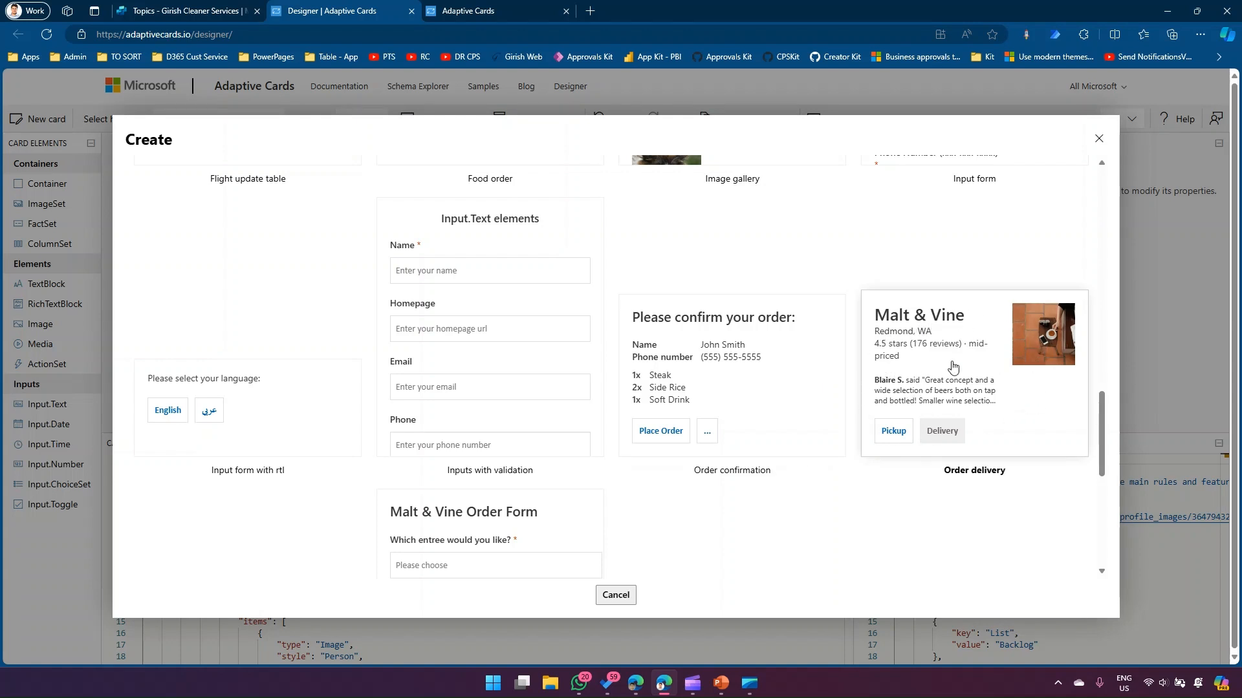
scroll(953, 368, "down", 2)
scroll(953, 368, "down", 5)
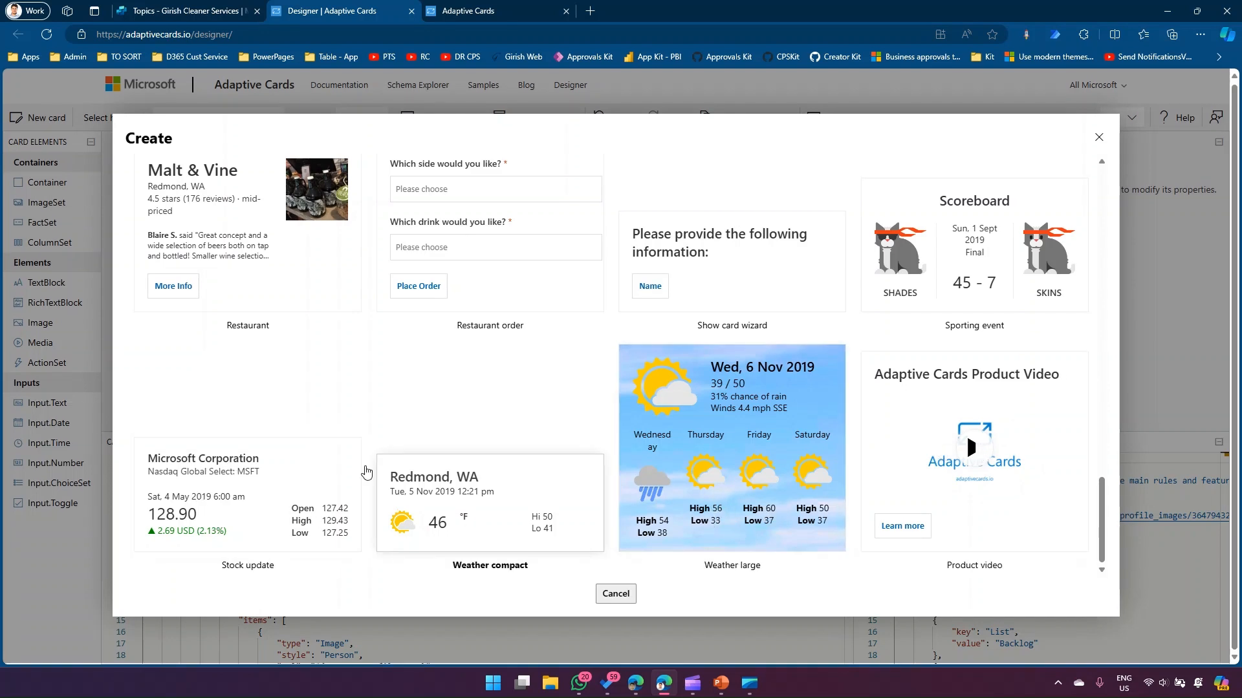
left_click(266, 488)
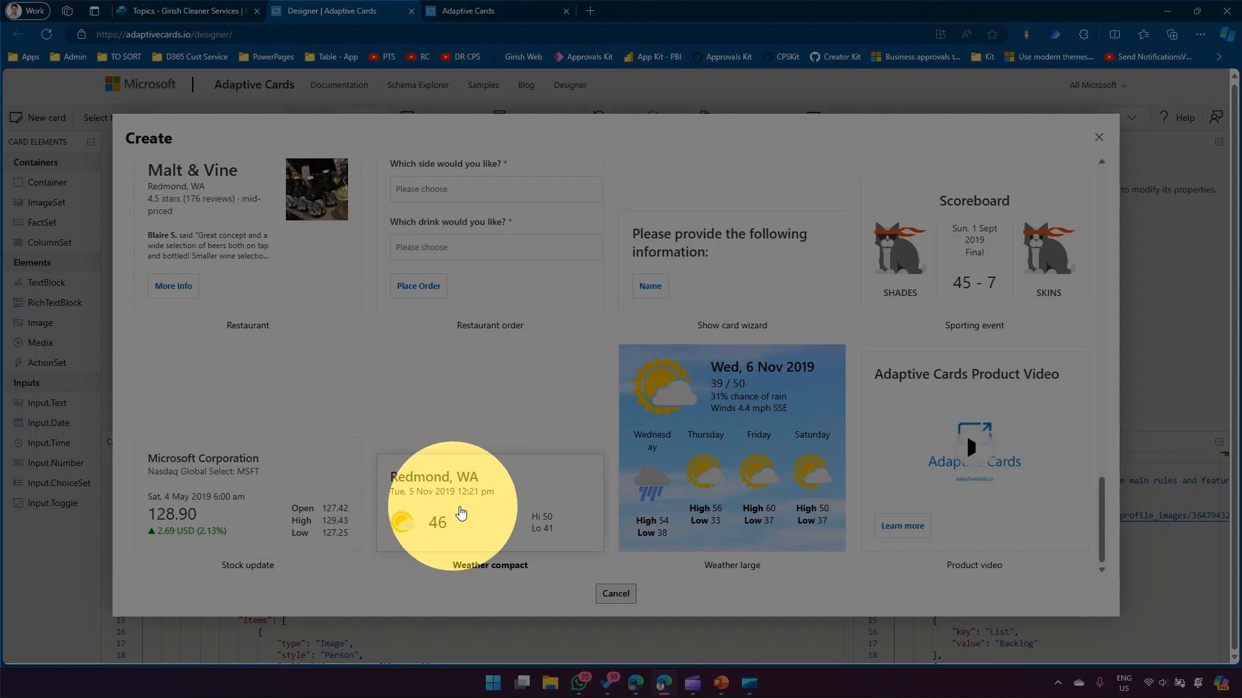
Create the new card from the Blank Card template.
scroll(505, 468, "up", 10)
scroll(508, 463, "up", 10)
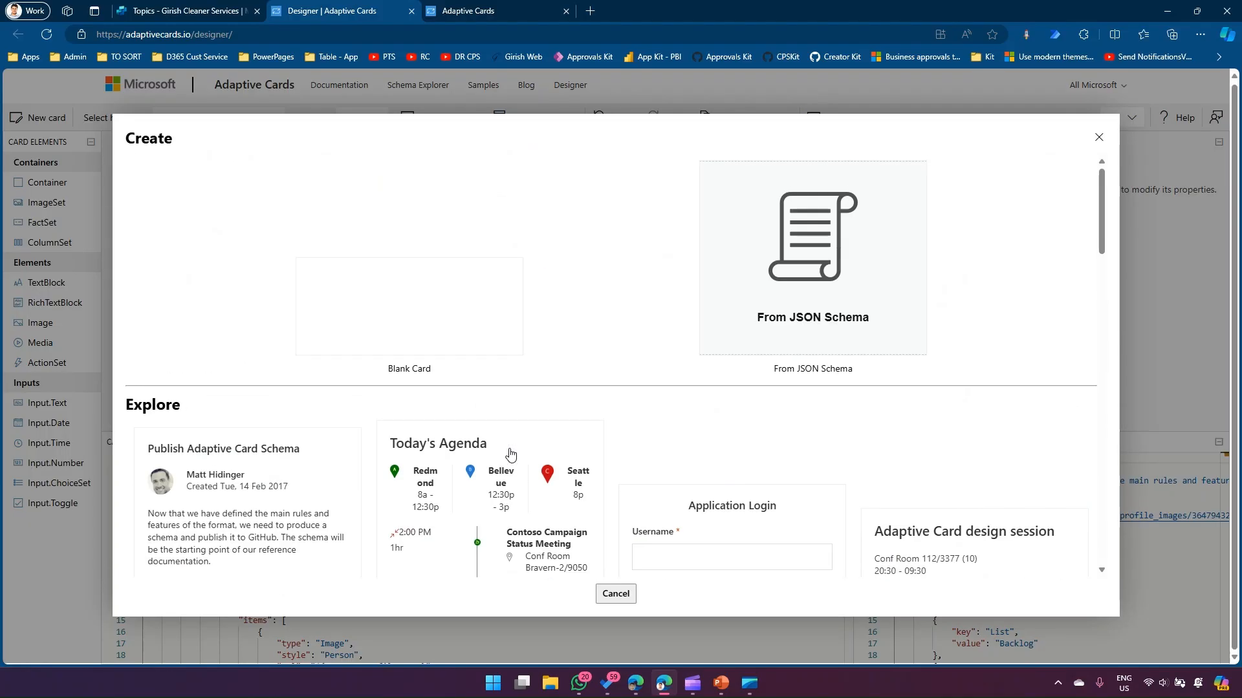
left_click(386, 285)
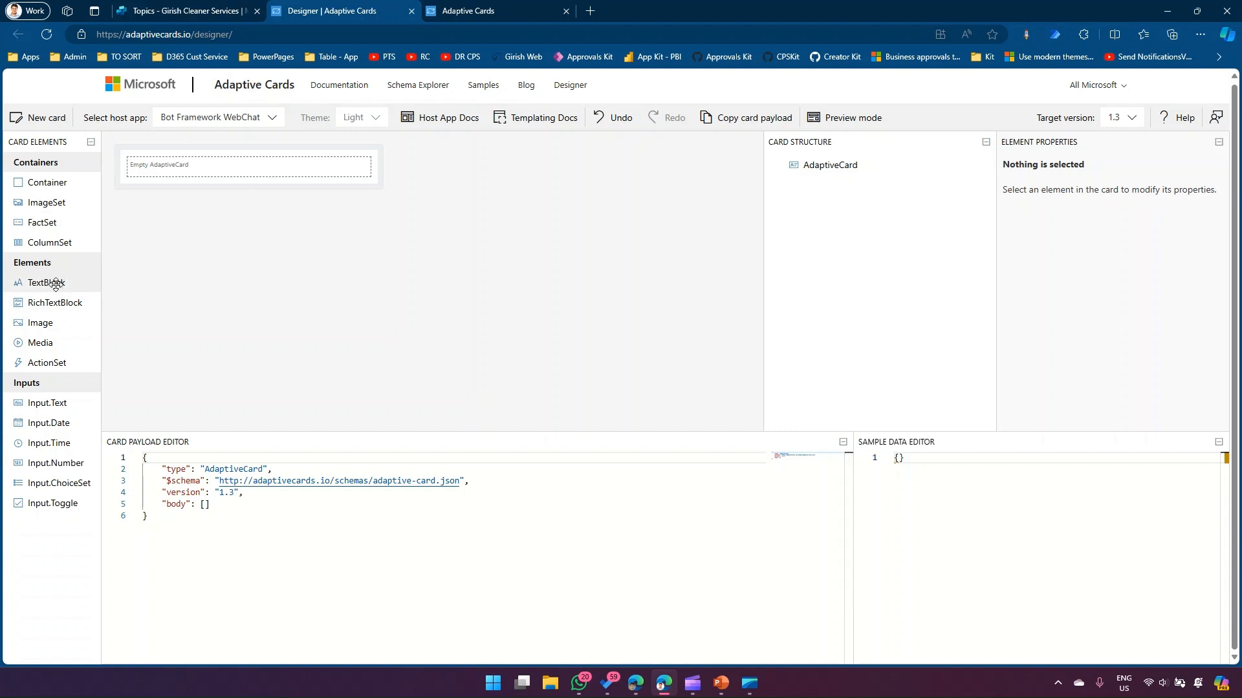
Add a TextBlock to the empty card and set its text to the person's full name.
left_click_drag(51, 283, 193, 172)
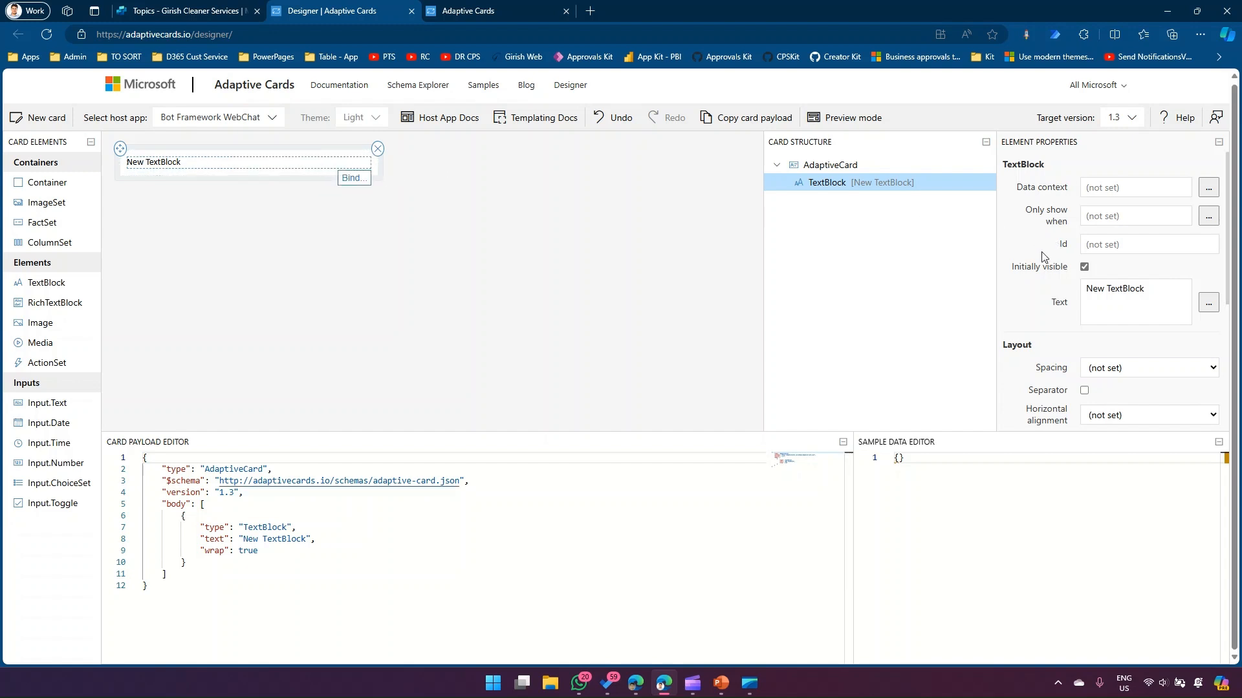
left_click_drag(1138, 295, 1066, 292)
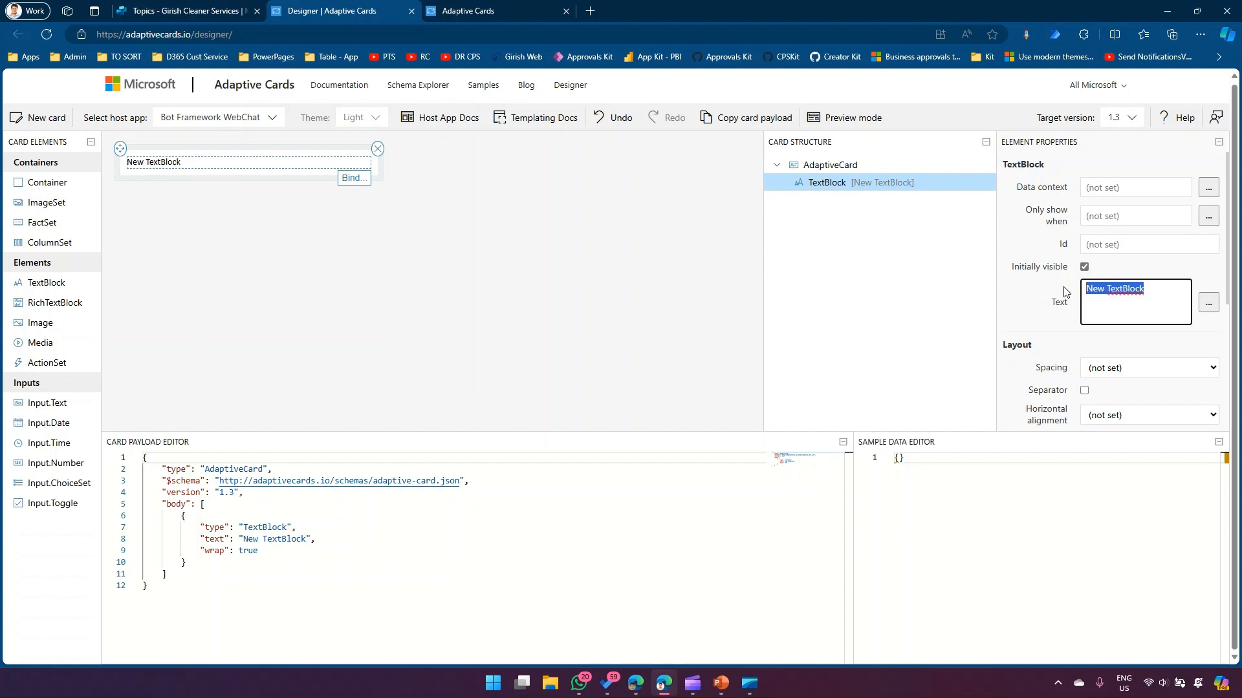
type("Girish Uppal")
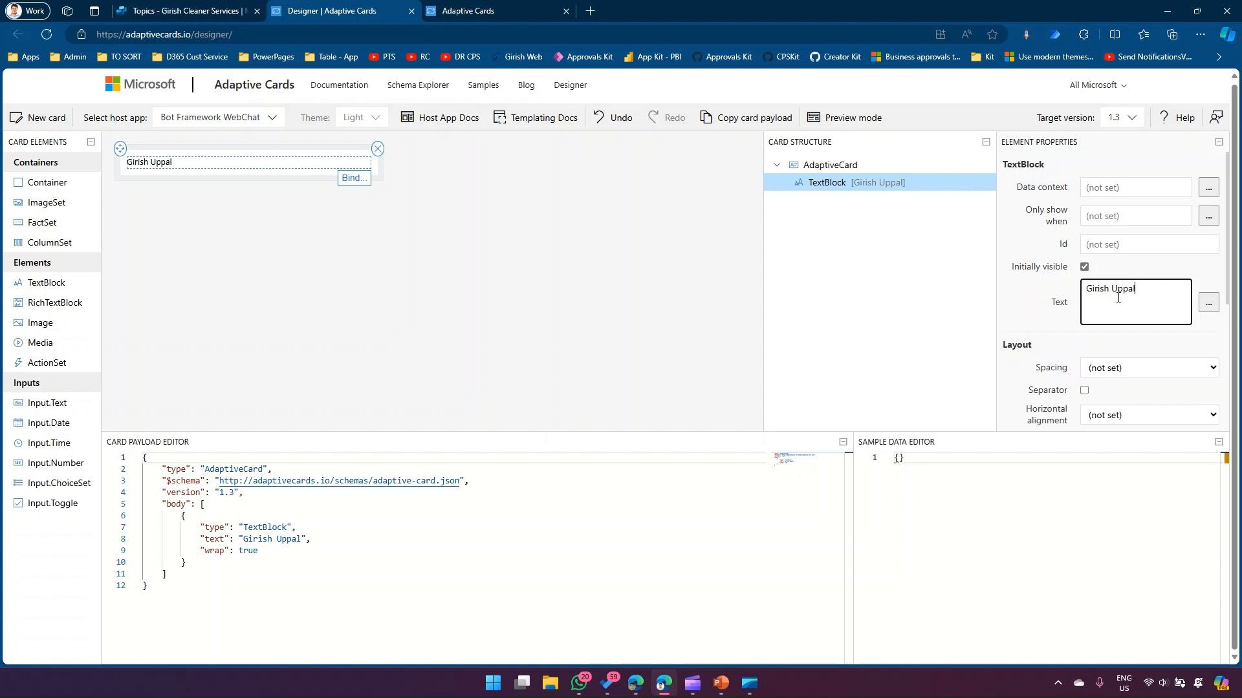
Set the TextBlock's spacing to ExtraLarge and its horizontal alignment to Center, leaving the separator off.
left_click(1150, 370)
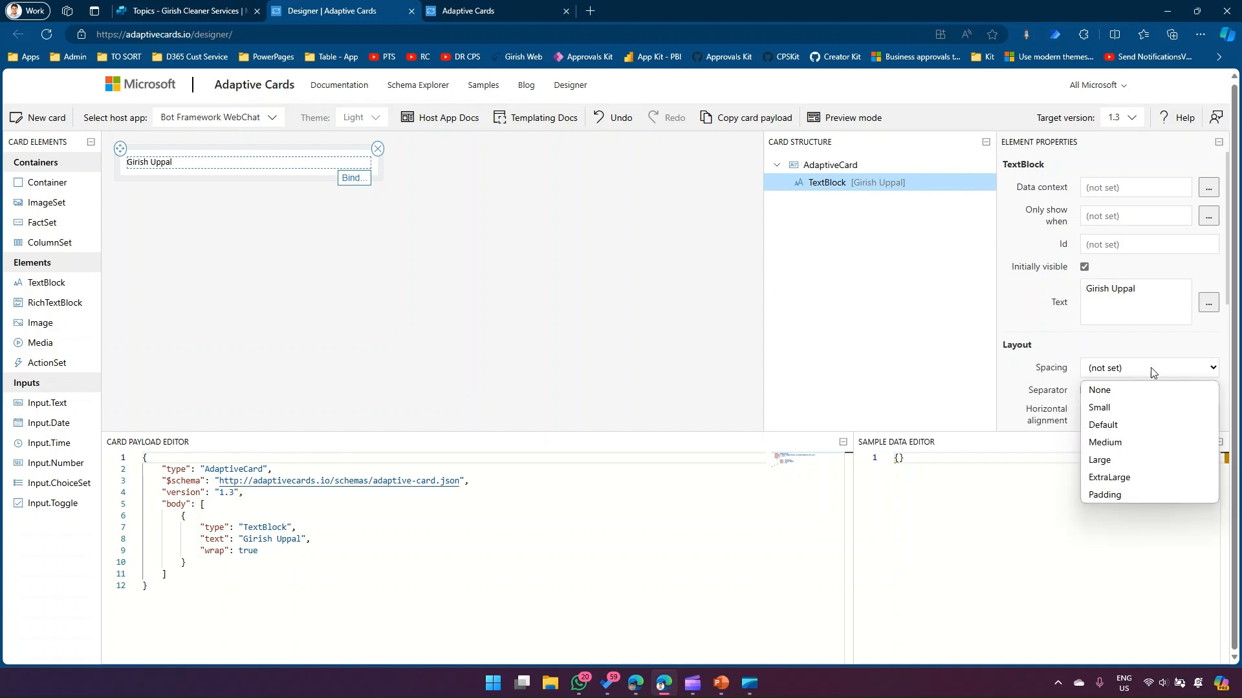
left_click(1135, 477)
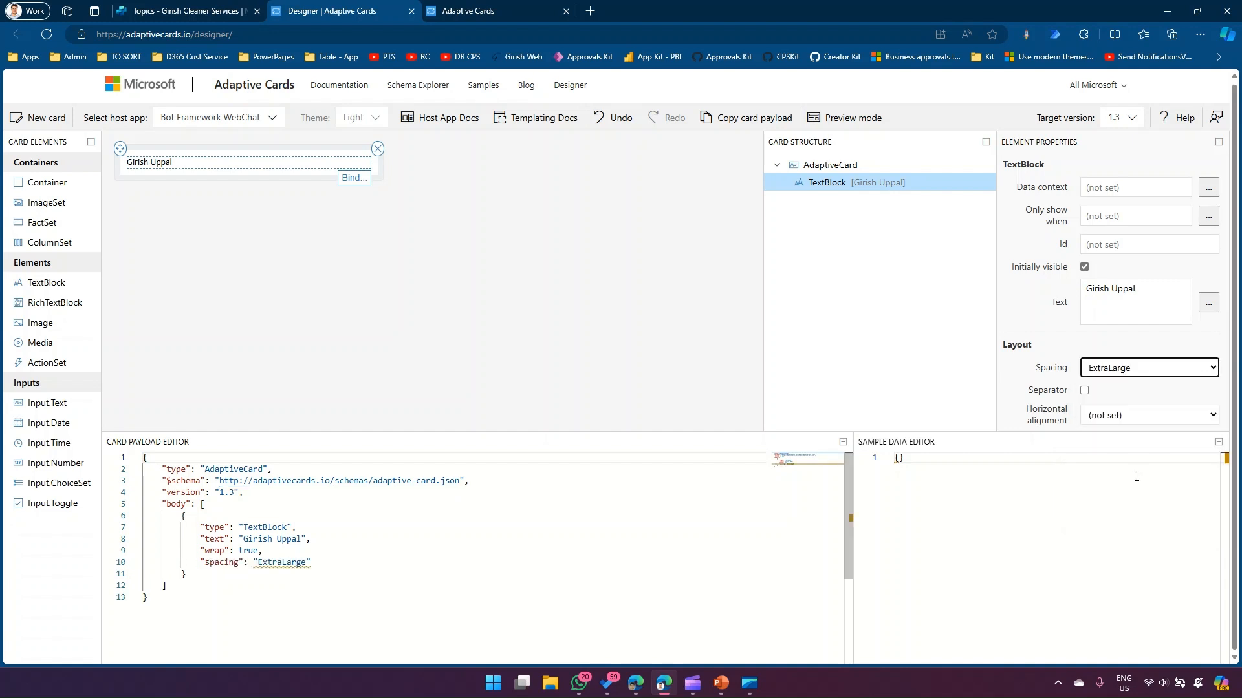
left_click(1136, 423)
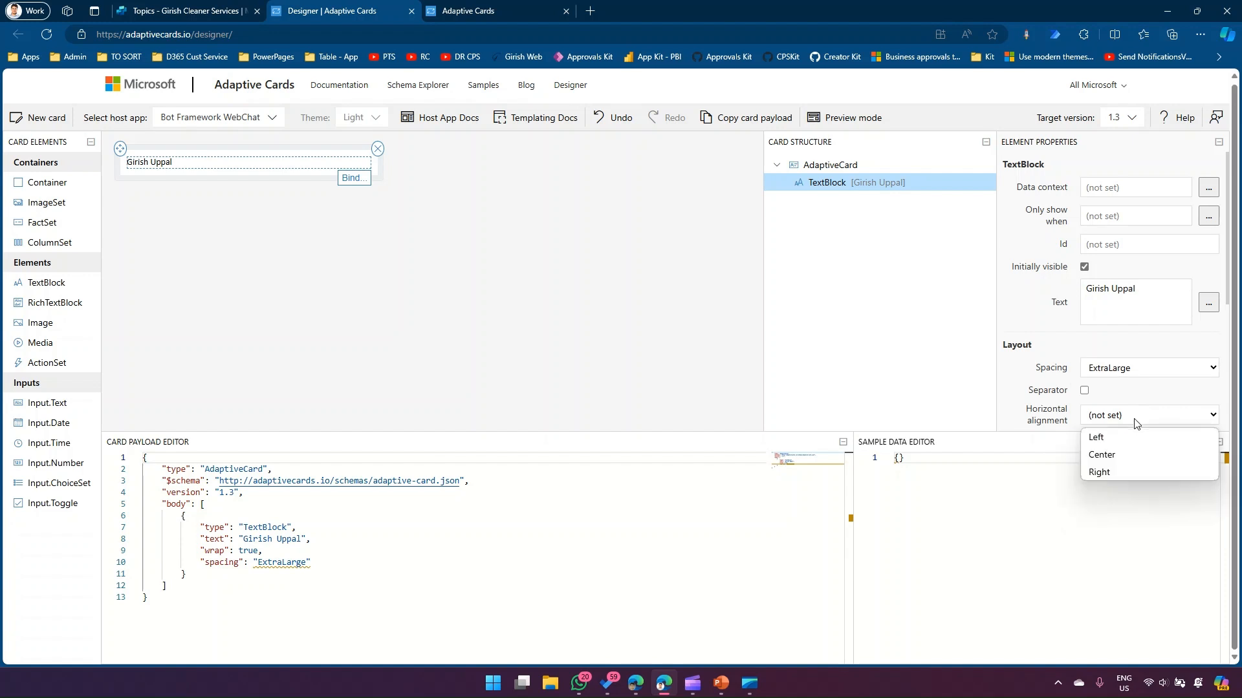
left_click(1129, 454)
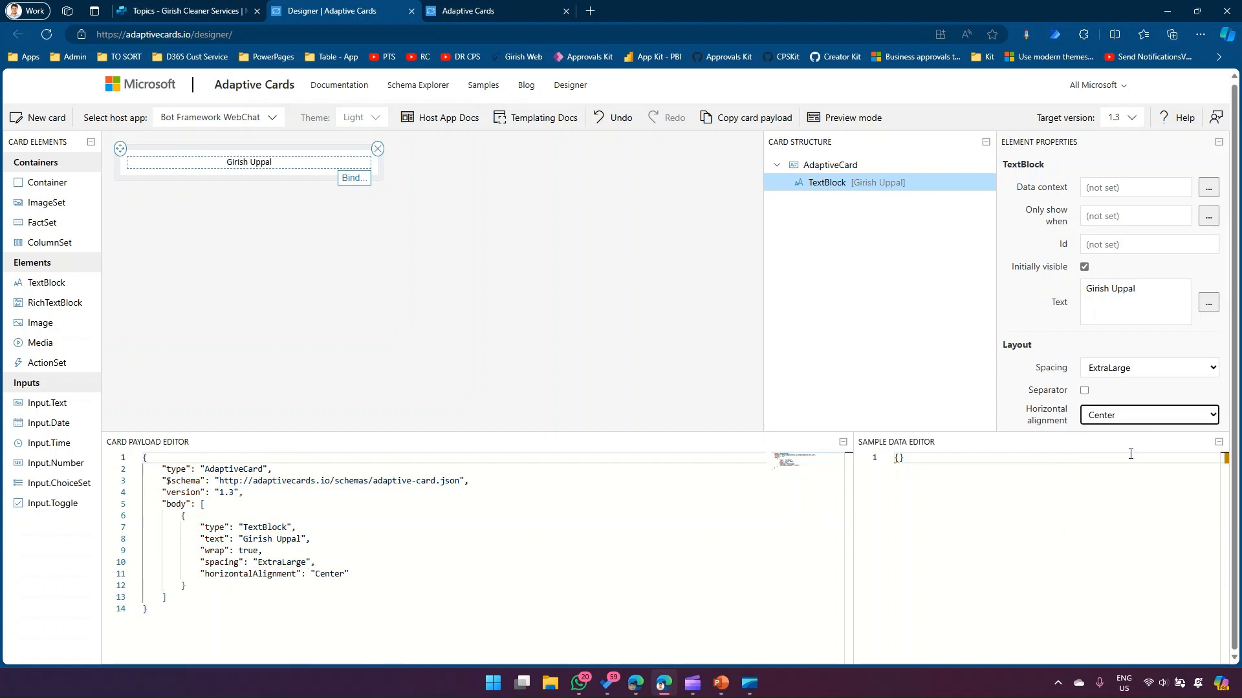
left_click(1085, 390)
left_click(1084, 391)
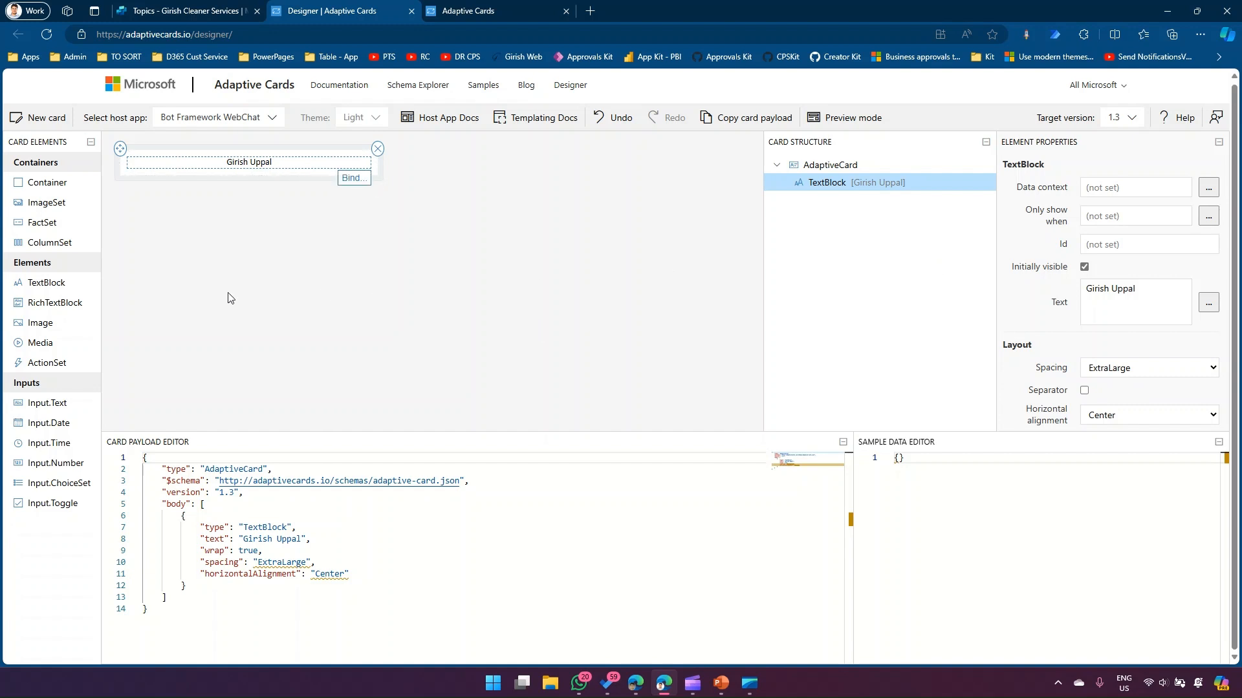
Add a RichTextBlock below the name text and set its horizontal alignment to Center.
left_click_drag(65, 302, 252, 176)
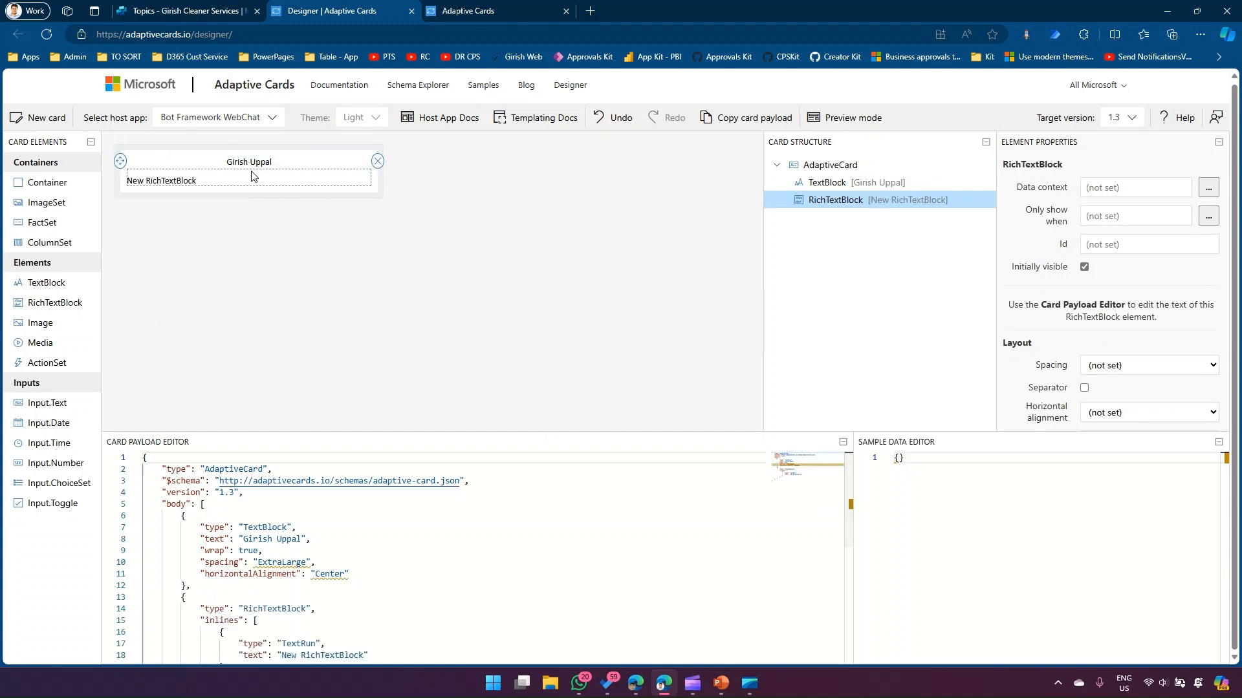
left_click(1095, 410)
left_click(1116, 449)
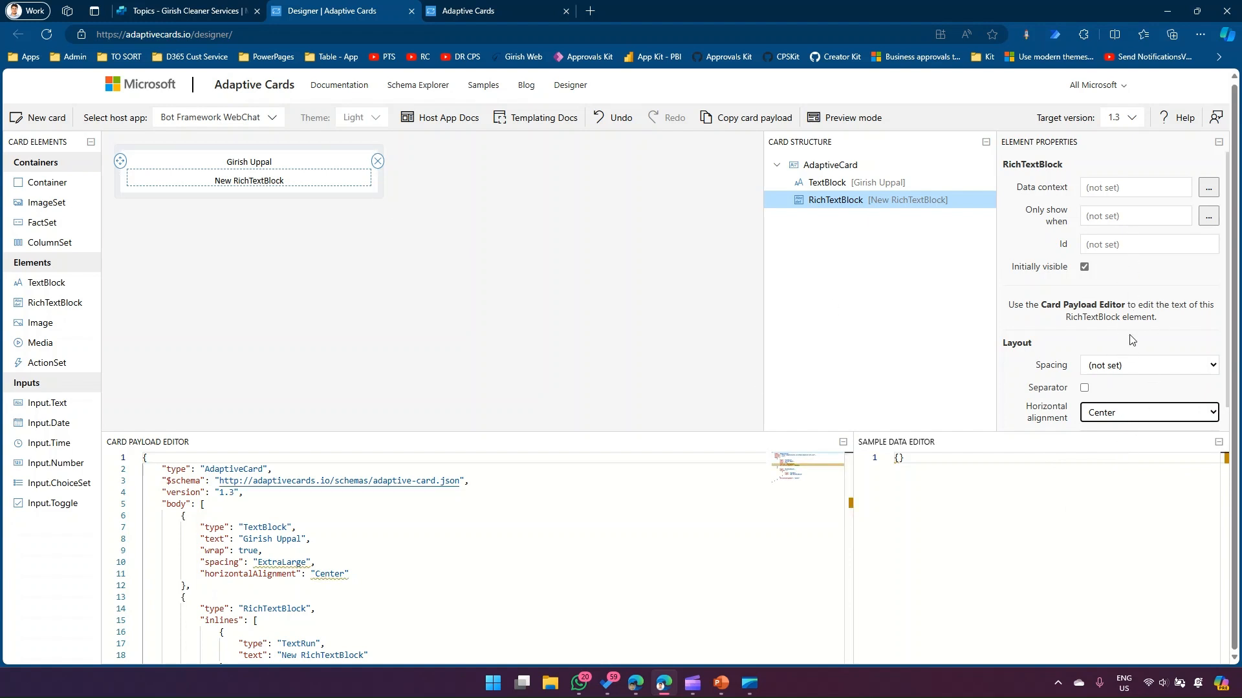
scroll(1117, 352, "down", 1)
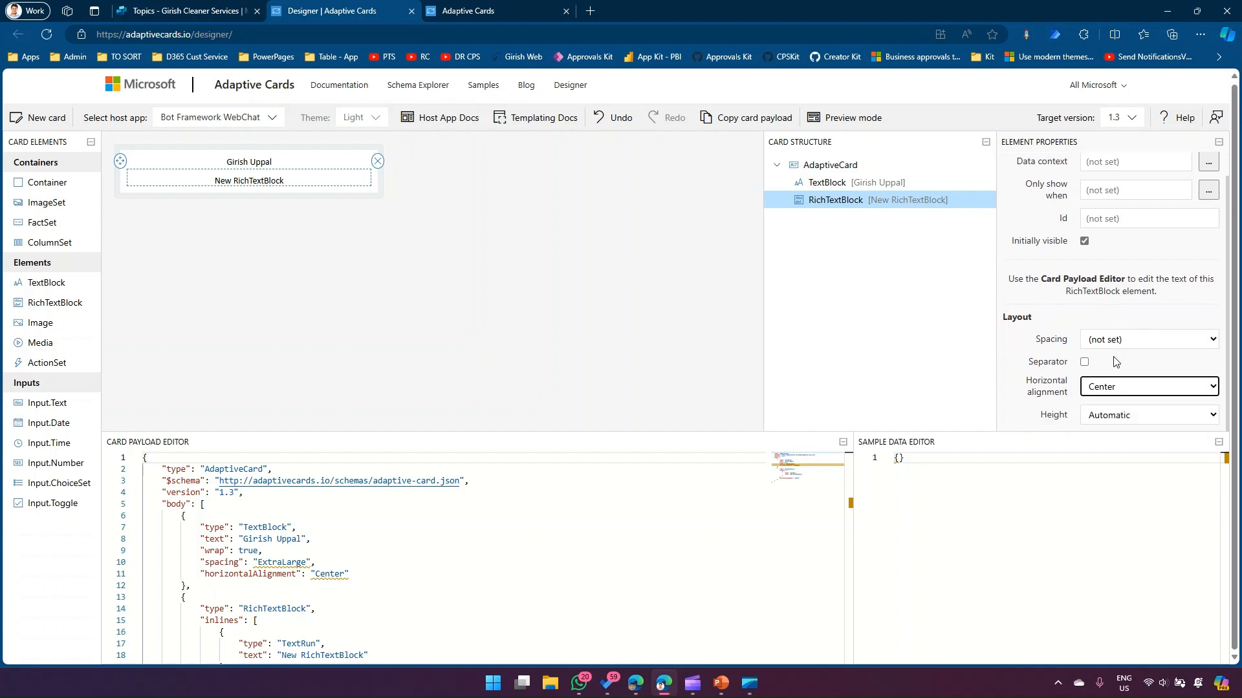
Delete the RichTextBlock below the name text from the card.
scroll(1112, 302, "up", 1)
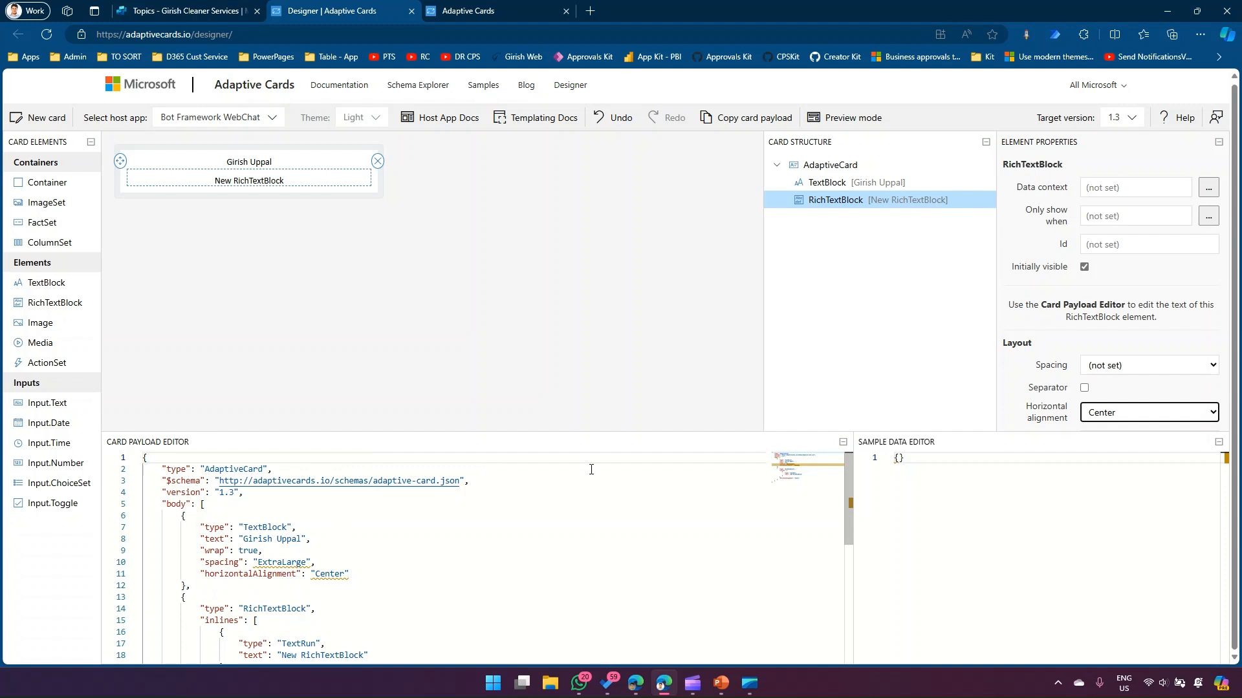
scroll(1118, 214, "up", 1)
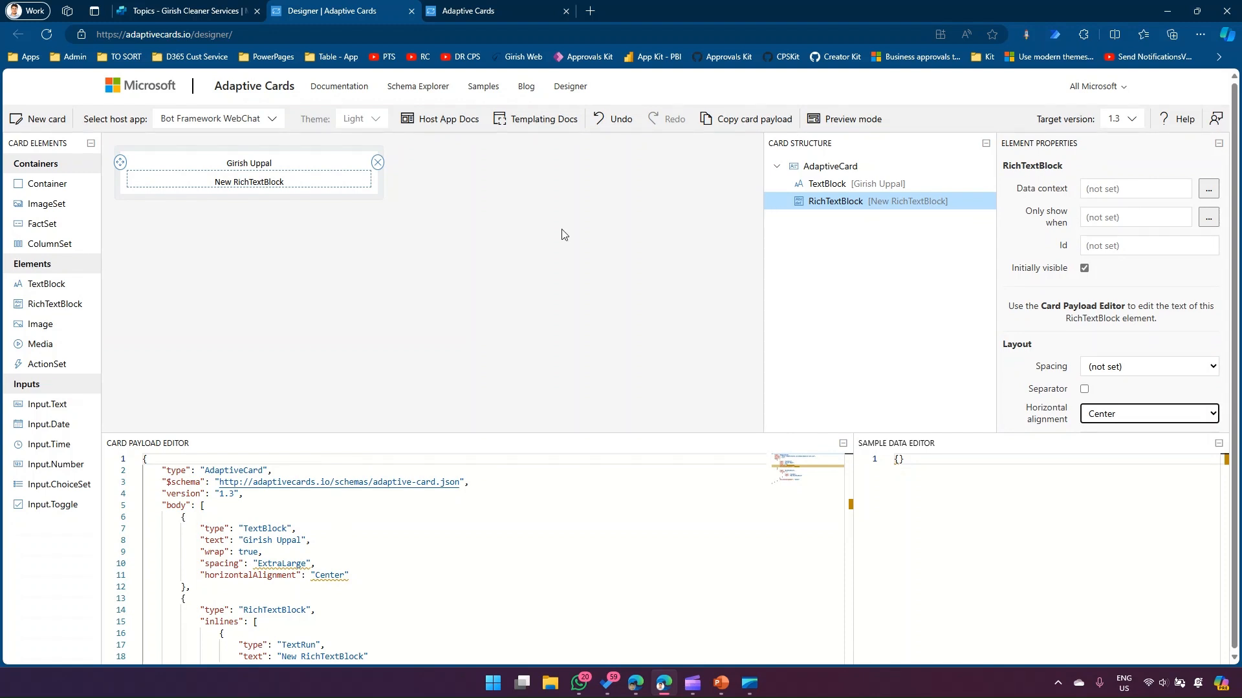
left_click(277, 165)
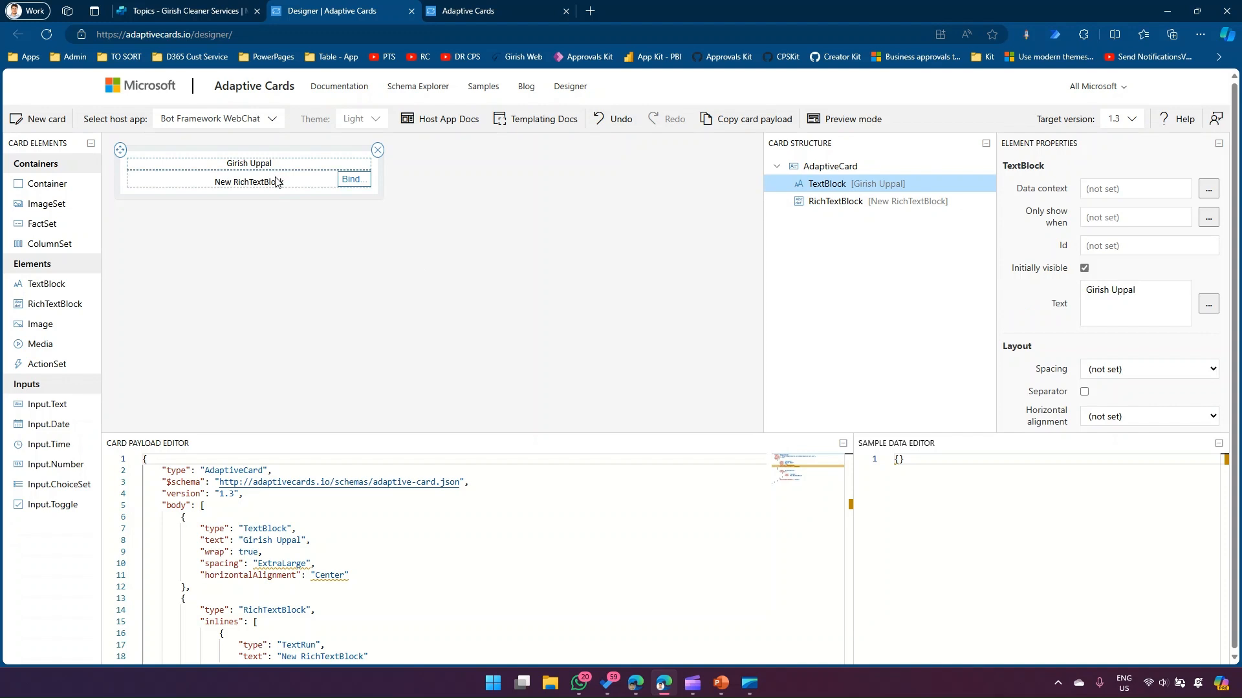
left_click(275, 183)
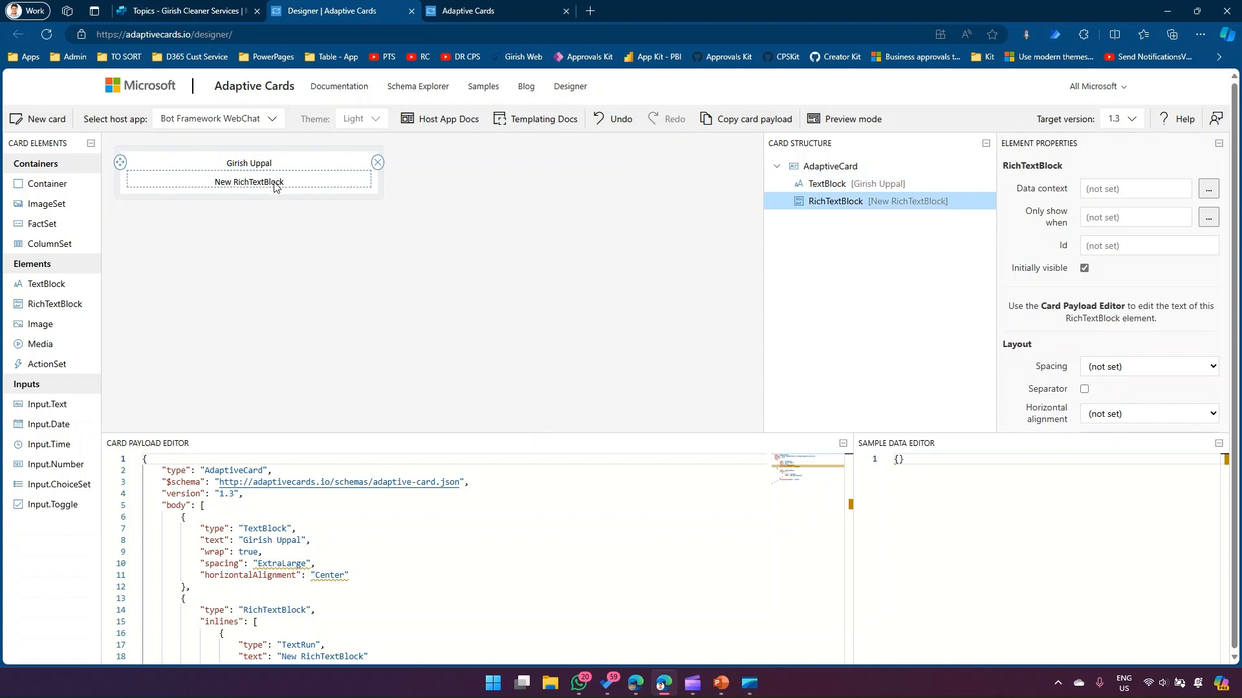
left_click(378, 163)
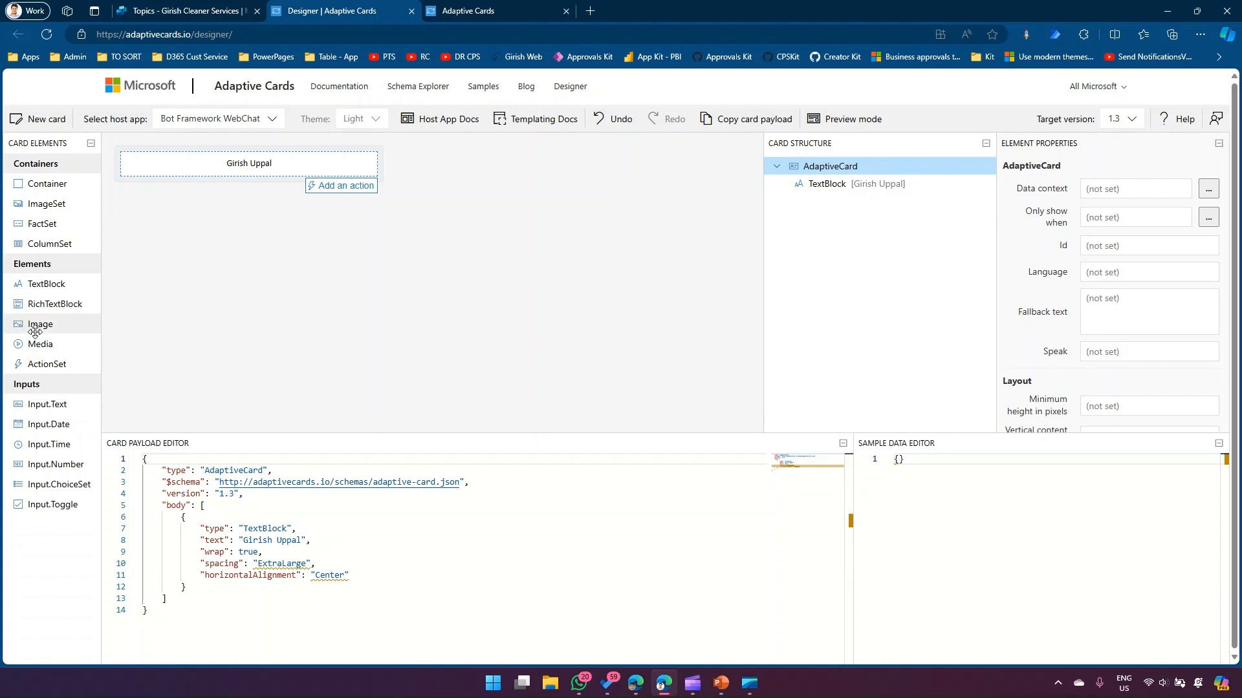
Add an Image element below the name text and set its URL to the header logo's image link from microsoft.com.
left_click_drag(41, 324, 245, 174)
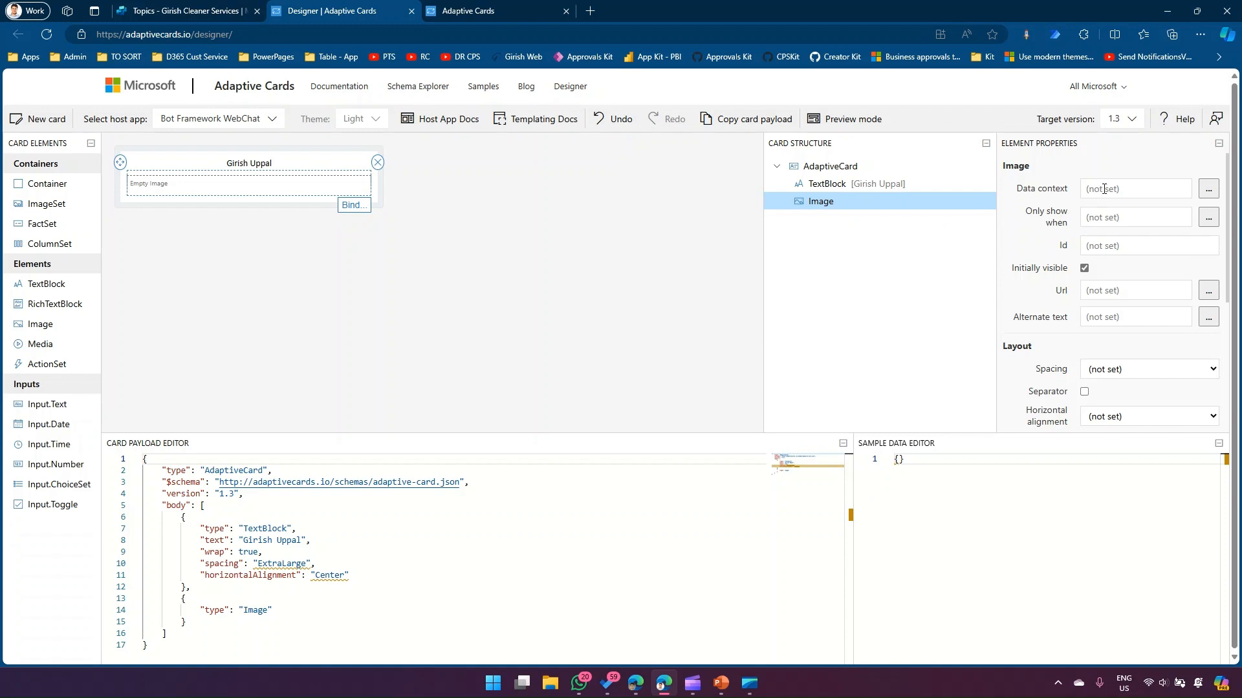
left_click(1111, 291)
left_click(589, 11)
type("microsoft.com")
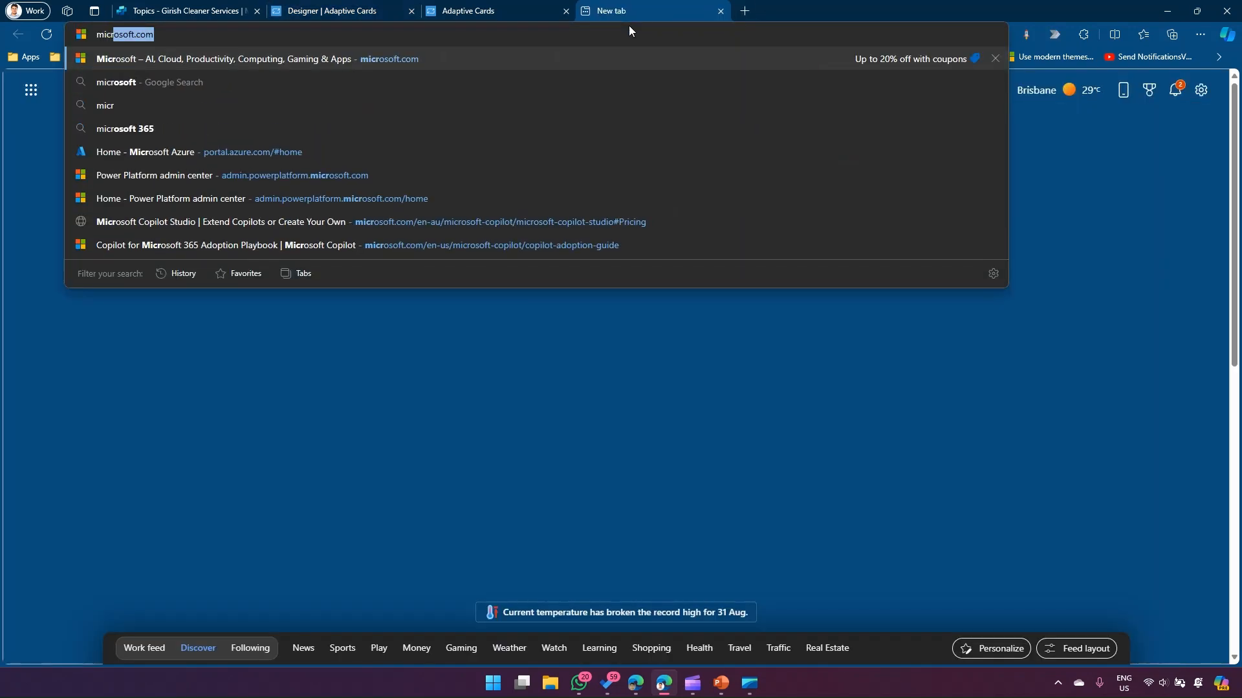
key("Return")
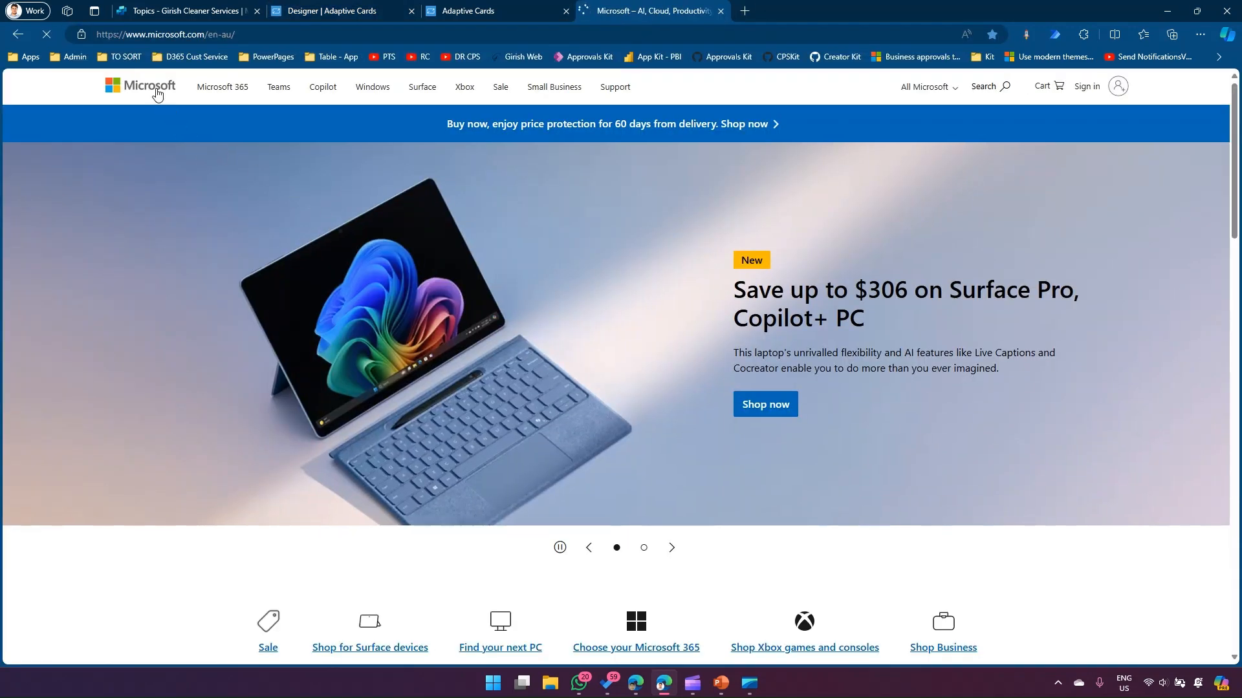
right_click(154, 85)
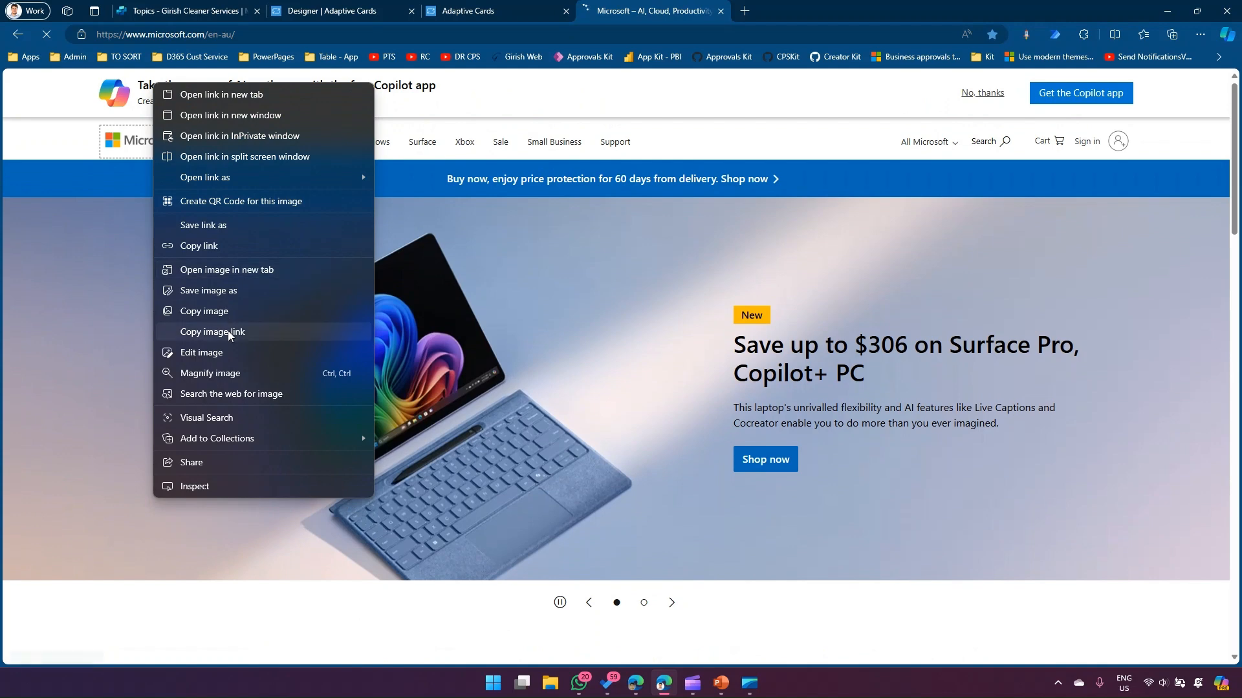
left_click(229, 327)
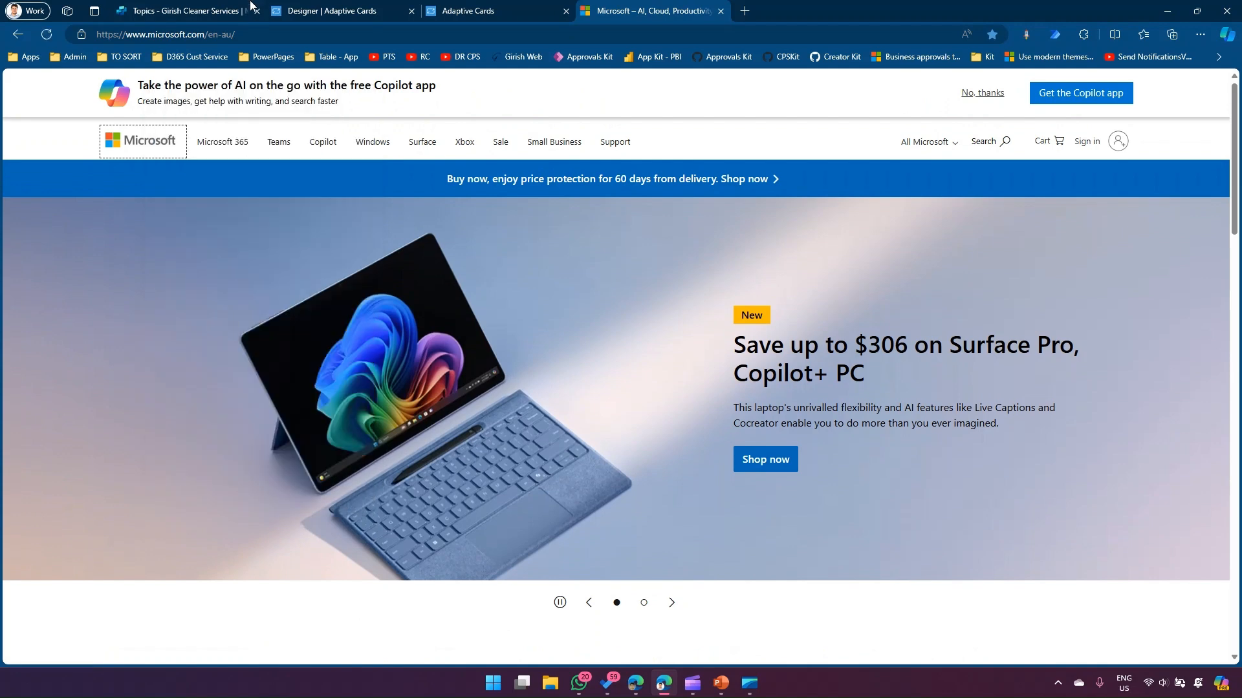
left_click(312, 10)
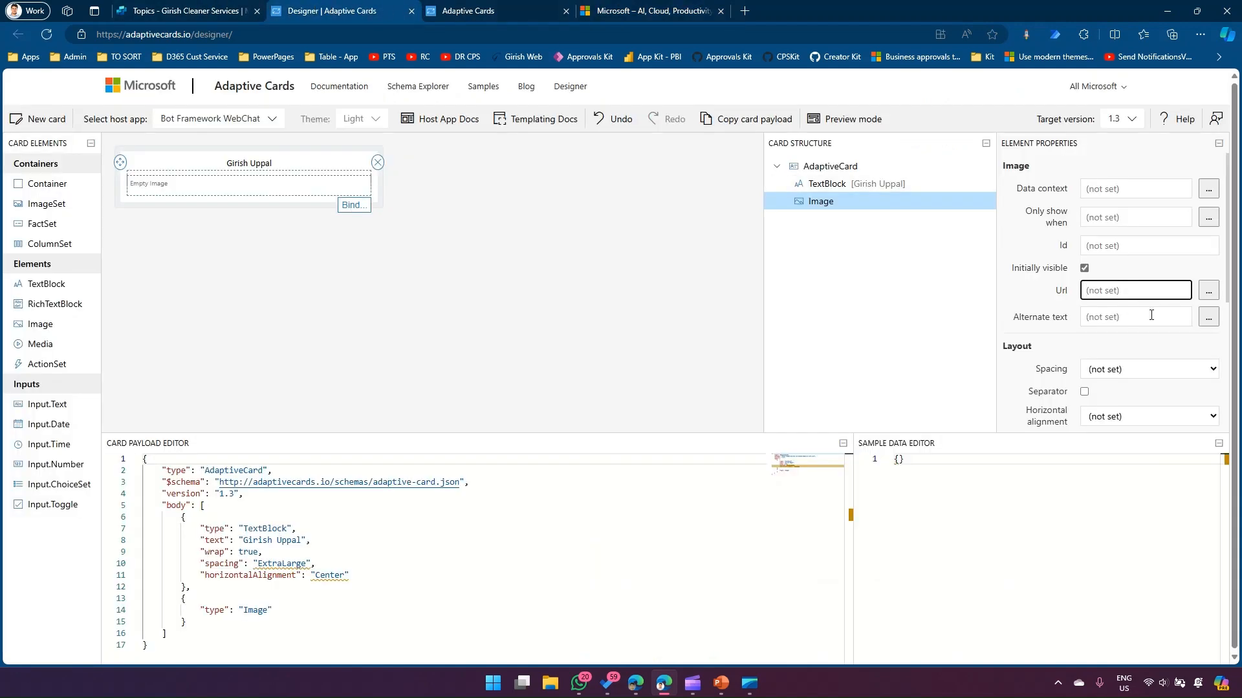
key("ctrl+v")
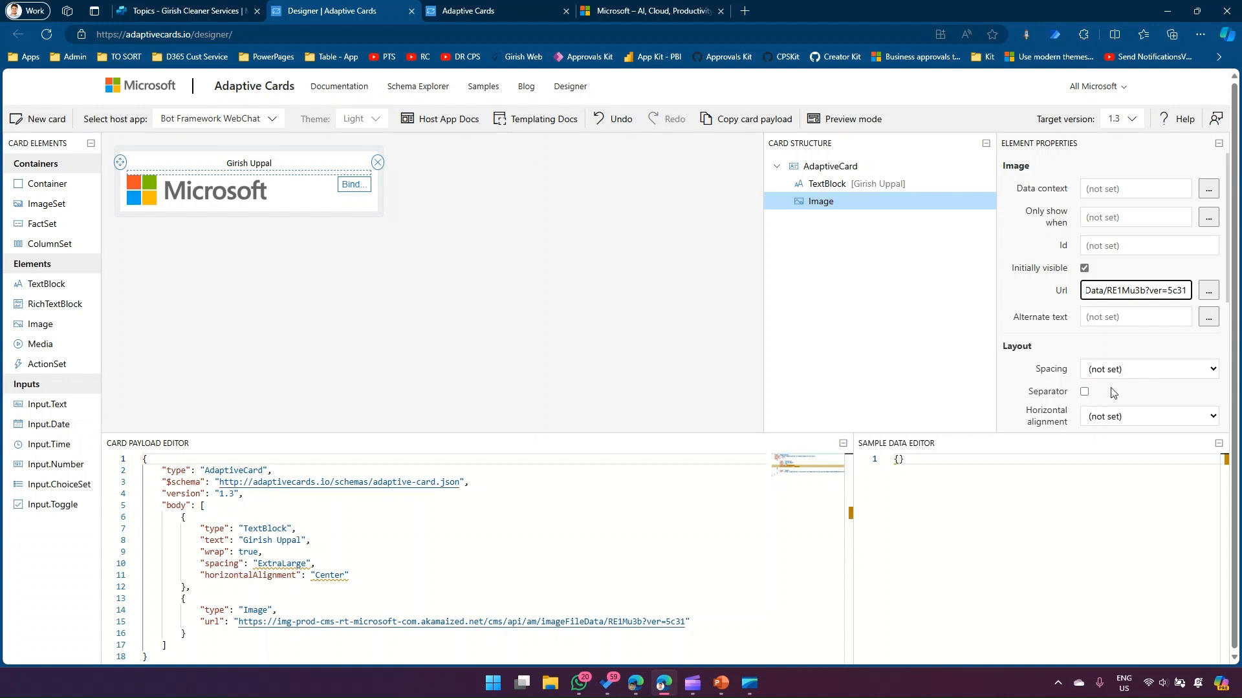
Set the logo image's horizontal alignment to Center.
scroll(1122, 401, "down", 2)
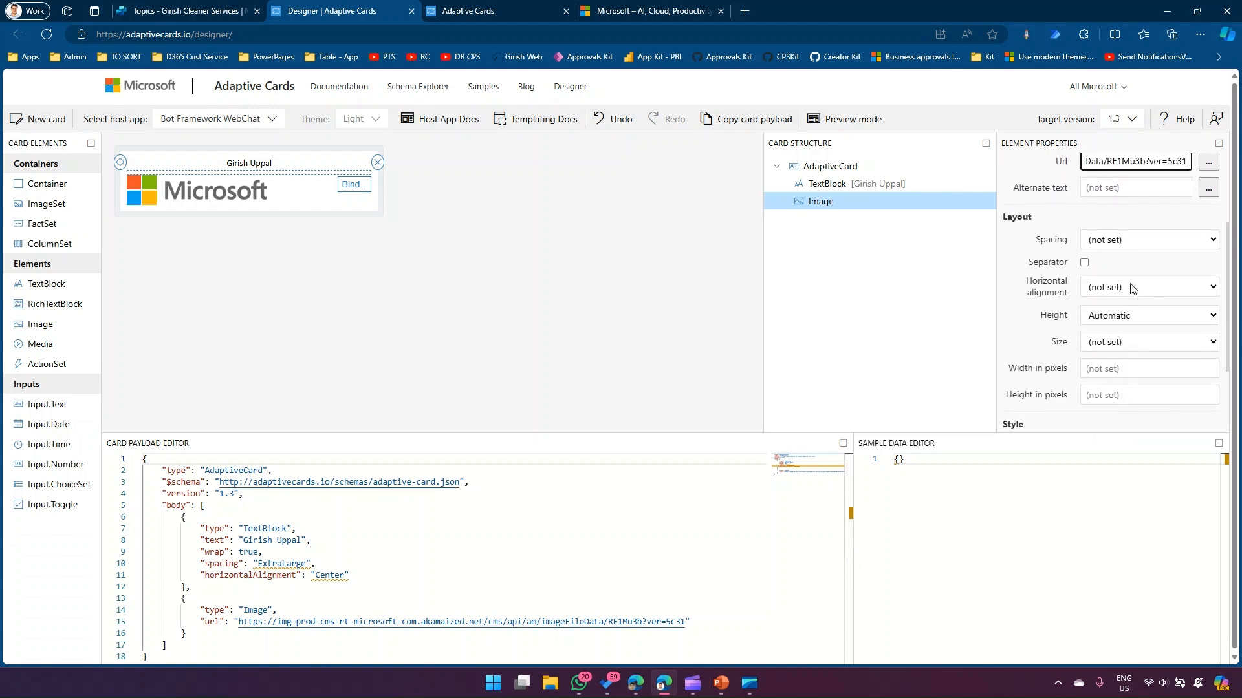
left_click(1134, 240)
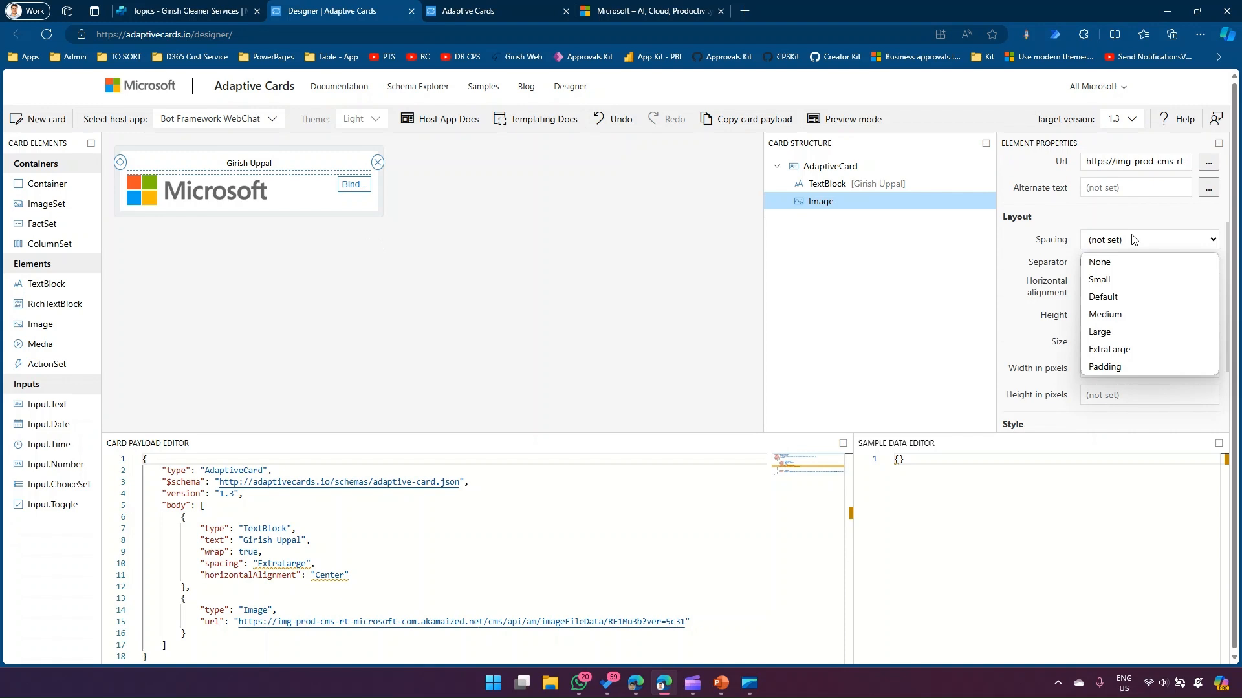
left_click(1134, 240)
left_click(1123, 288)
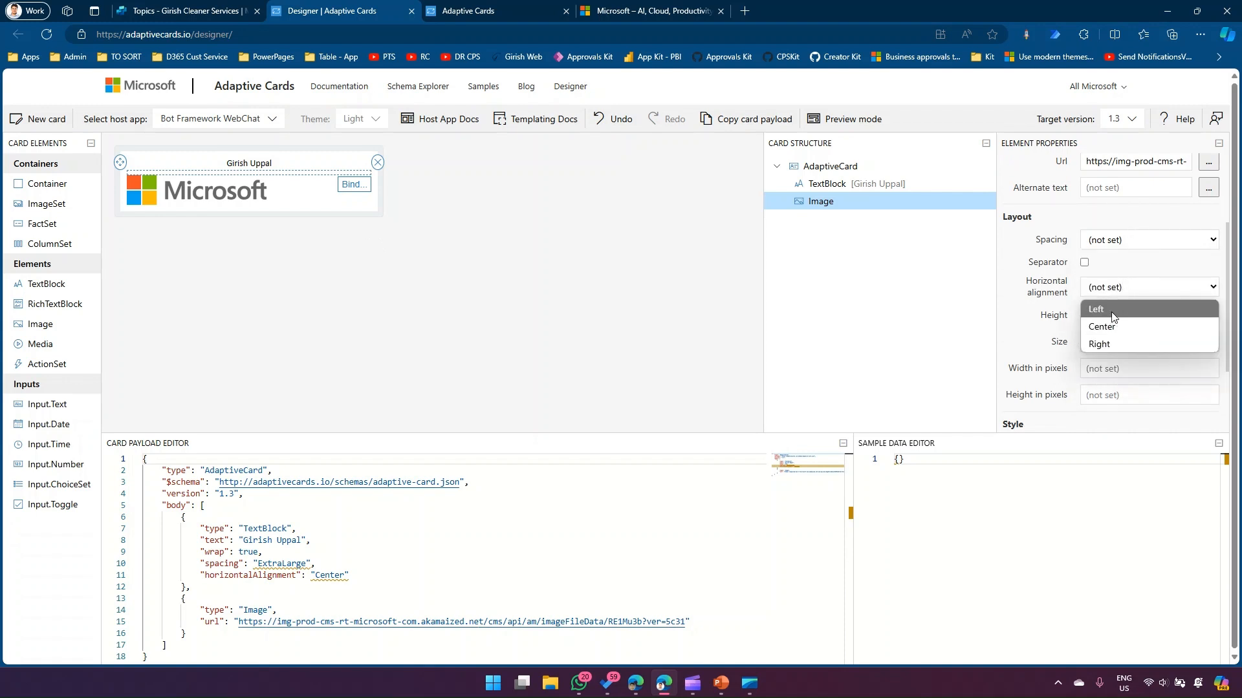
left_click(1115, 326)
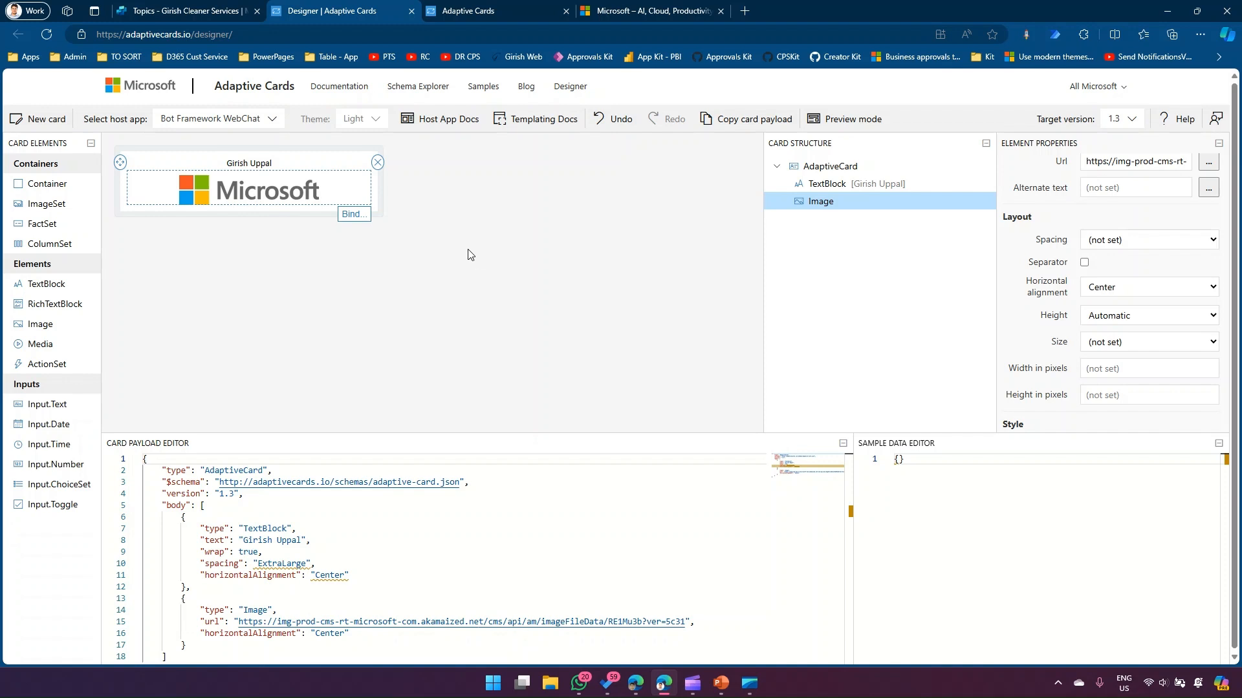
Copy the full card payload, replace the message's Adaptive Card JSON with it in Copilot Studio, and save the topic.
left_click(306, 516)
key("ctrl+a")
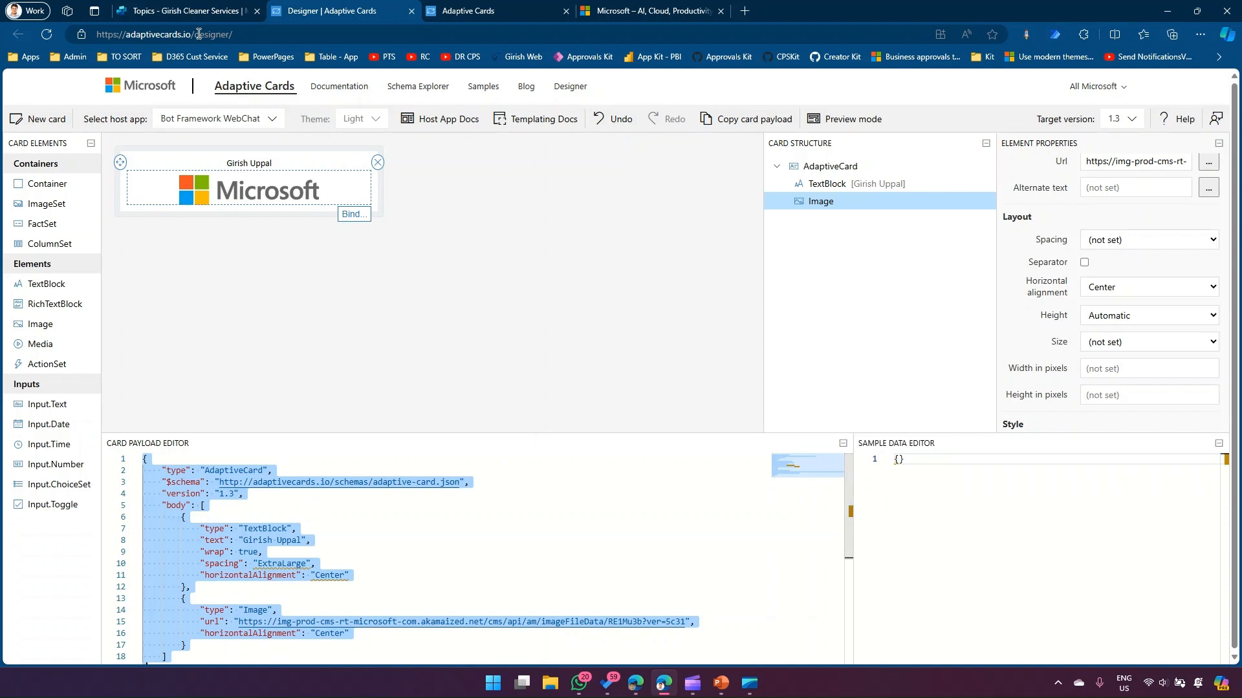
left_click(187, 11)
left_click(786, 366)
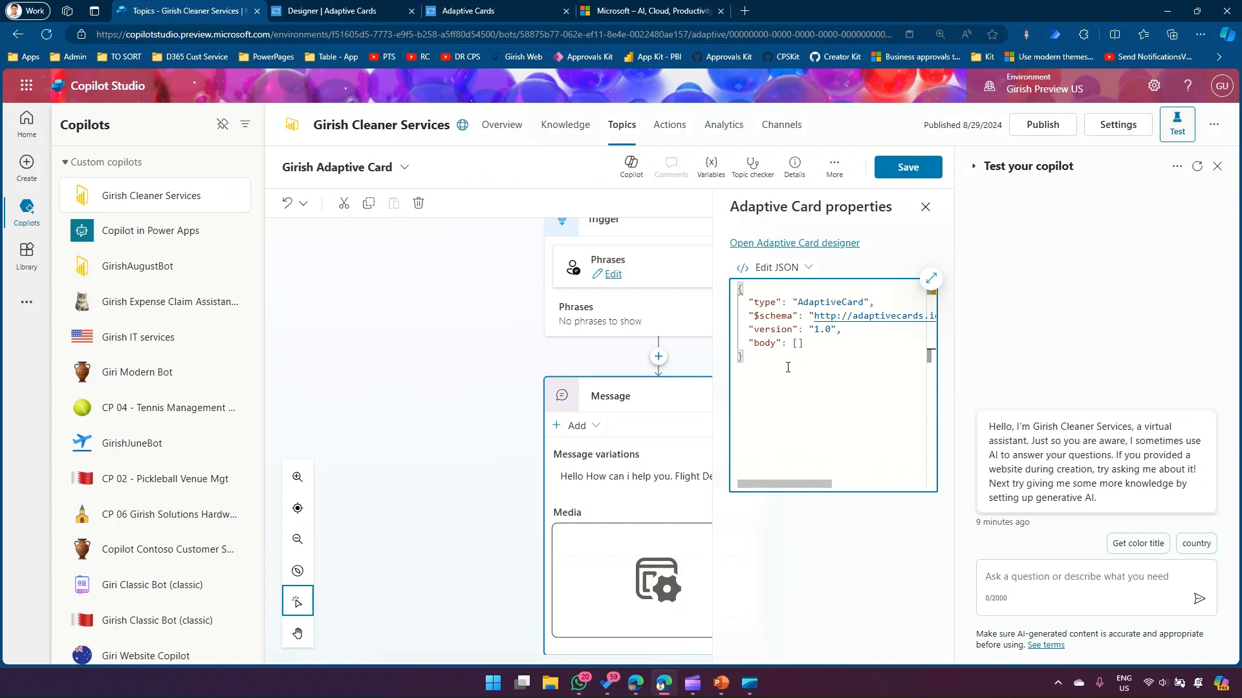
key("ctrl+a")
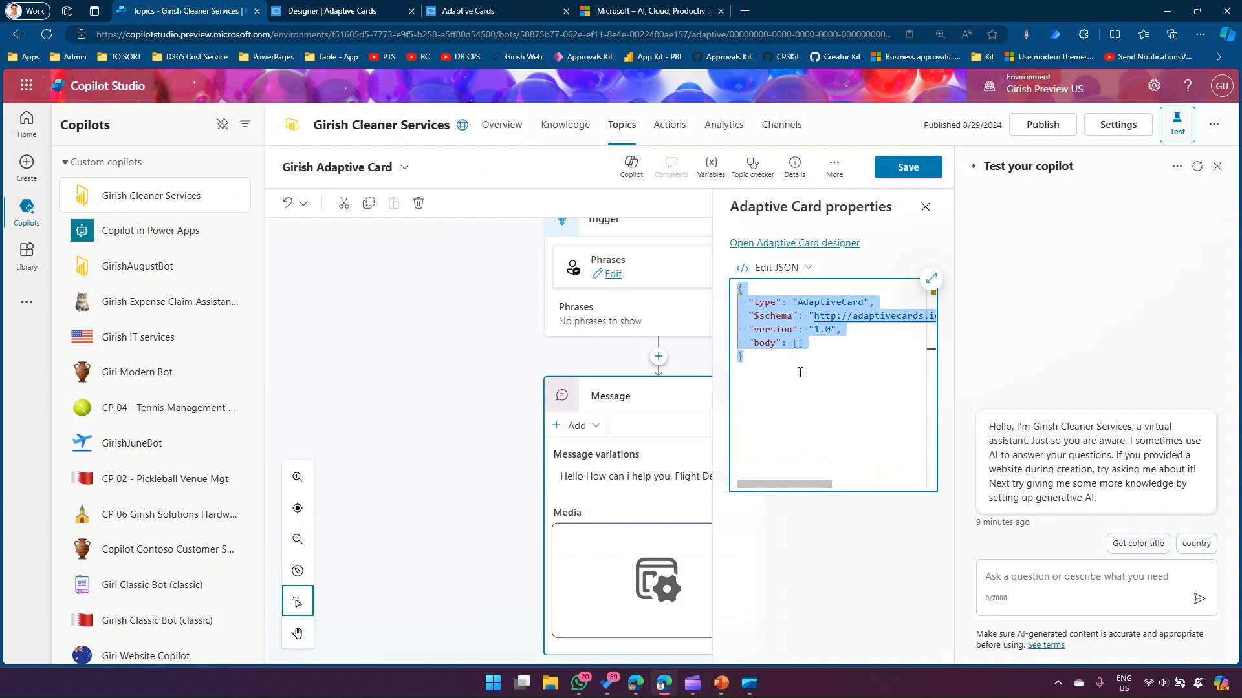
key("Delete")
key("ctrl+v")
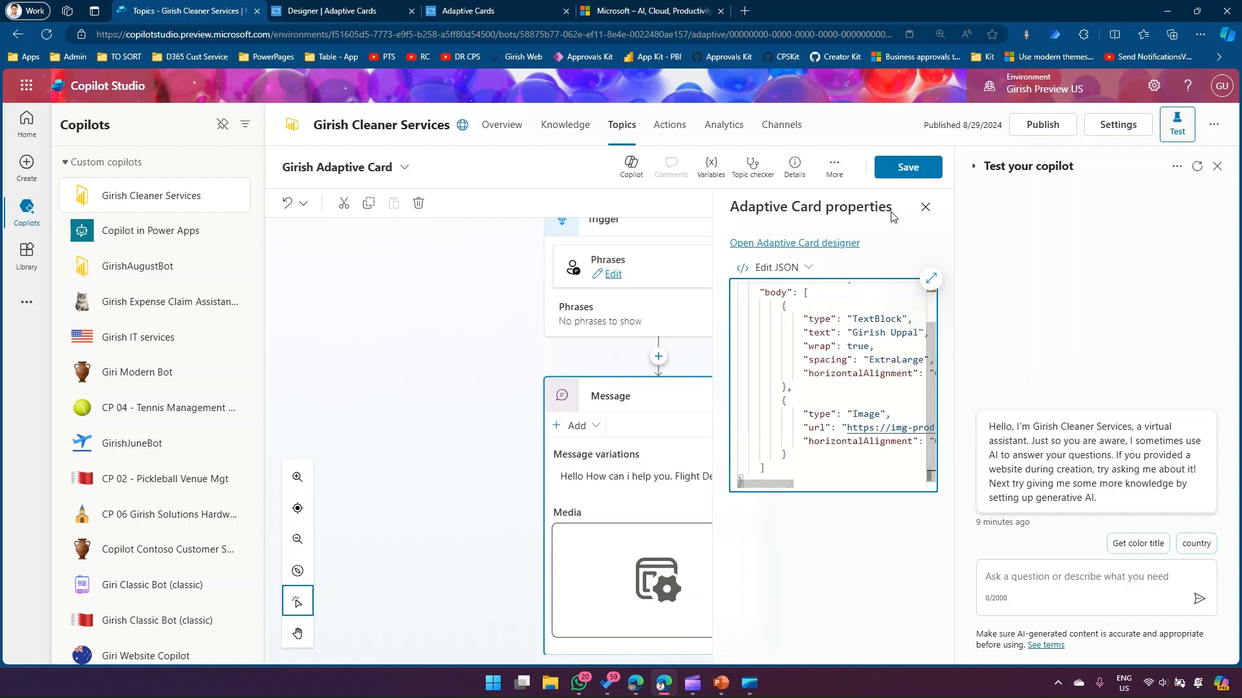
left_click(908, 168)
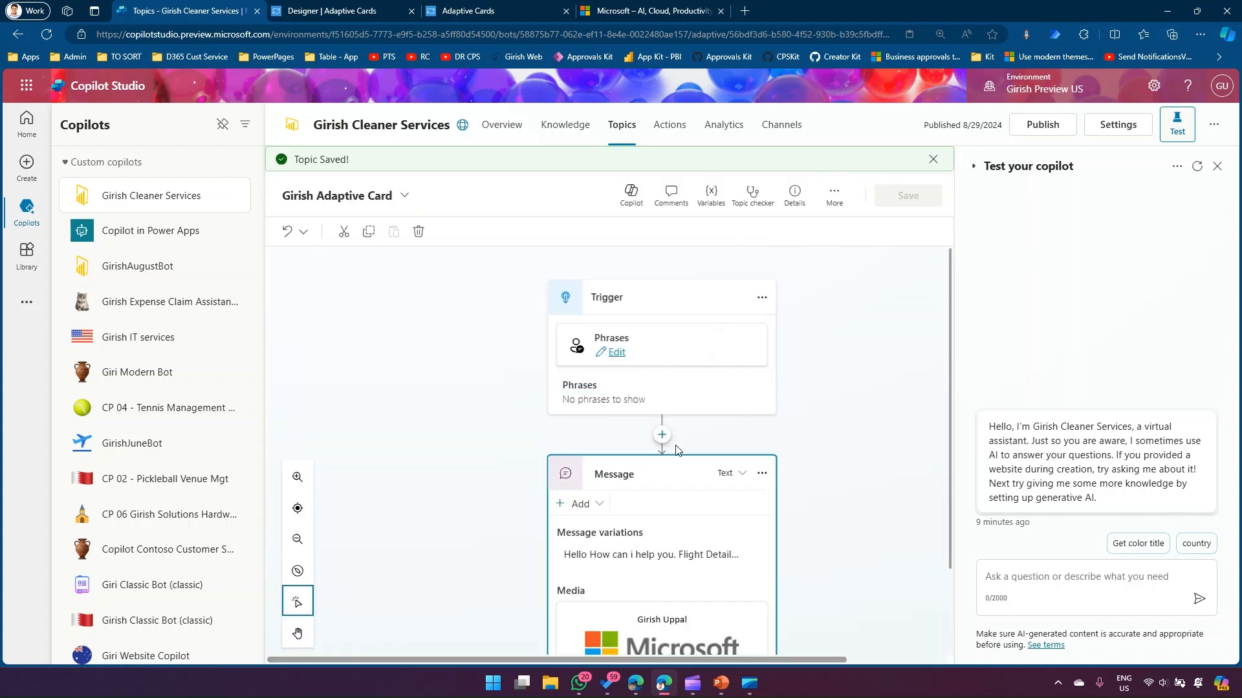
Add the trigger phrase "adaptive" to the topic and save it.
left_click(616, 352)
left_click(795, 447)
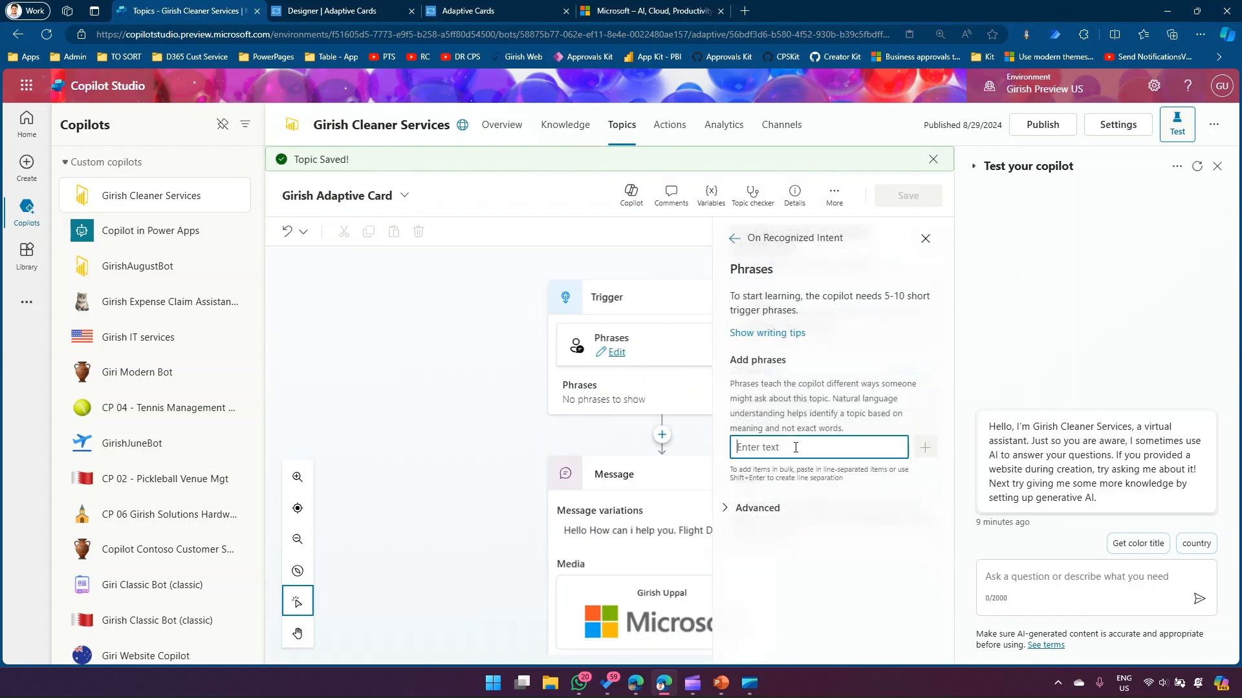
type("ada")
key("Return")
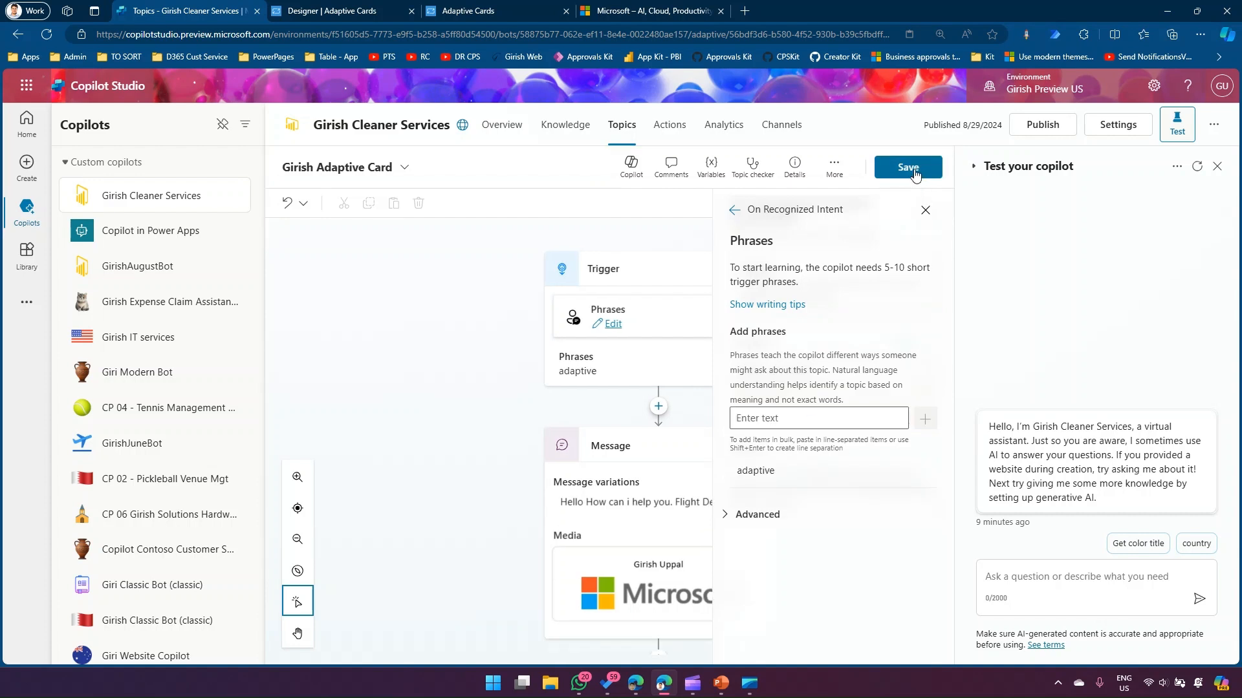
left_click(909, 168)
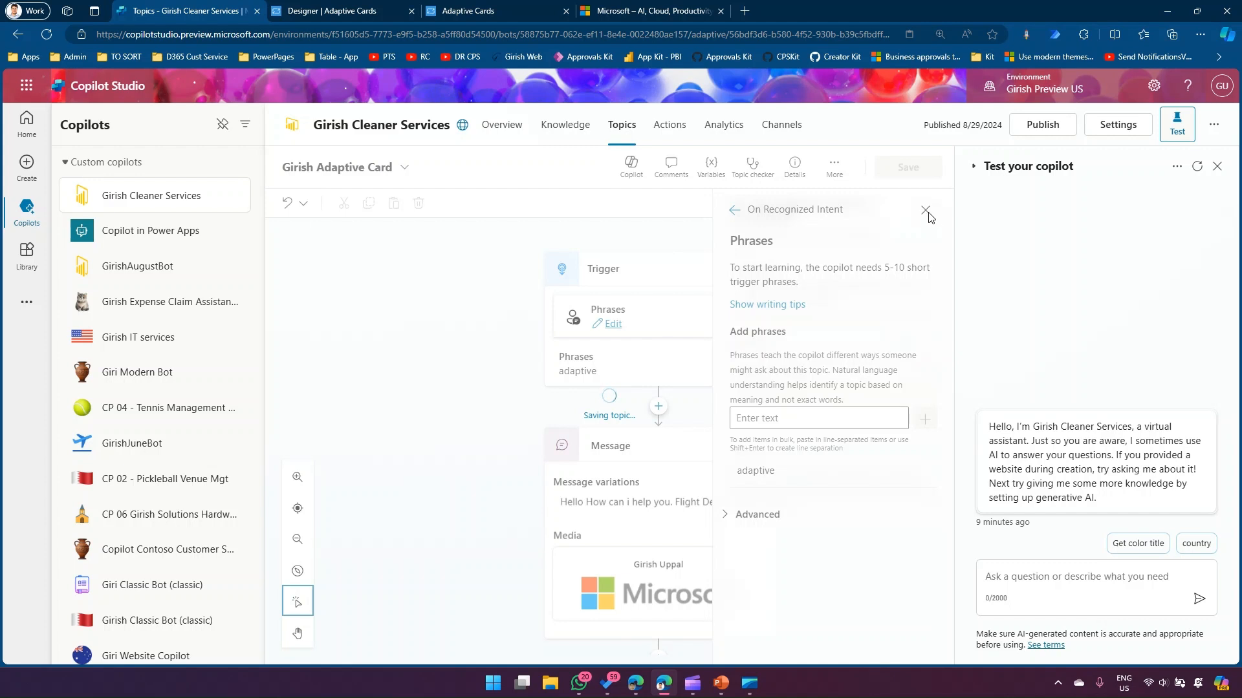
left_click(925, 213)
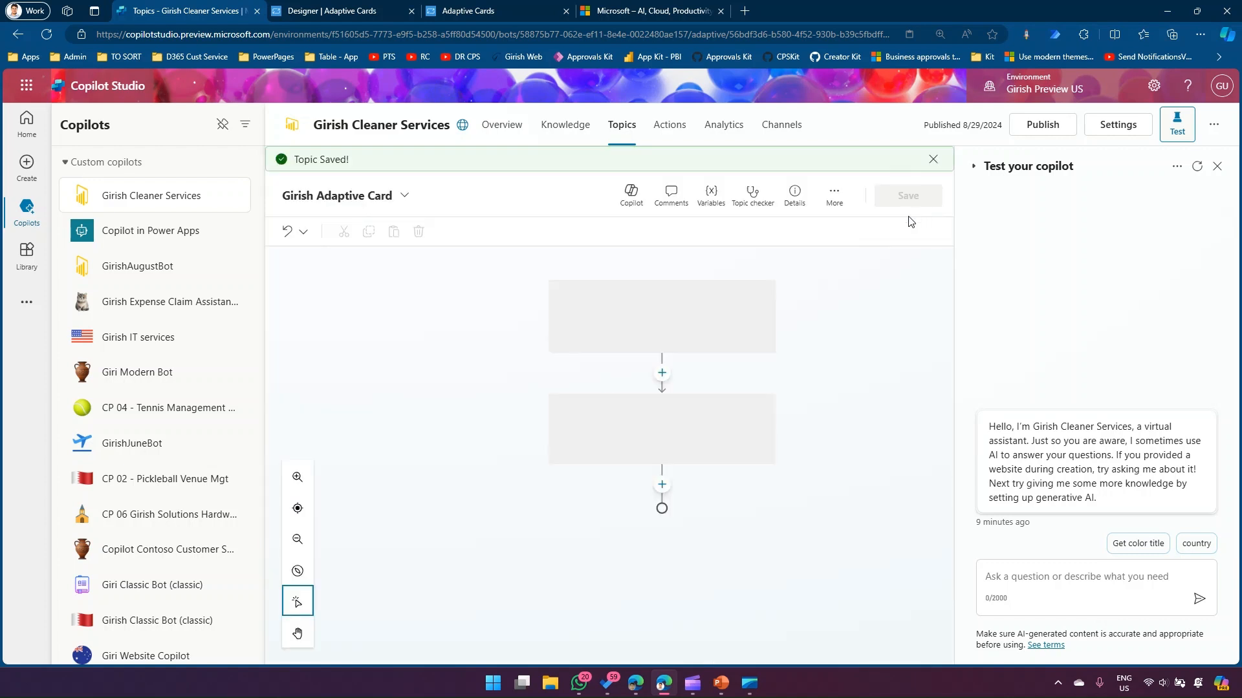
scroll(688, 521, "down", 2)
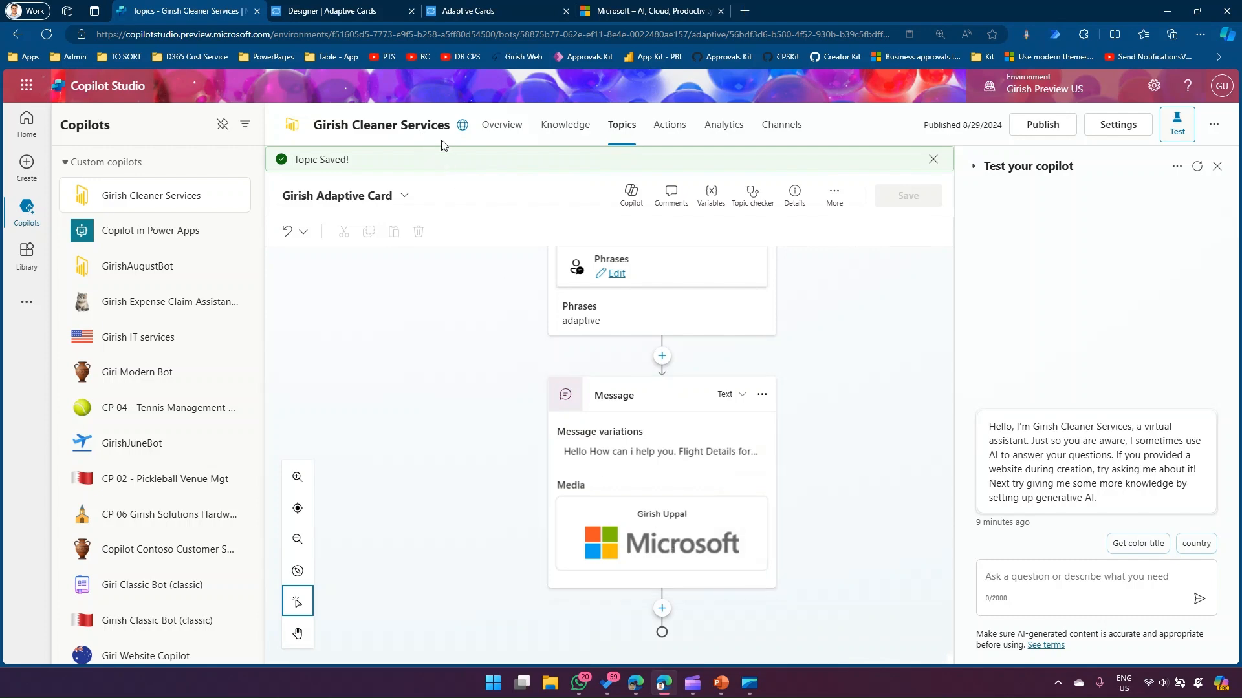
Back in the Adaptive Card designer, add a TextBlock below the logo image with the text "User Information".
left_click(340, 13)
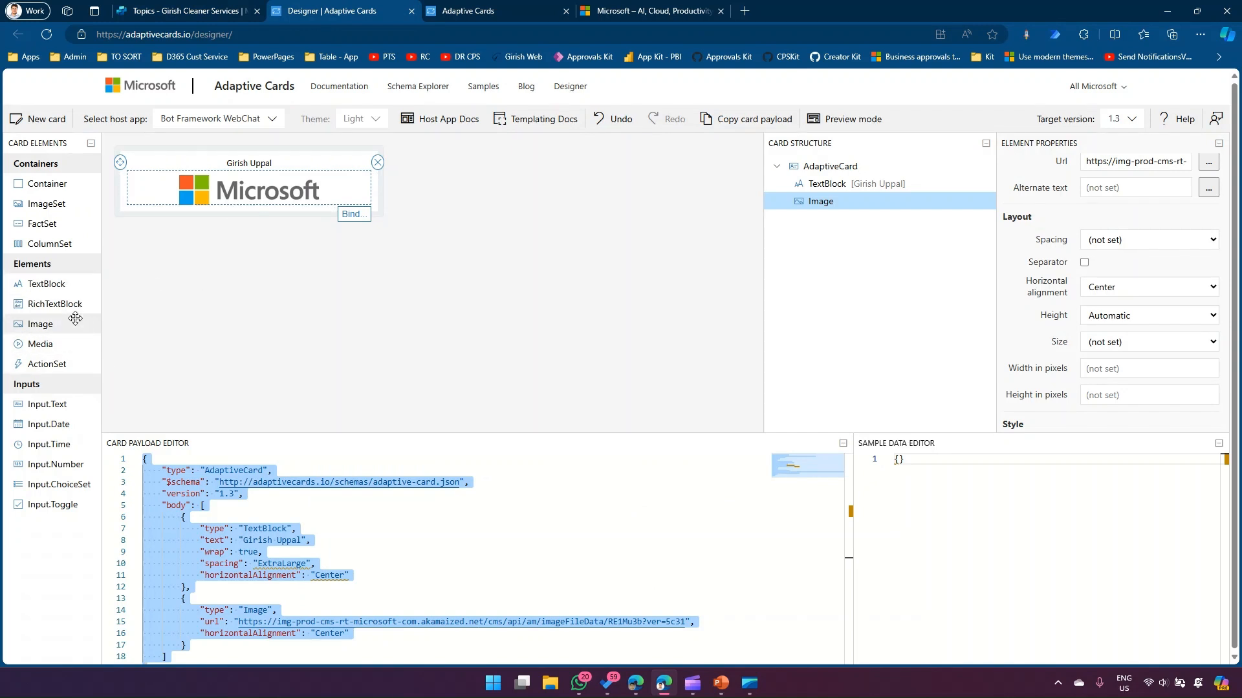
left_click_drag(46, 284, 212, 217)
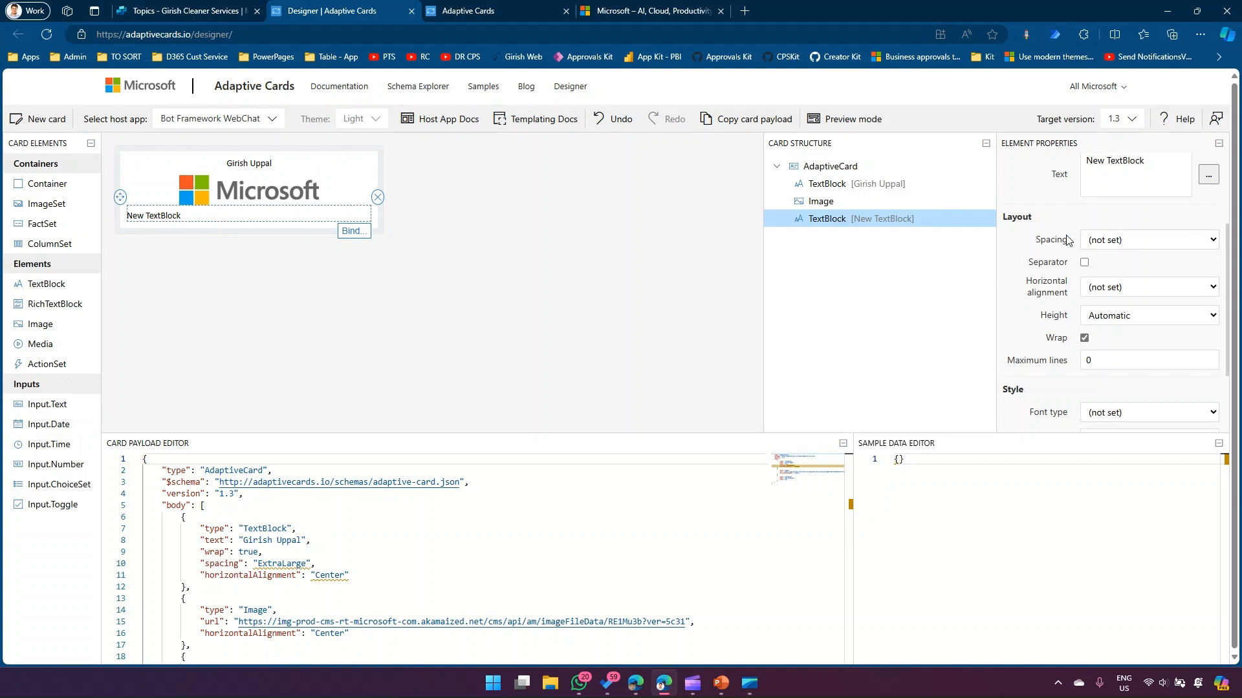
left_click(1135, 161)
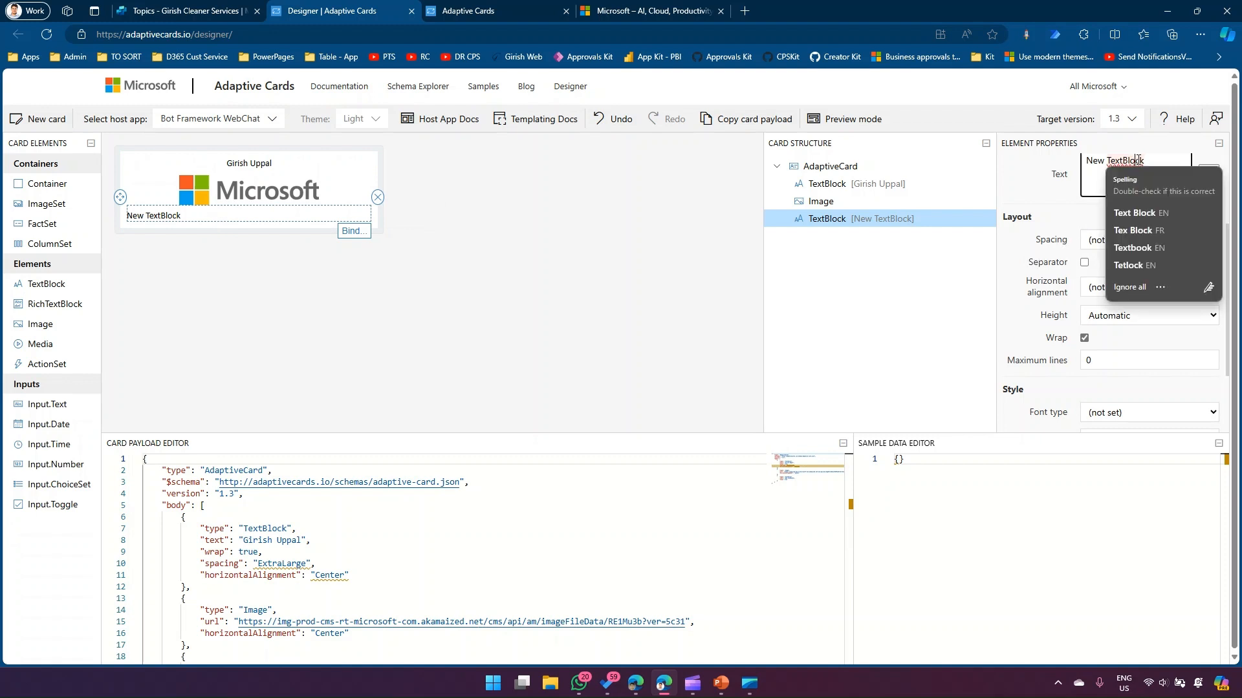
key("ctrl+a")
type("U")
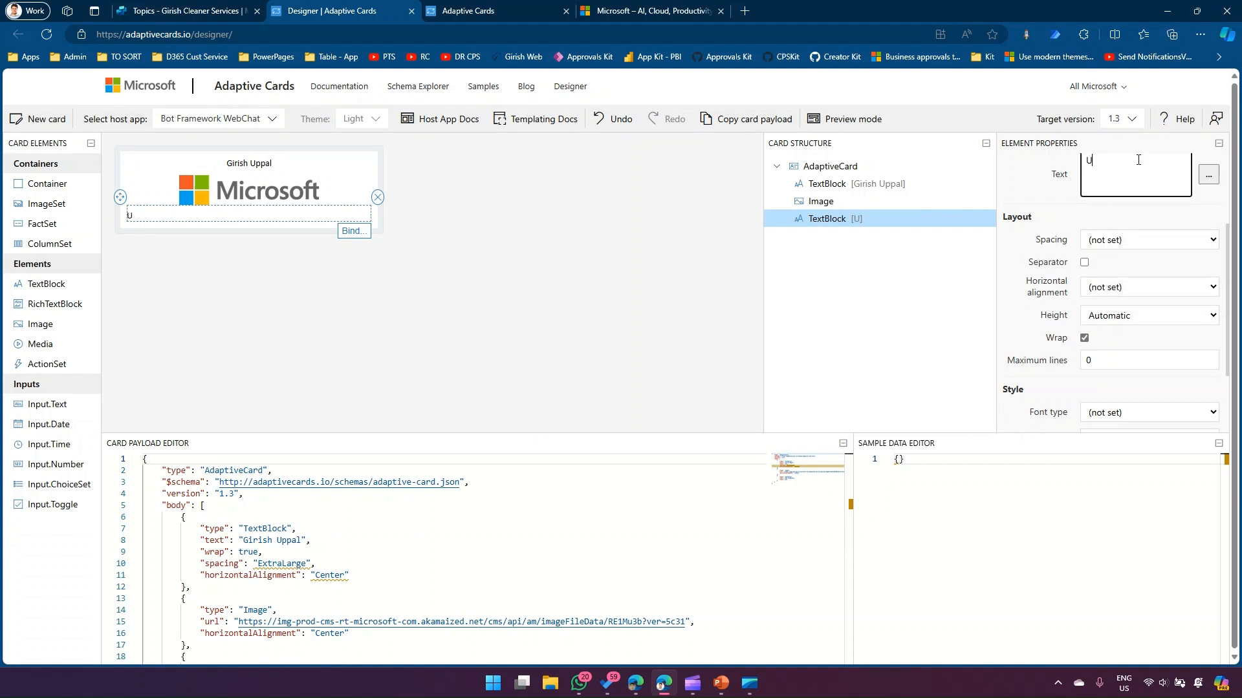
type("ser Information")
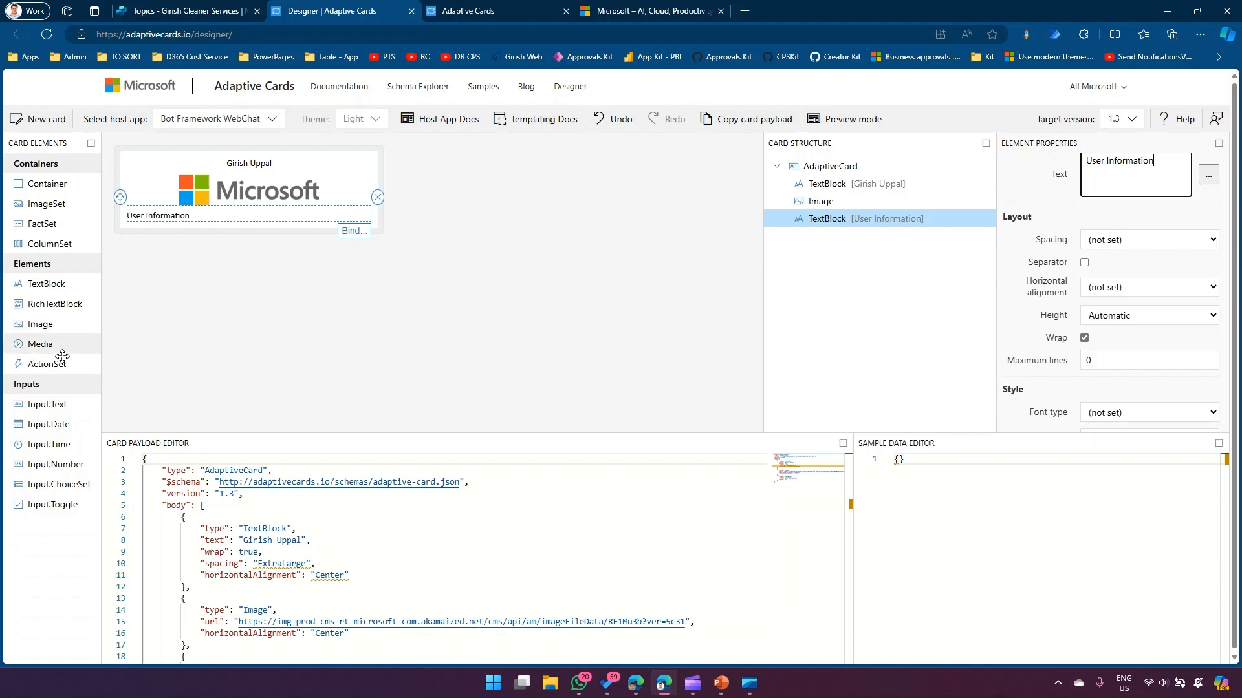
Add an Input.Text below the "User Information" text with placeholder "Enter First Name" and label "First Name".
left_click_drag(191, 293, 206, 231)
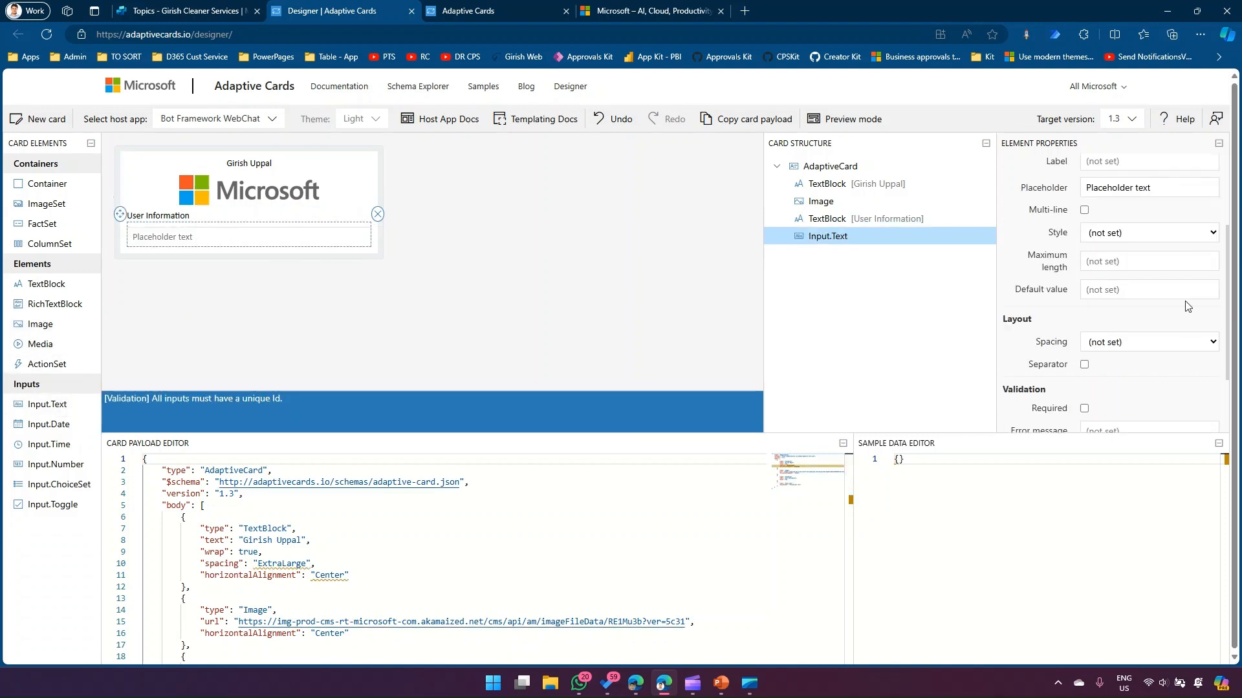
left_click_drag(1154, 188, 1046, 173)
type("E")
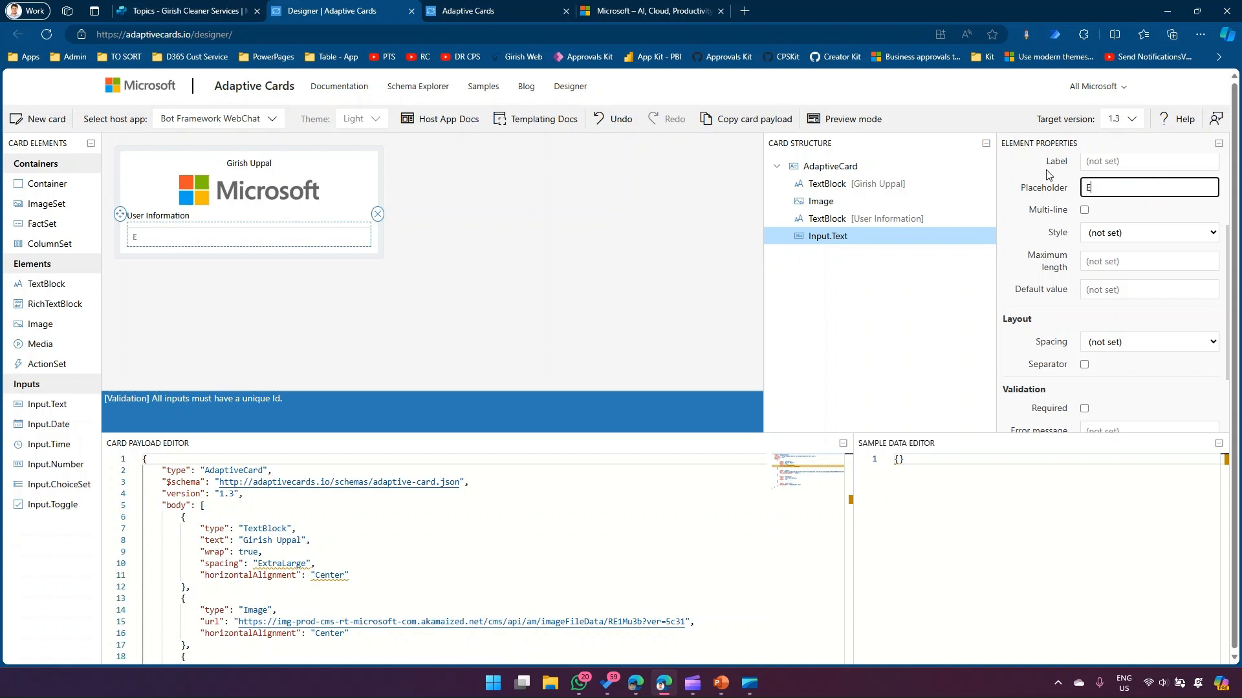
type("nter First Name")
scroll(1112, 257, "up", 2)
left_click(1123, 288)
type("First Name")
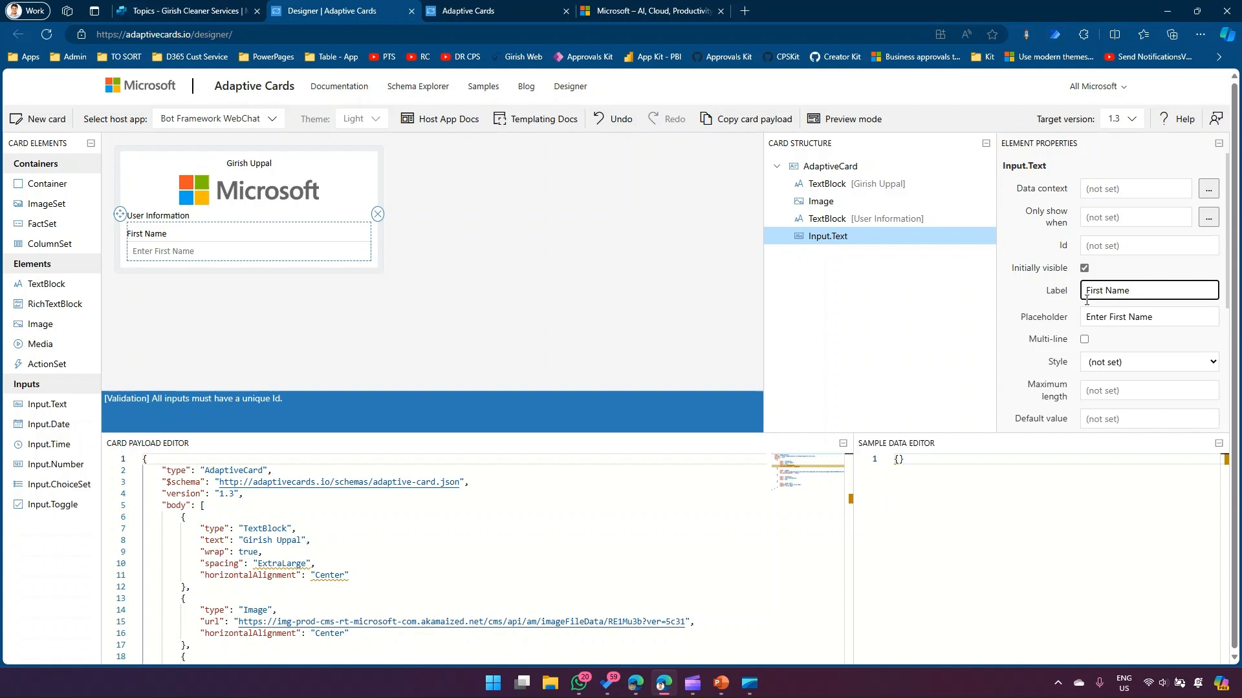
left_click_drag(1127, 291, 1061, 295)
left_click_drag(1165, 320, 1067, 322)
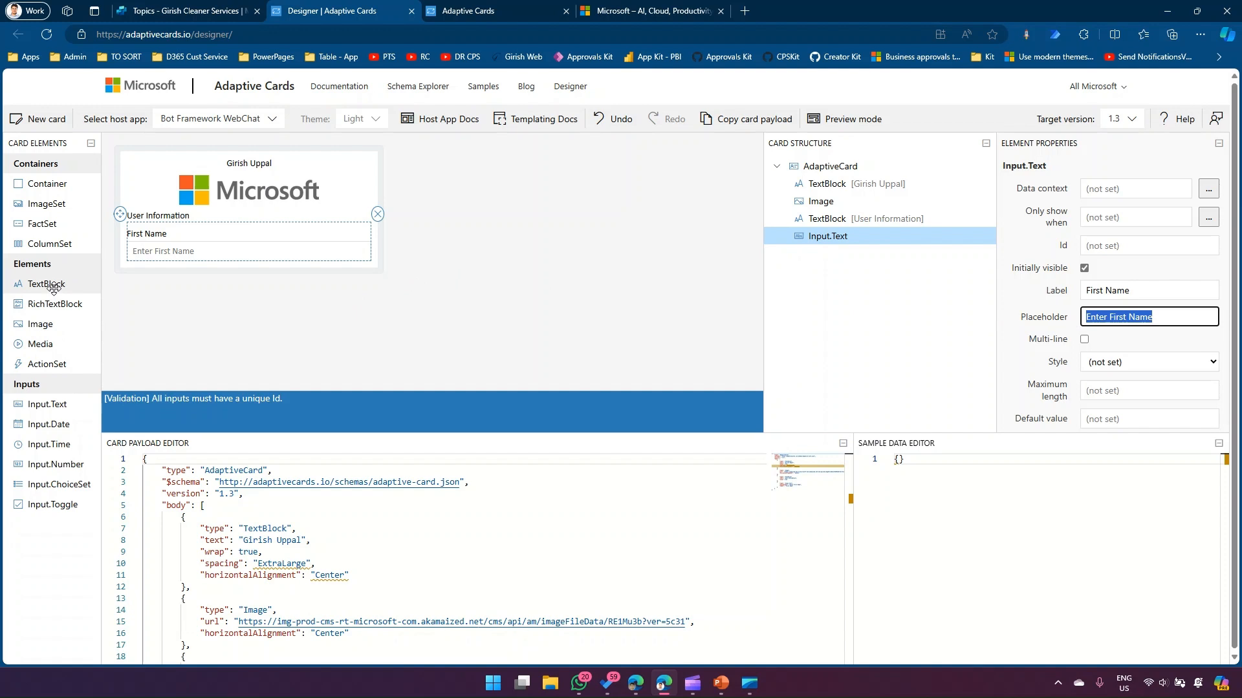
Add an Input.Text below the First Name input with label "Last Name" and placeholder "Last Name".
left_click_drag(59, 404, 194, 285)
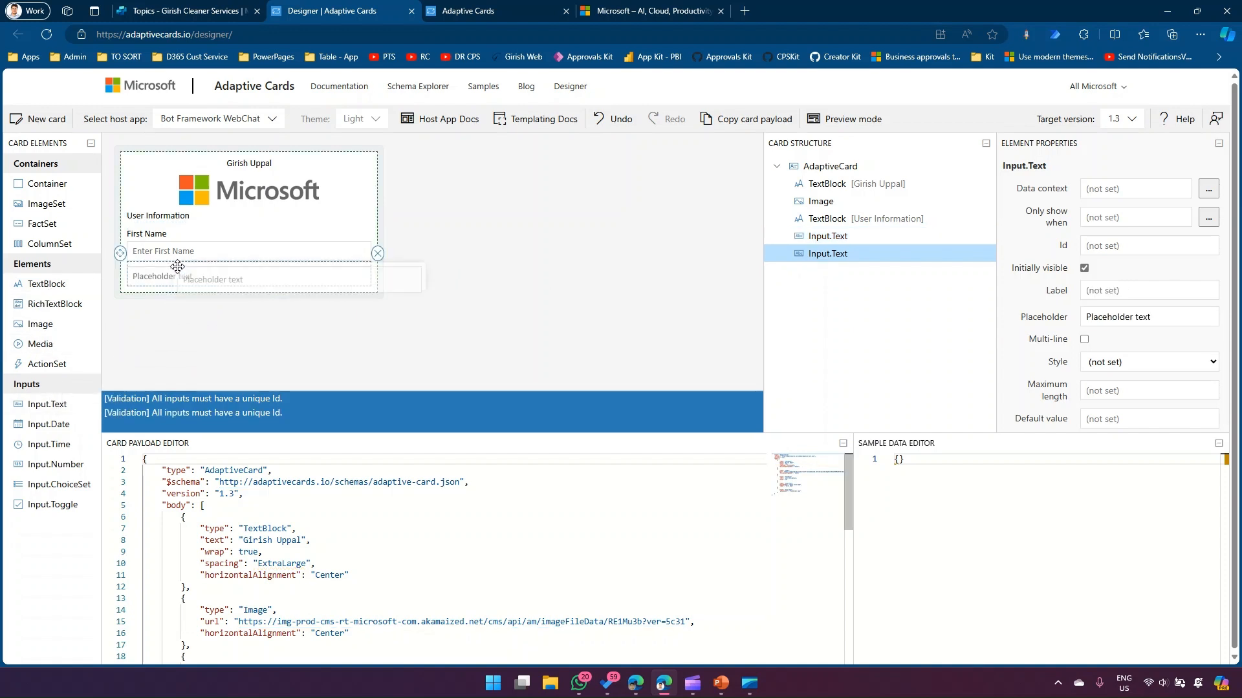
left_click(1112, 288)
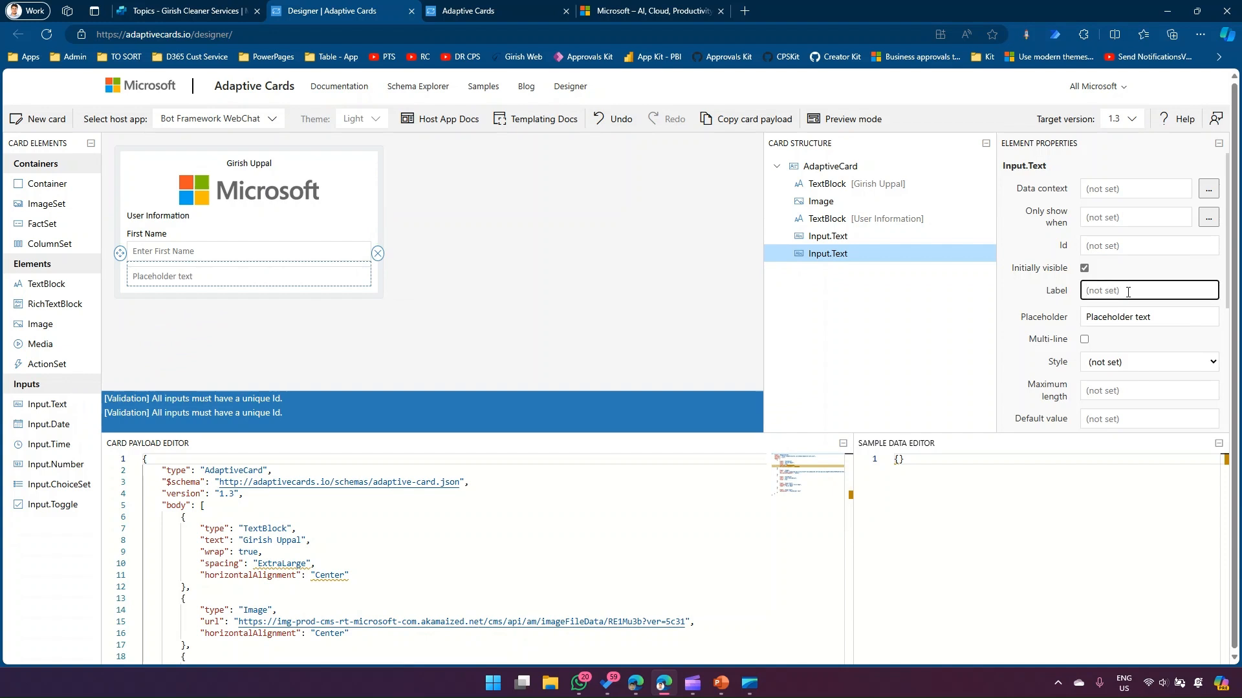
type("Last Name")
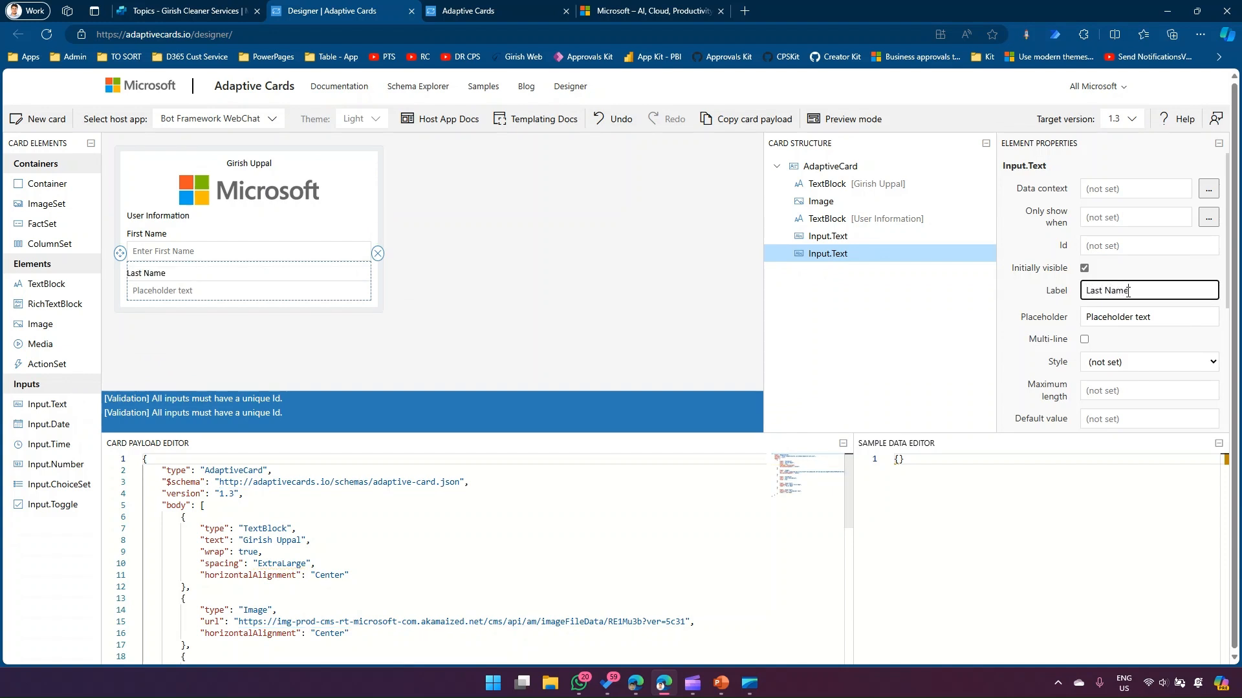
left_click(1138, 317)
key("ctrl+a")
type("Last Name")
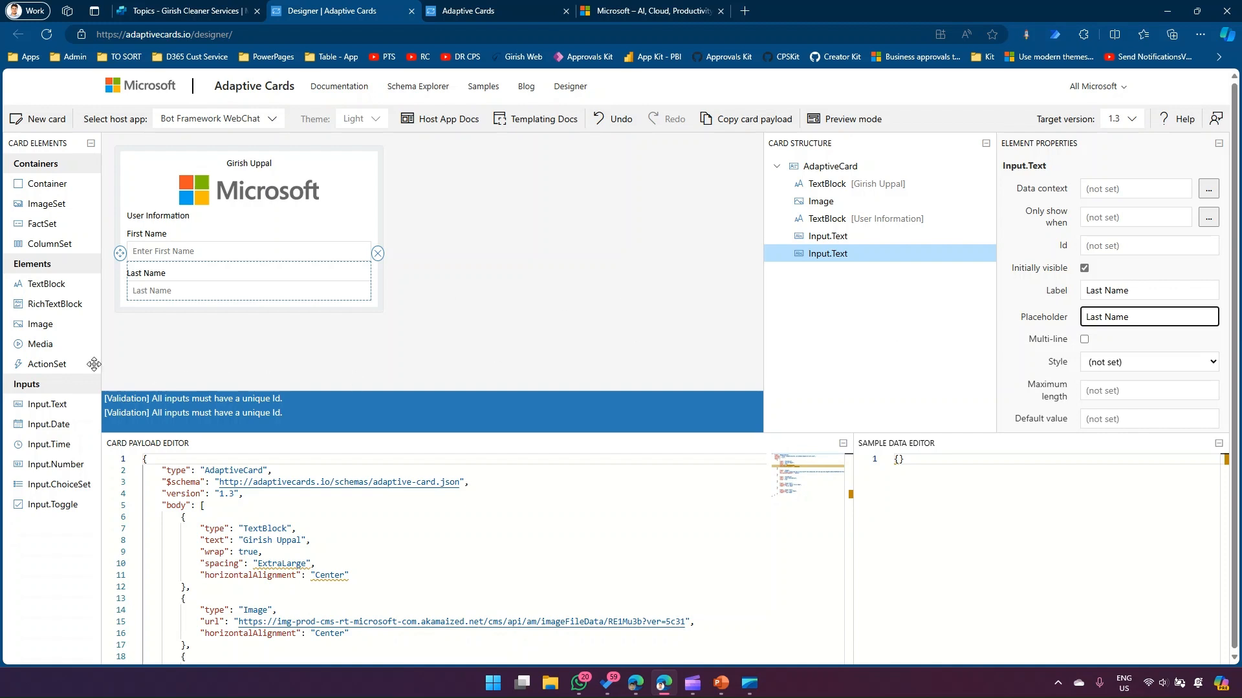
left_click(387, 319)
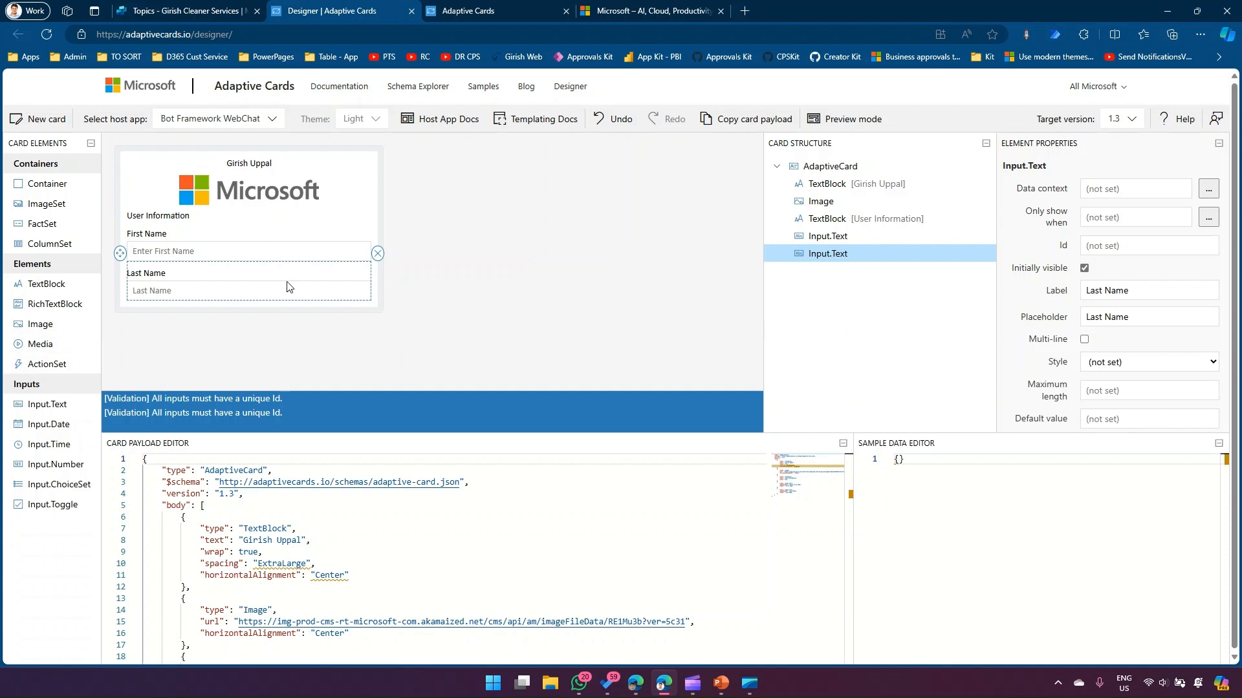
Make the Last Name input required in its validation settings.
scroll(1172, 337, "down", 3)
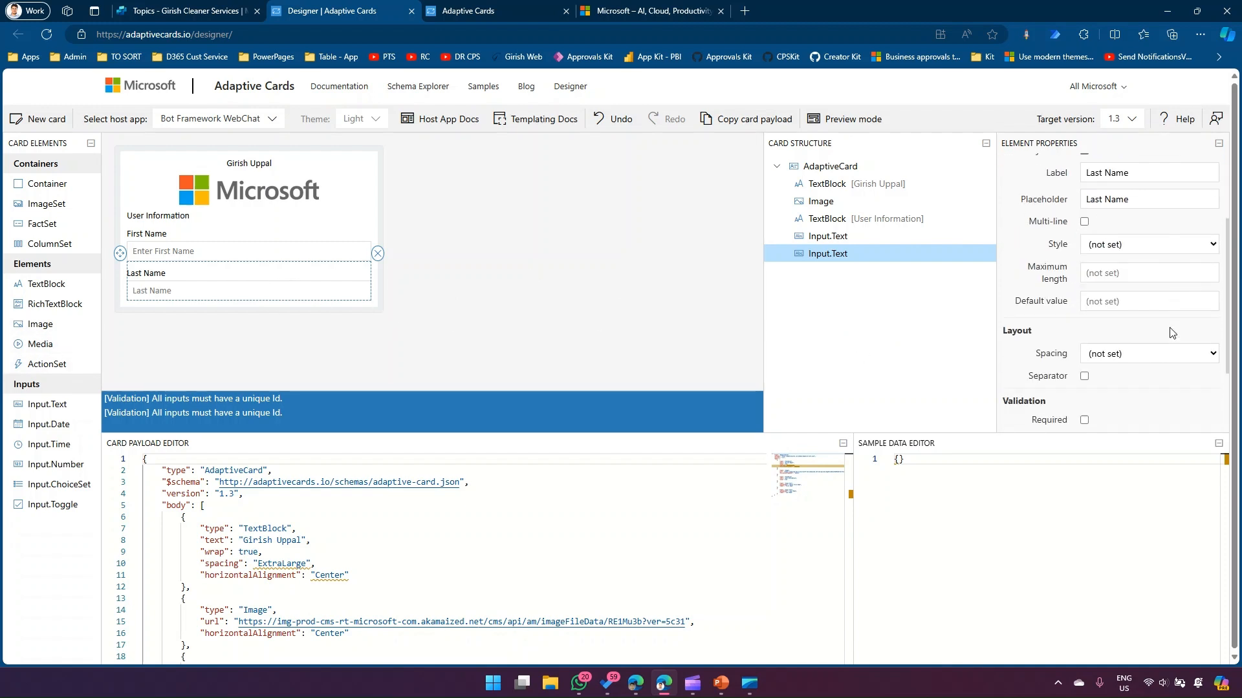
scroll(1172, 337, "down", 1)
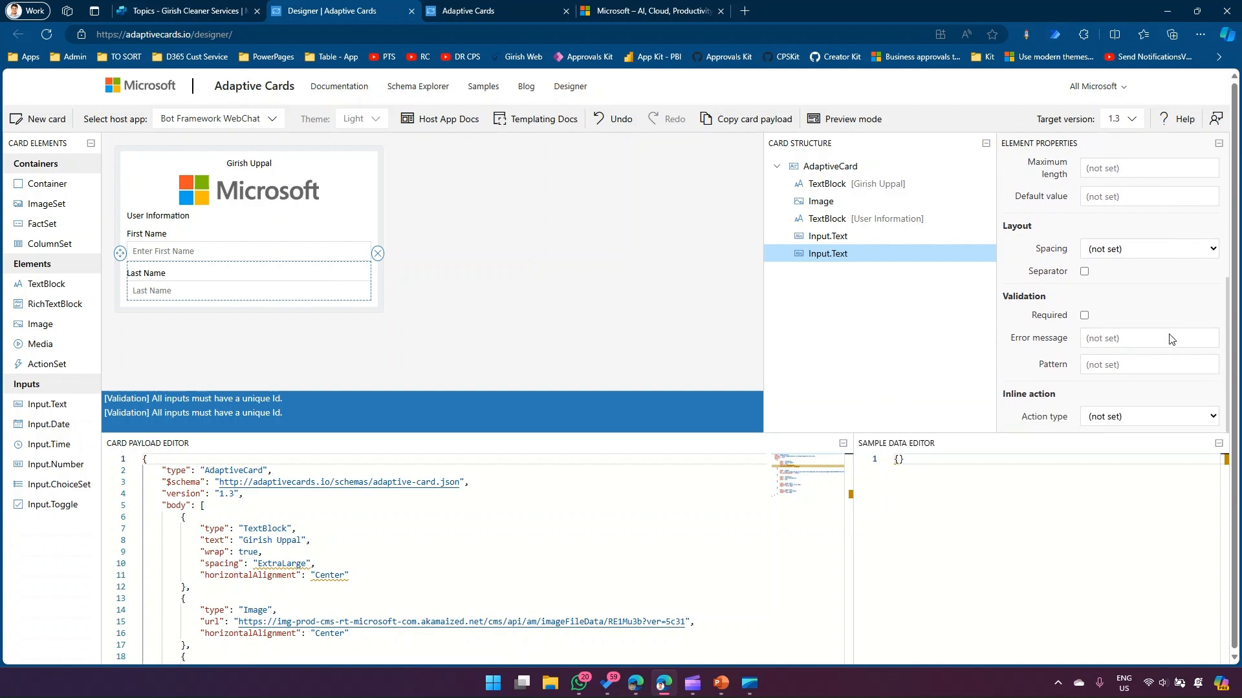
left_click(1084, 316)
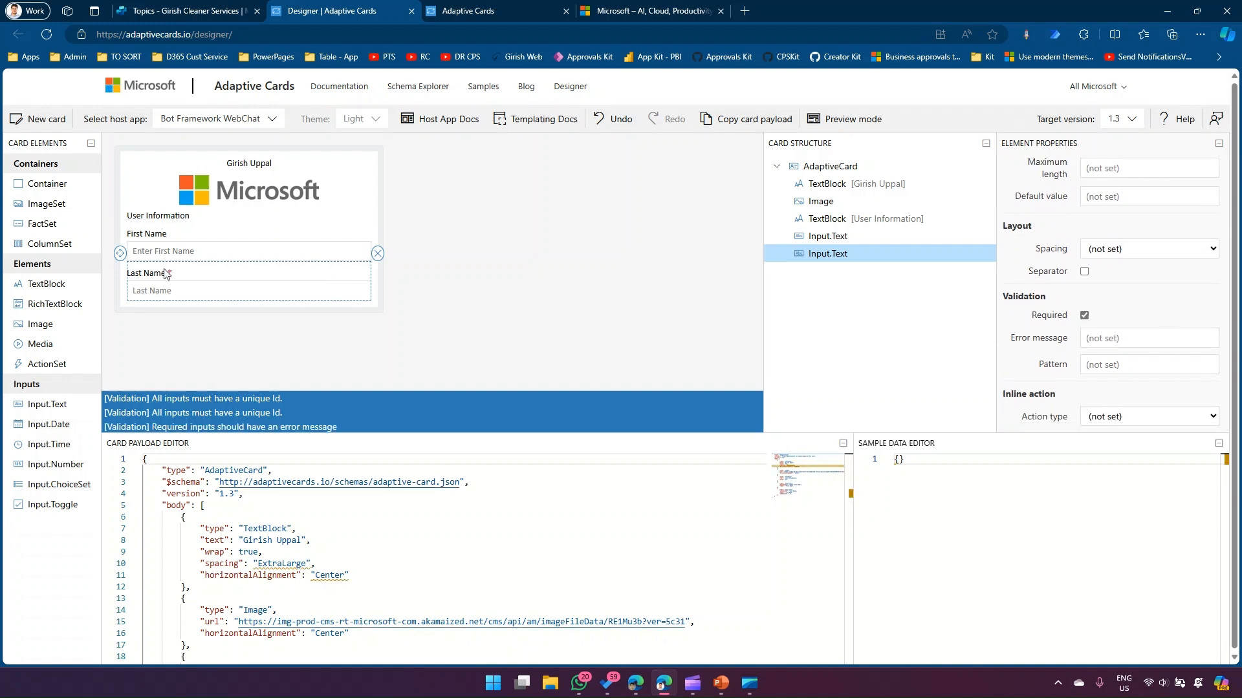
left_click(1096, 364)
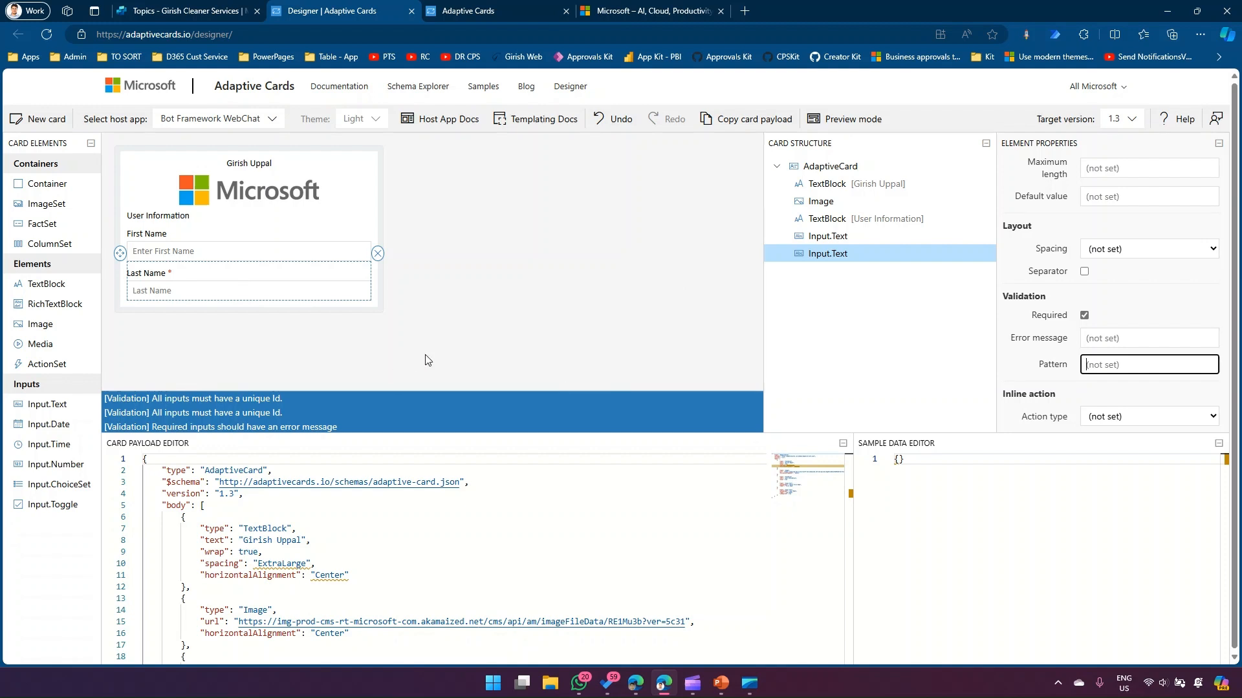
left_click(482, 266)
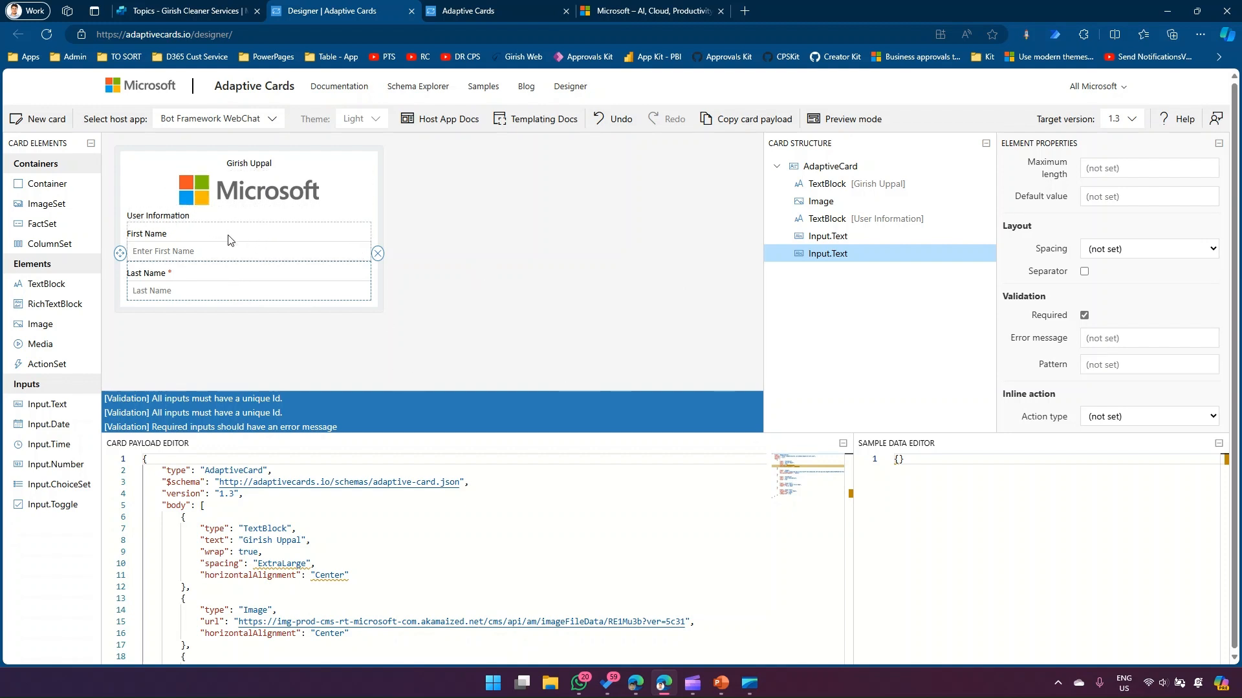
Try the Warning, Good and Attention colors on the "User Information" text and settle on Good.
left_click(157, 222)
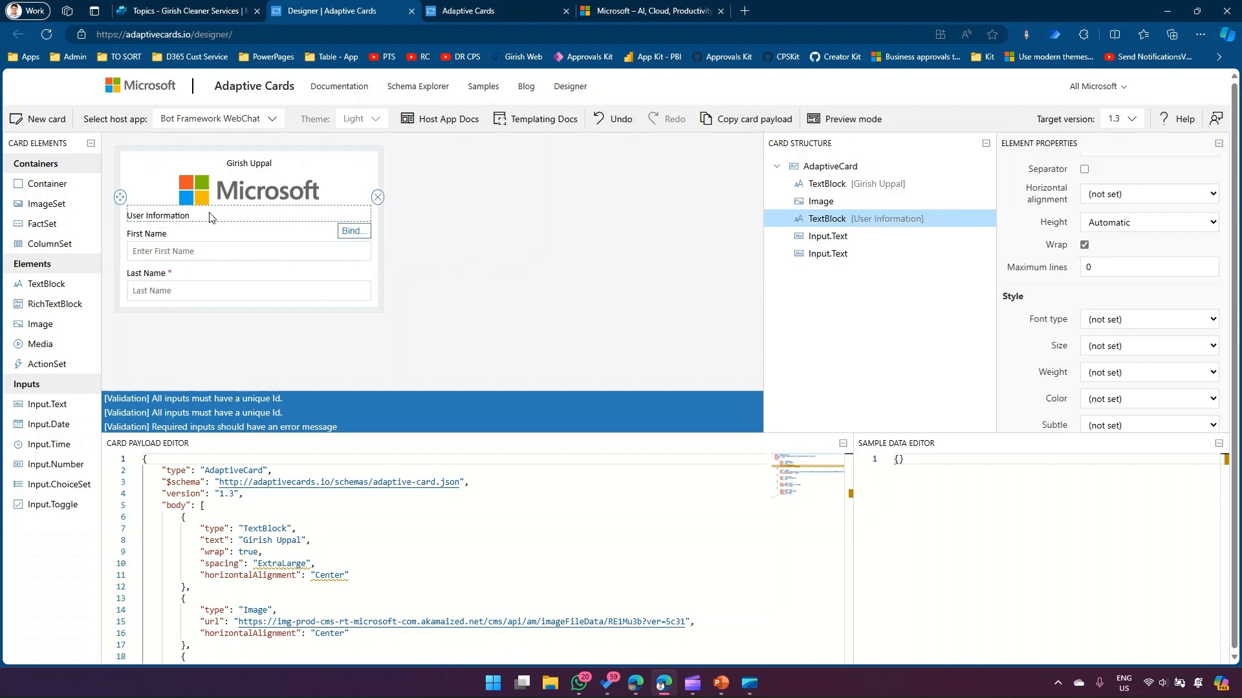
scroll(1144, 396, "down", 1)
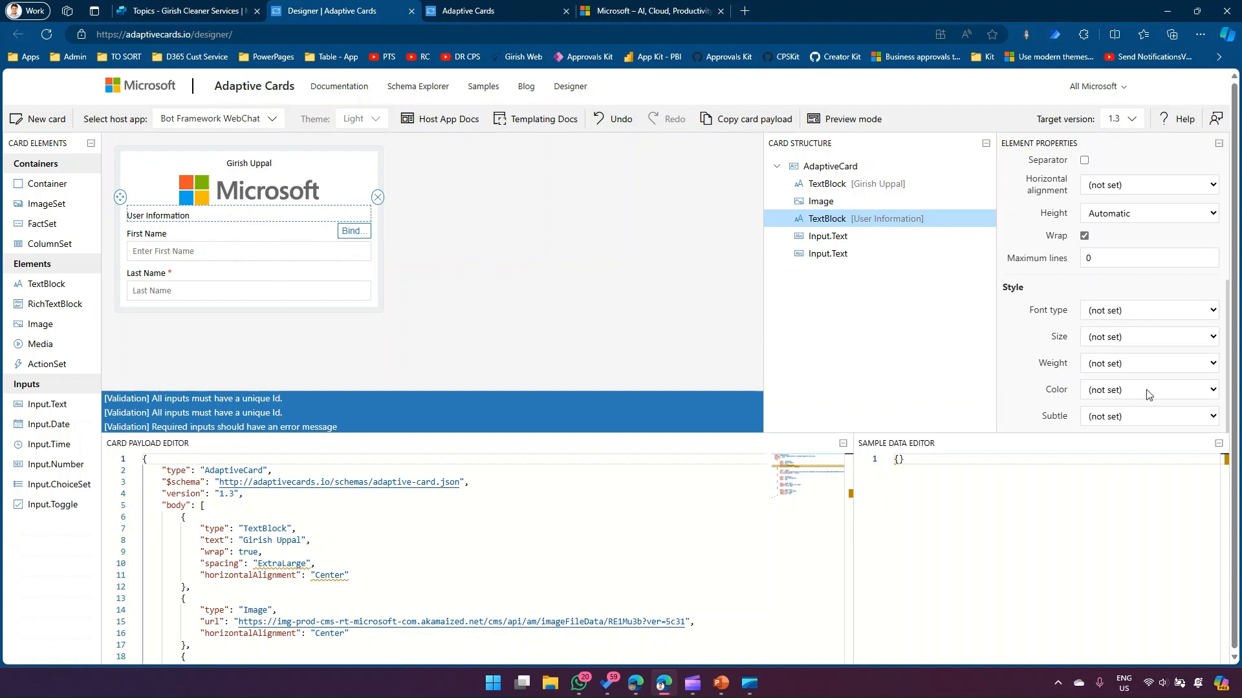
left_click(1147, 391)
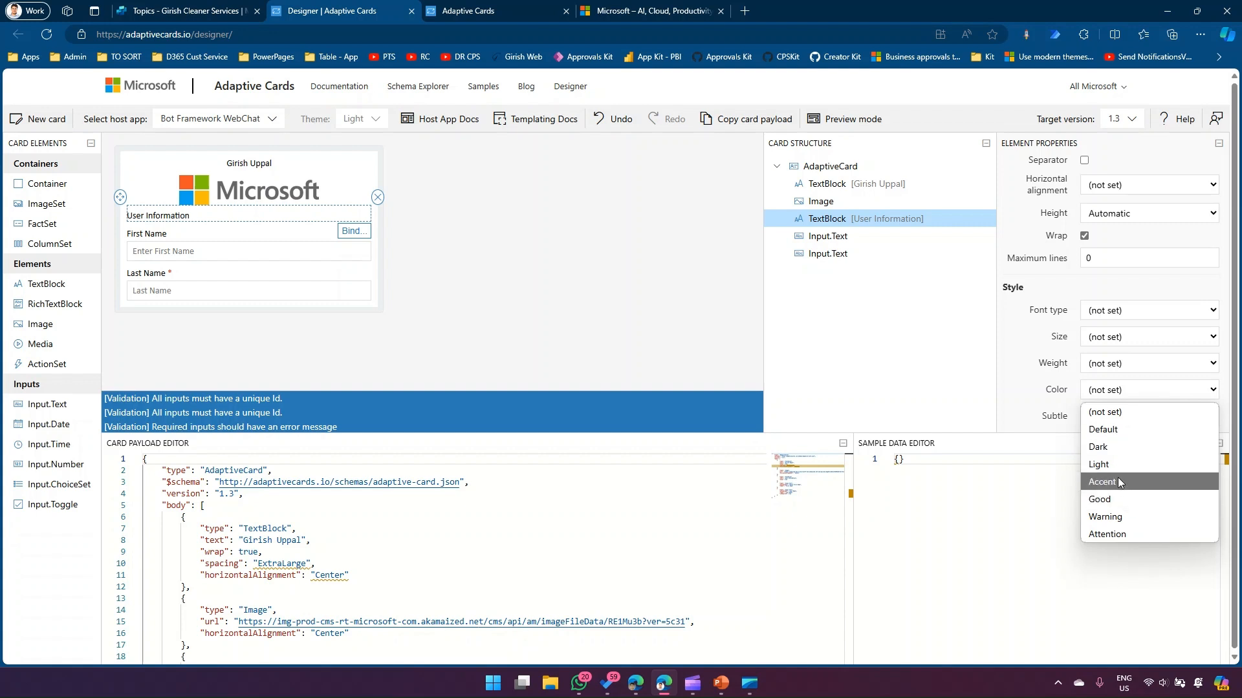
left_click(1119, 516)
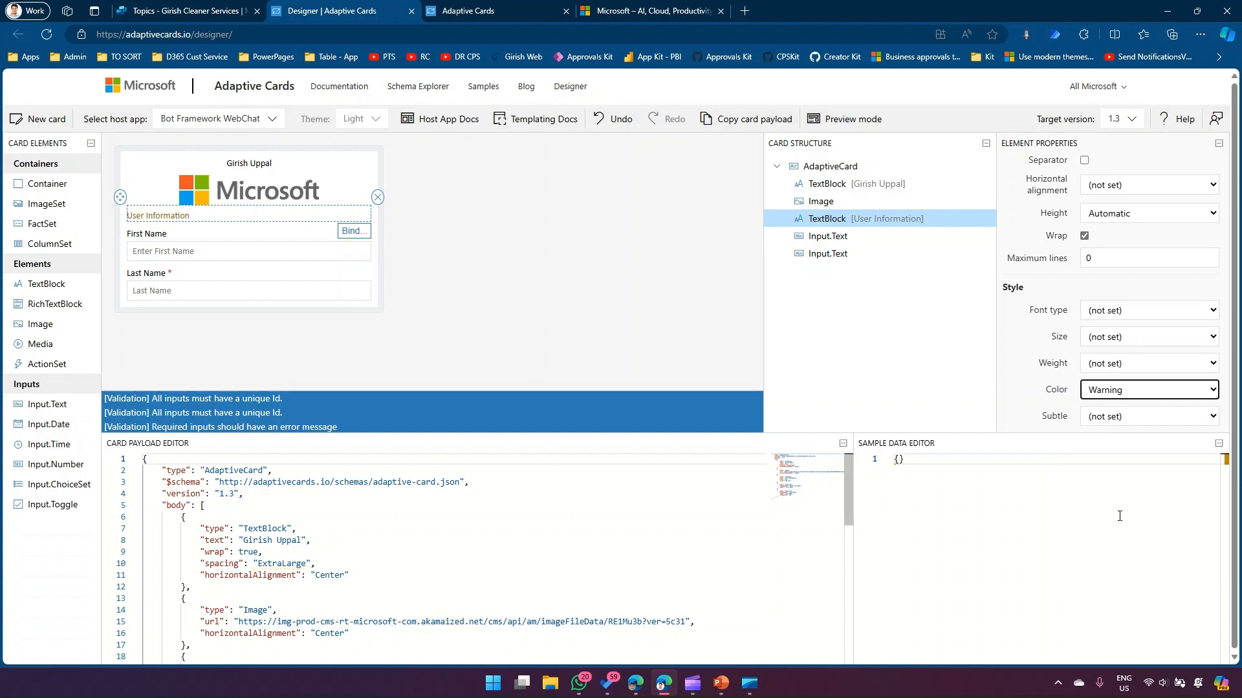
left_click(1146, 390)
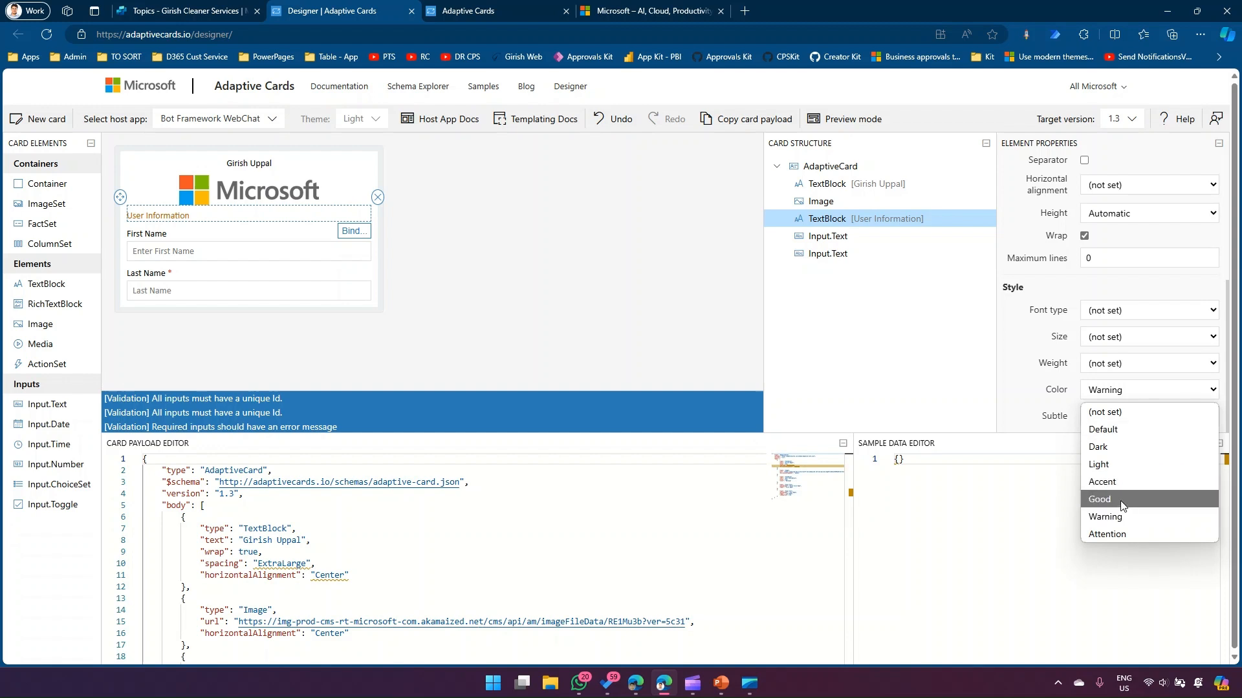
left_click(1120, 500)
left_click(1111, 394)
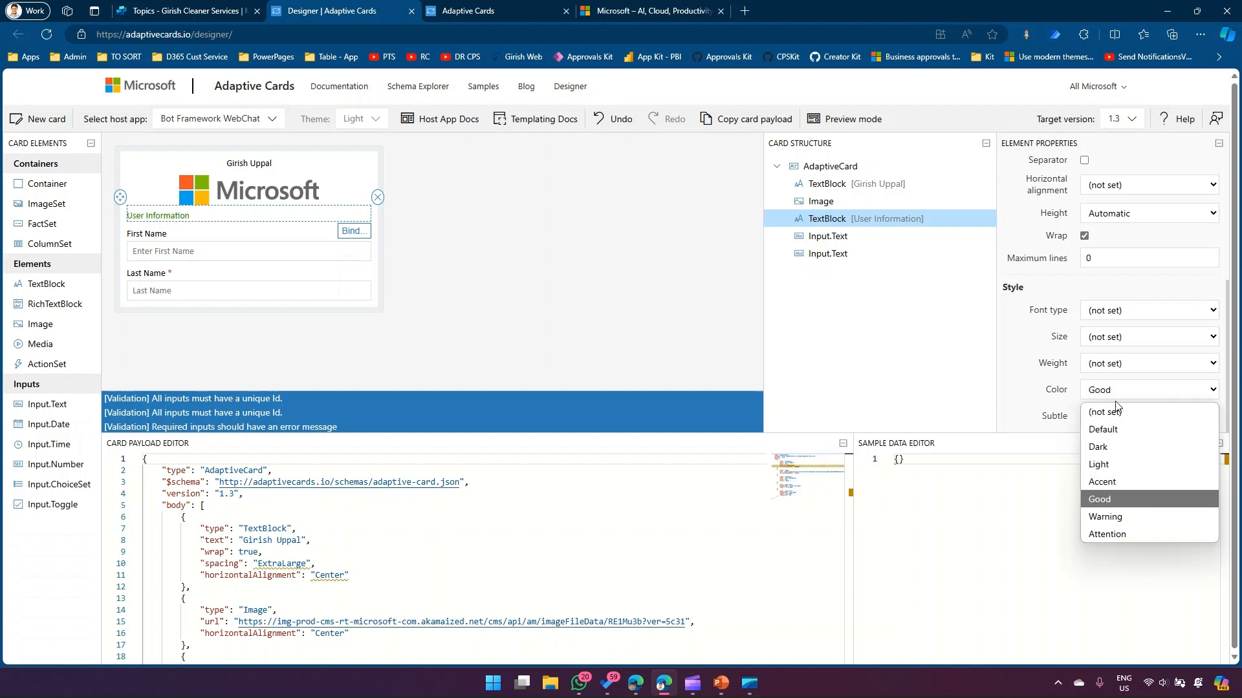
left_click(1114, 529)
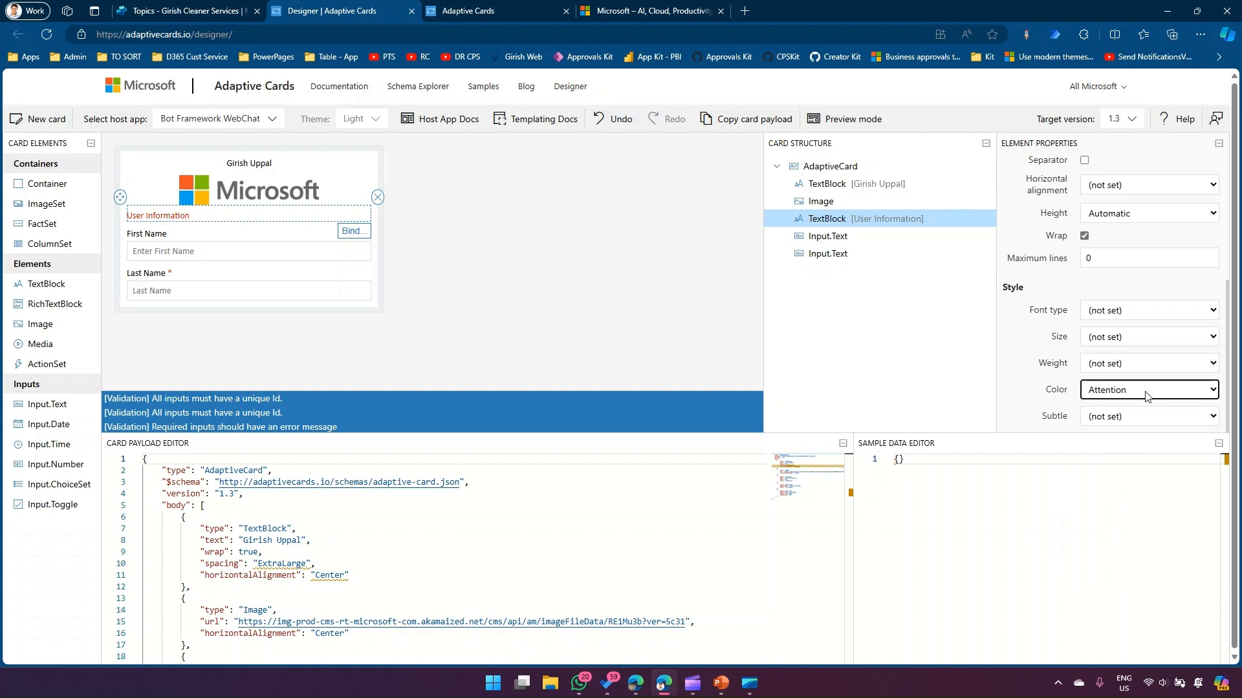
left_click(1148, 392)
left_click(1123, 501)
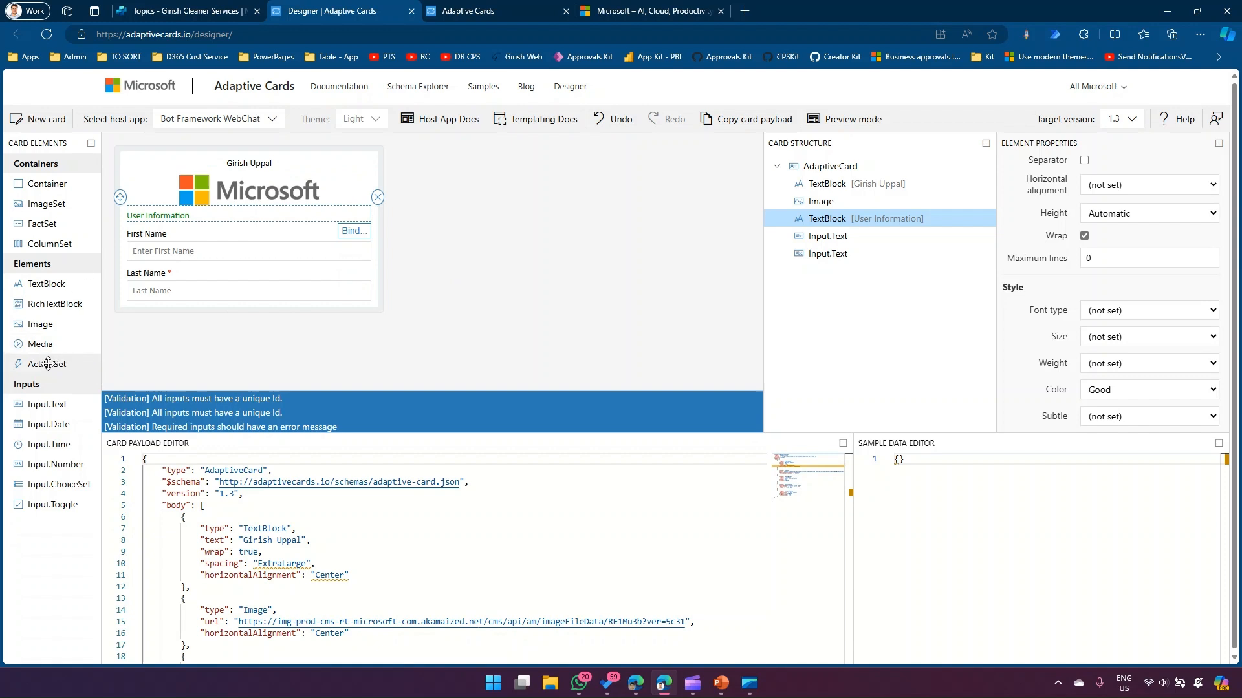
Add an ActionSet below the Last Name input containing an Action.Submit titled "Submit".
left_click_drag(48, 363, 152, 307)
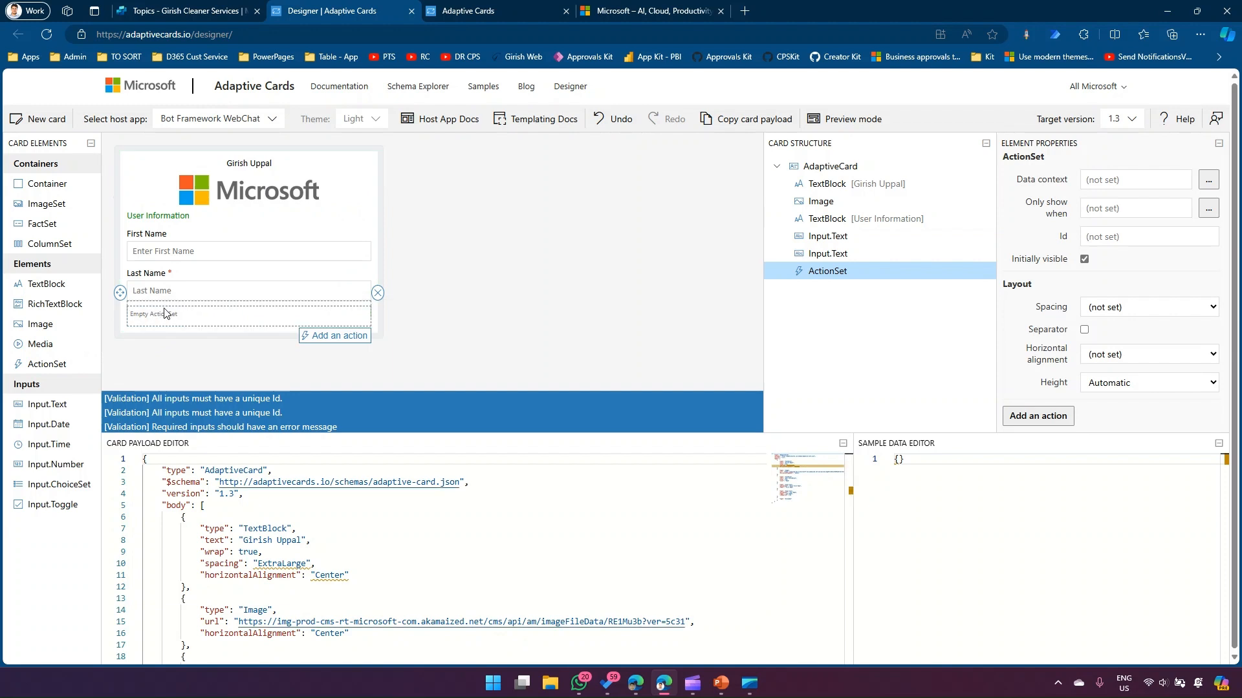
left_click(323, 337)
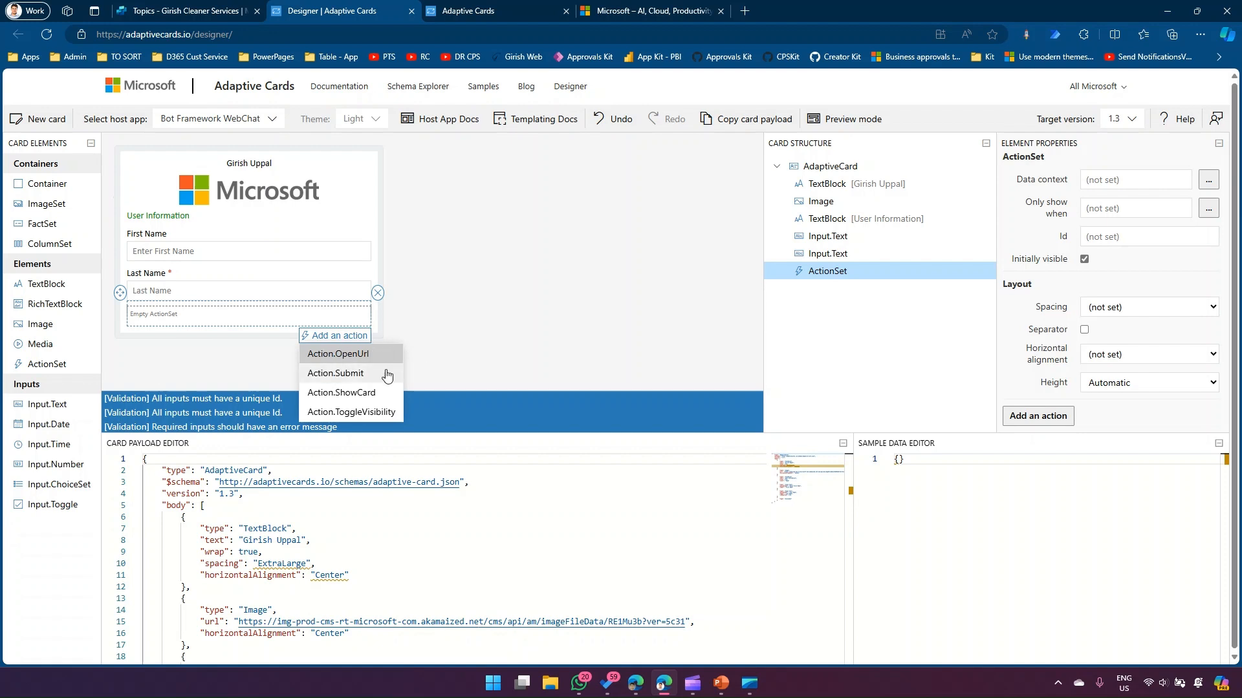
left_click(348, 375)
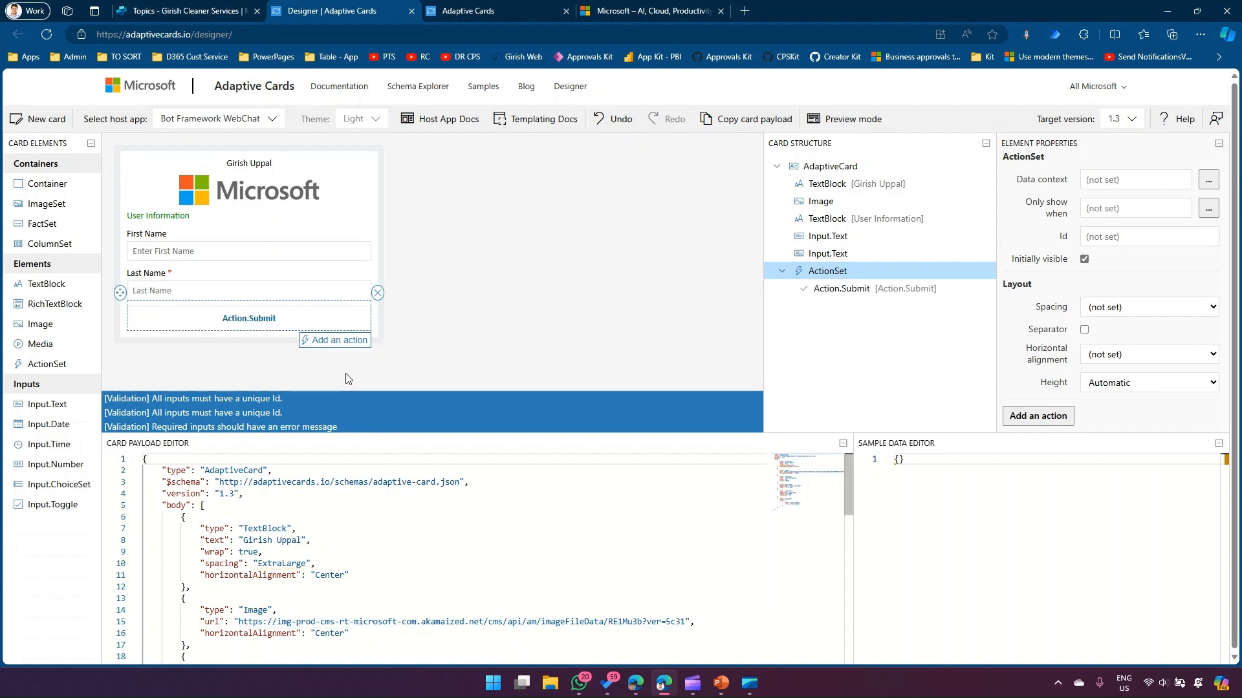
left_click(333, 322)
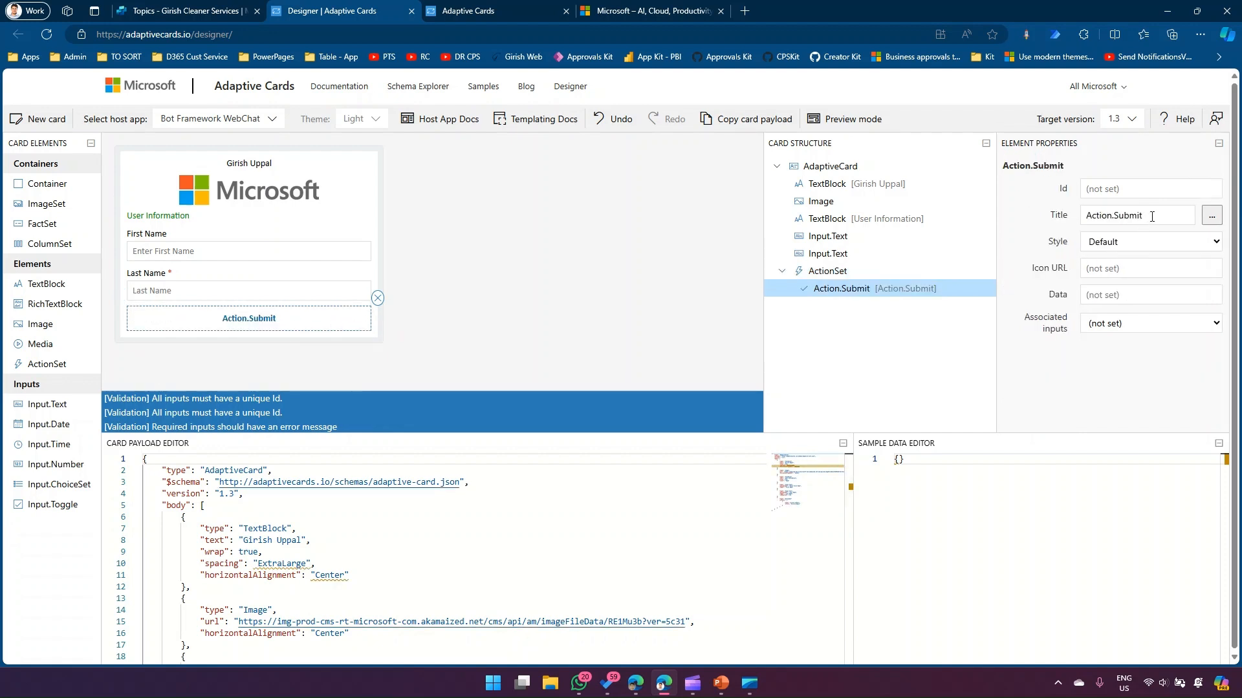
left_click_drag(1152, 216, 1072, 222)
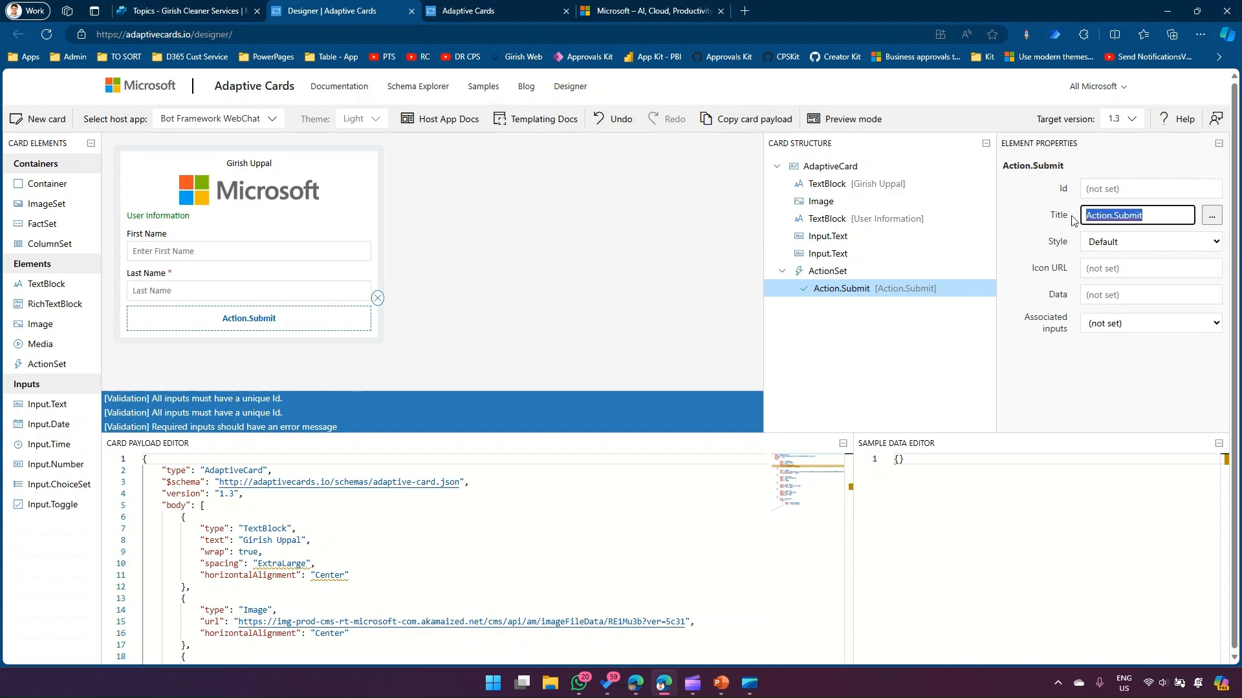
type("Submit")
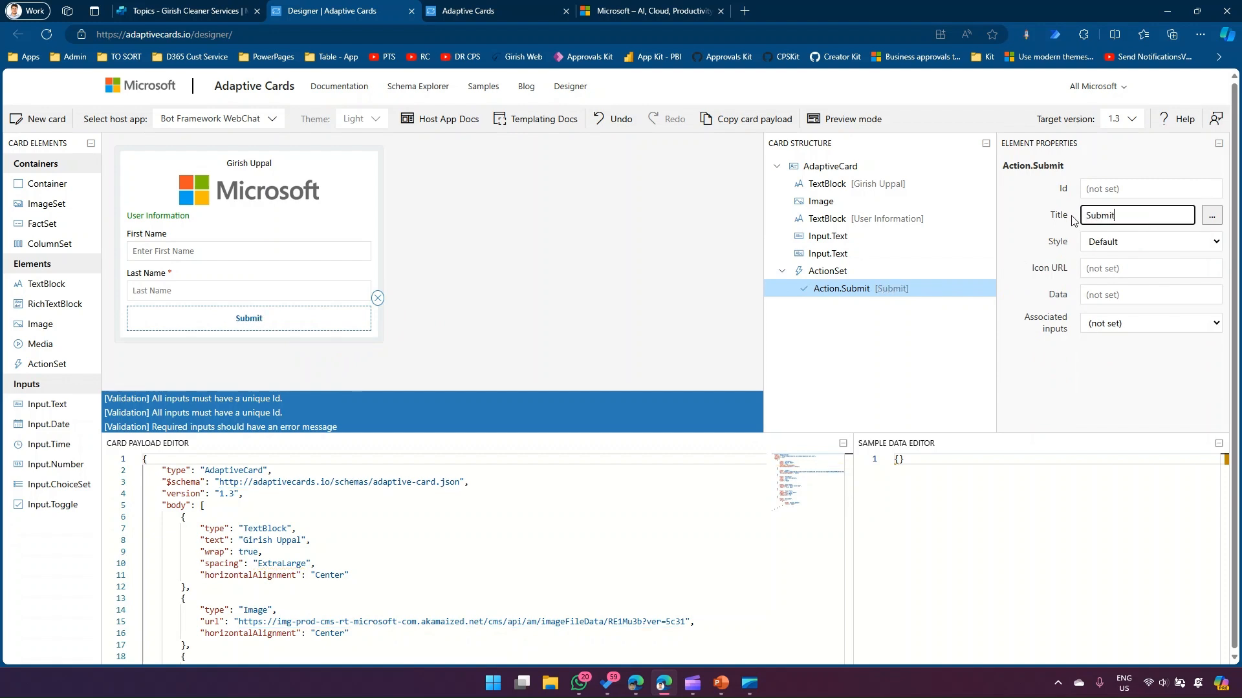
Compare the Positive and Destructive styles on the Submit action and settle on Positive.
left_click(1161, 242)
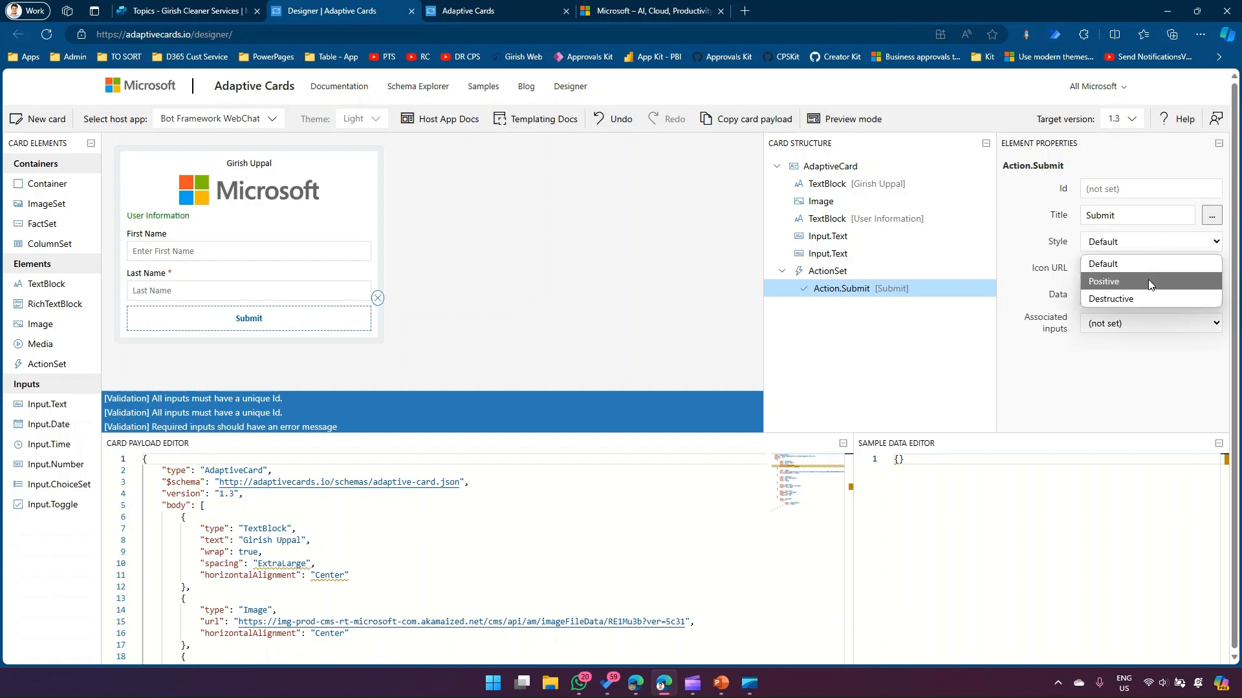
left_click(1147, 282)
left_click(1146, 242)
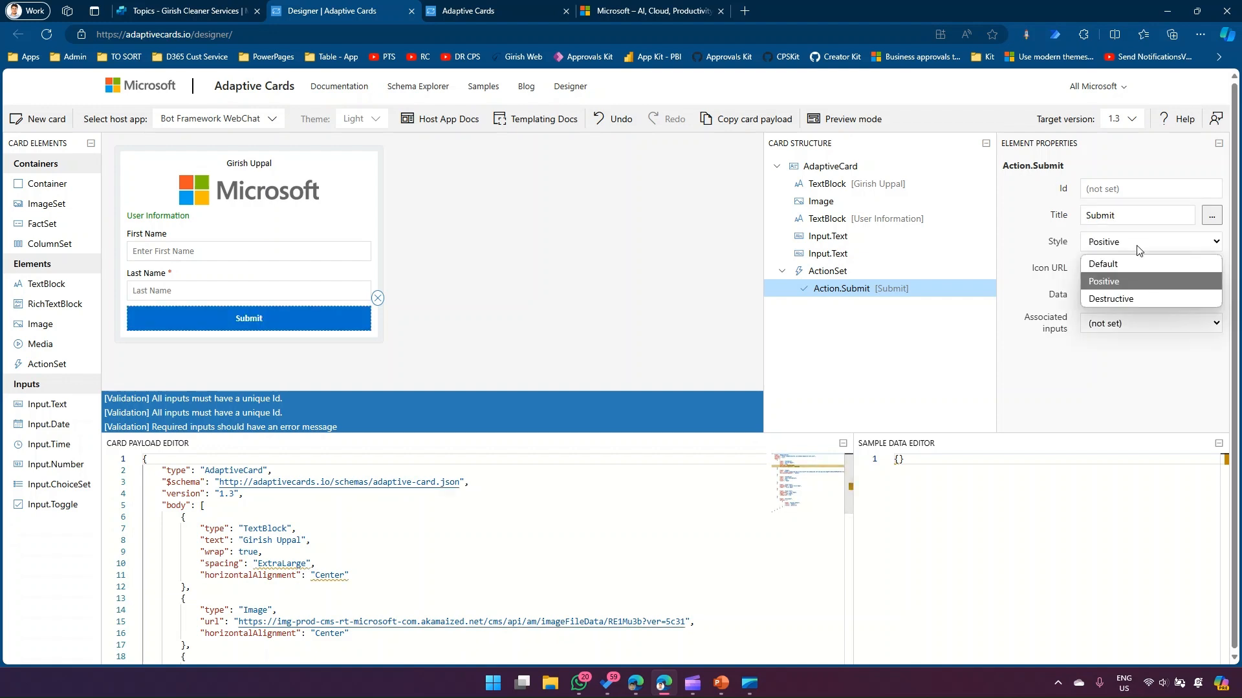
left_click(1132, 304)
left_click(1133, 242)
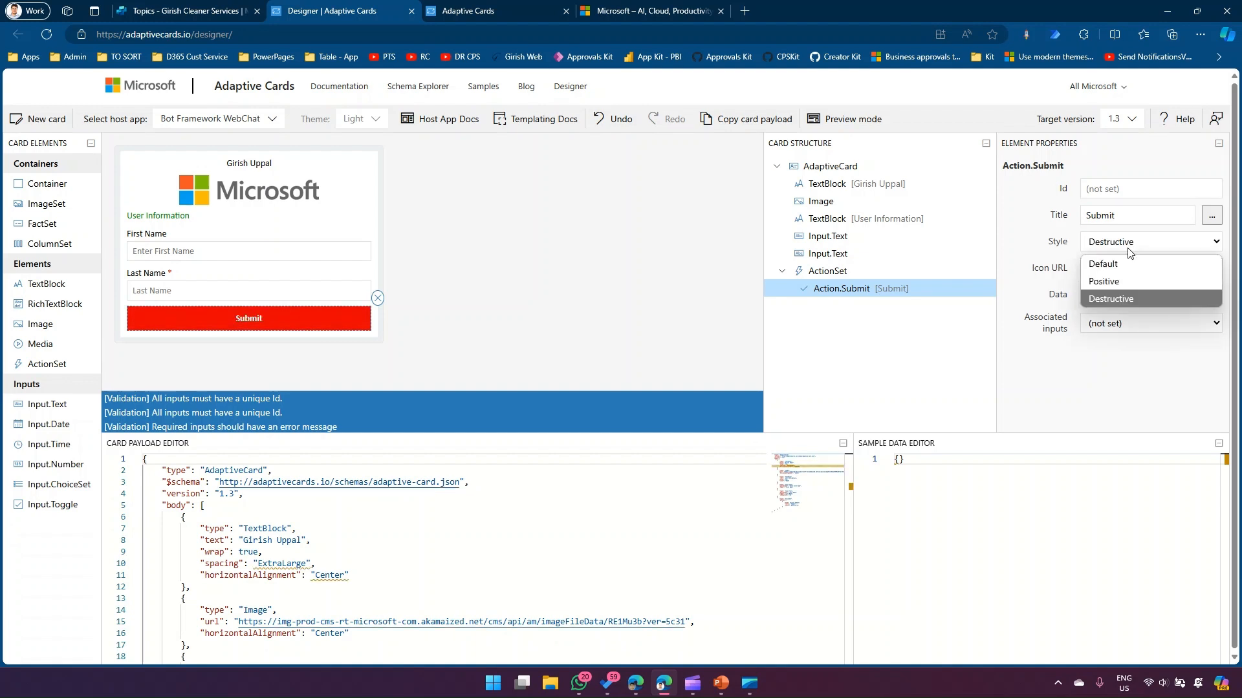
left_click(1118, 279)
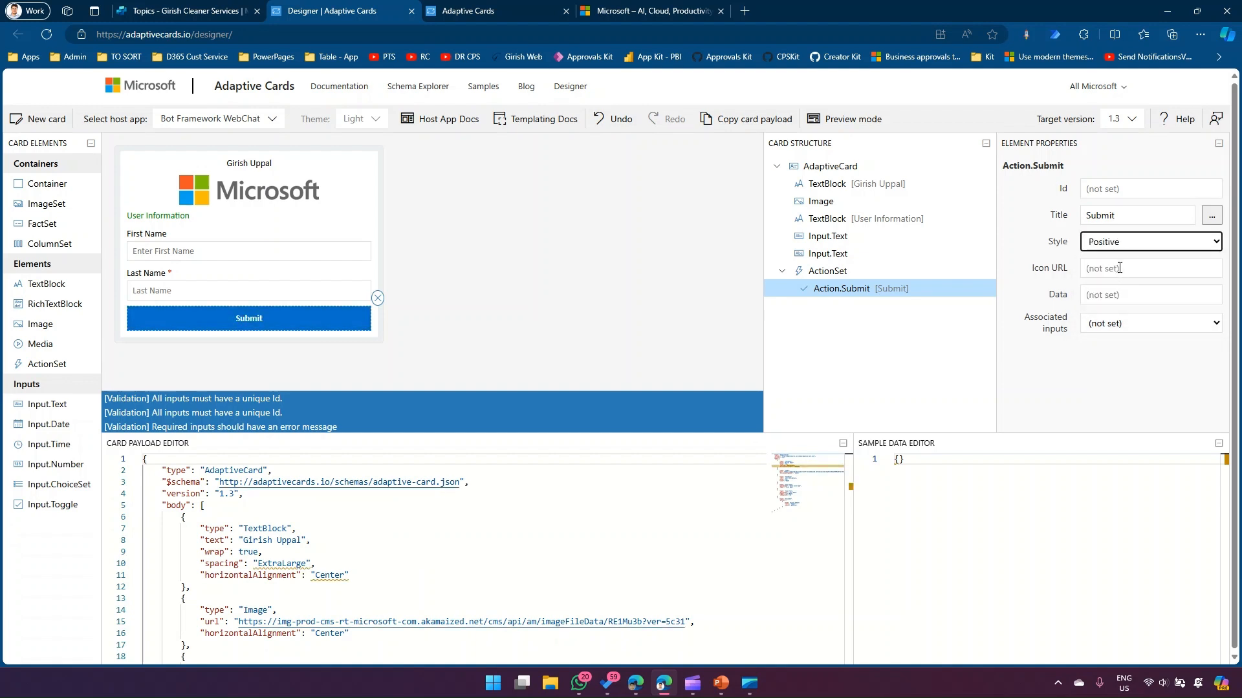
left_click(1120, 268)
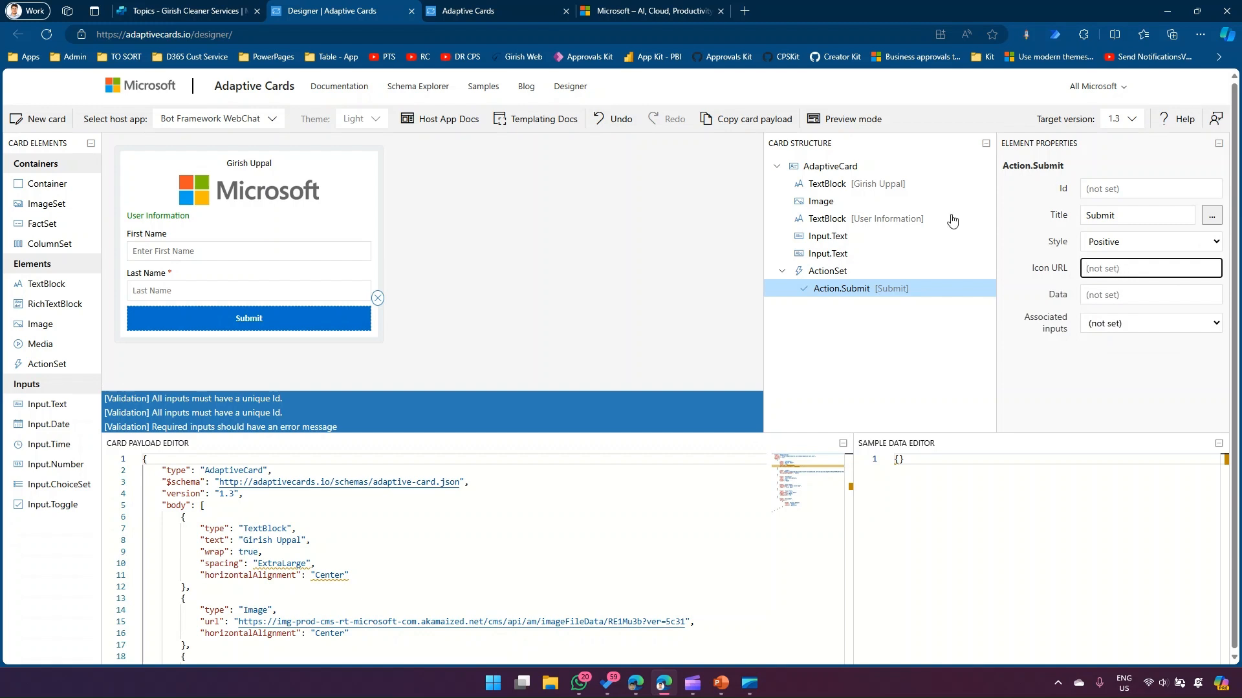
left_click(744, 11)
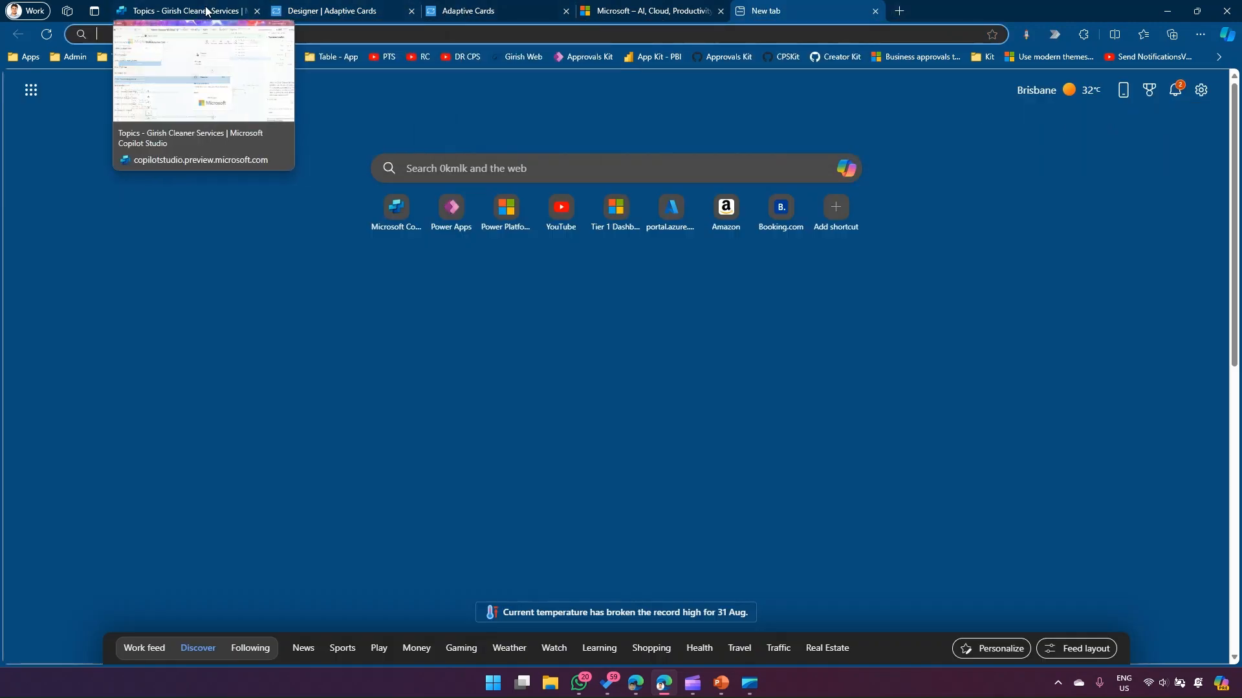
left_click(311, 11)
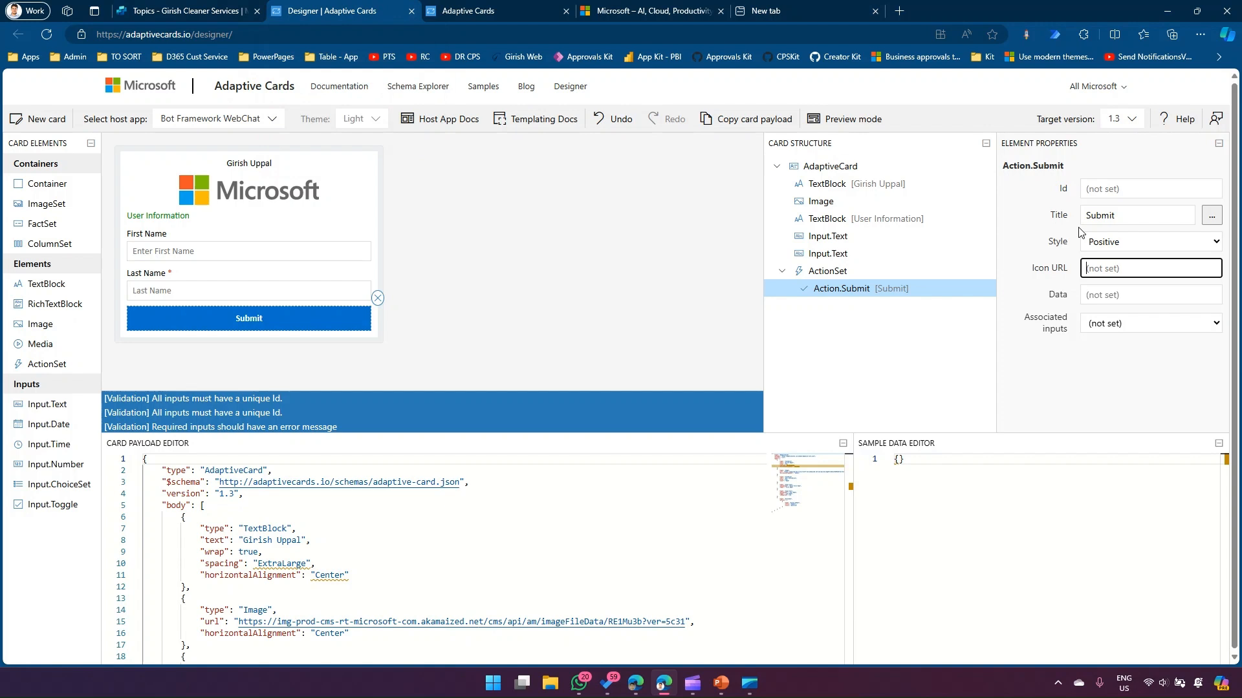
key("super+v")
scroll(1142, 449, "down", 5)
scroll(1142, 466, "down", 1)
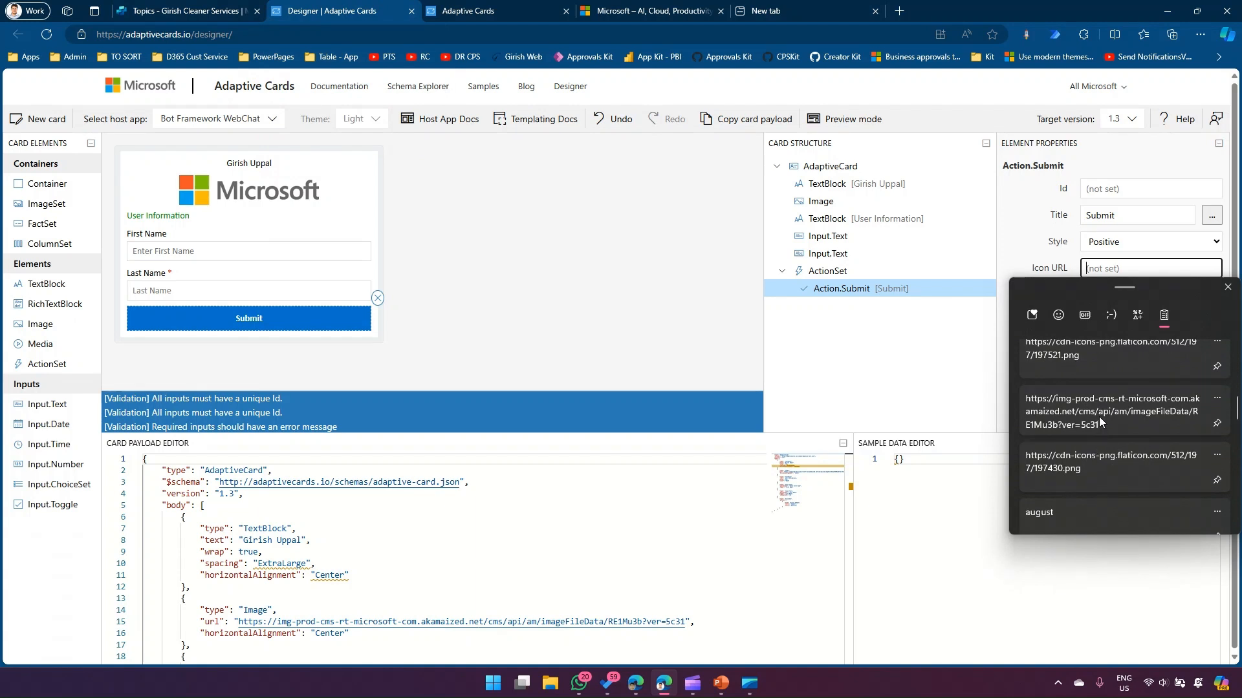
scroll(1112, 446, "down", 5)
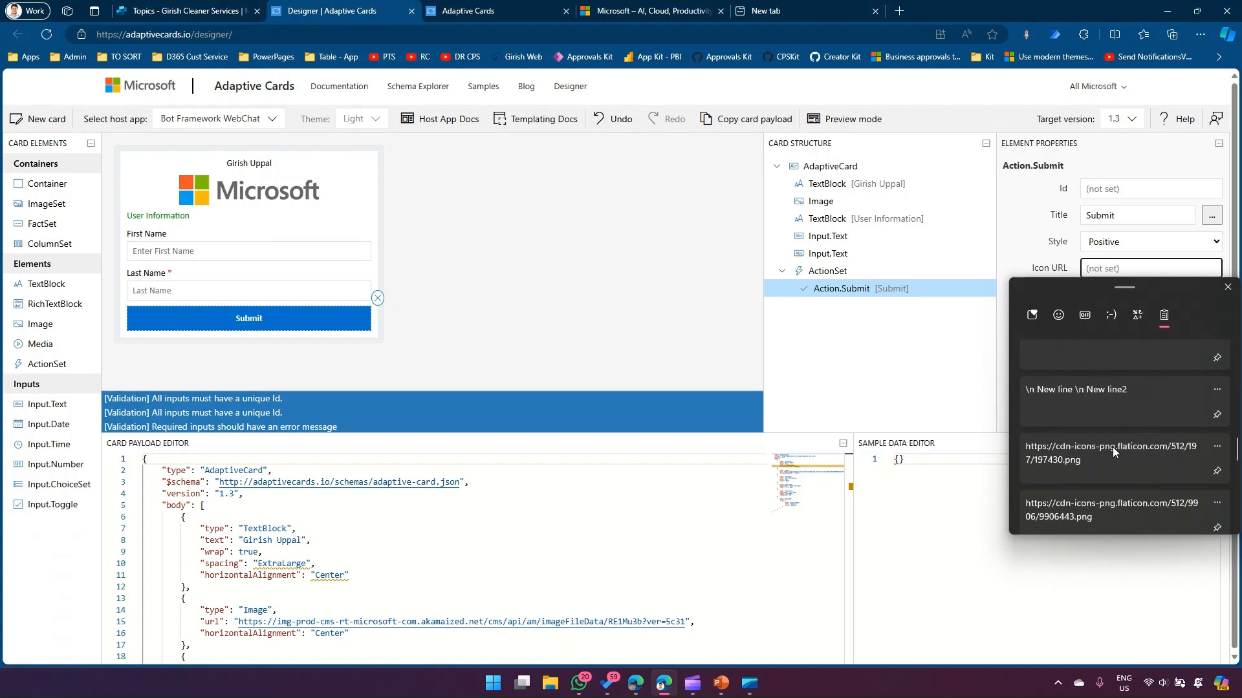
left_click(1112, 457)
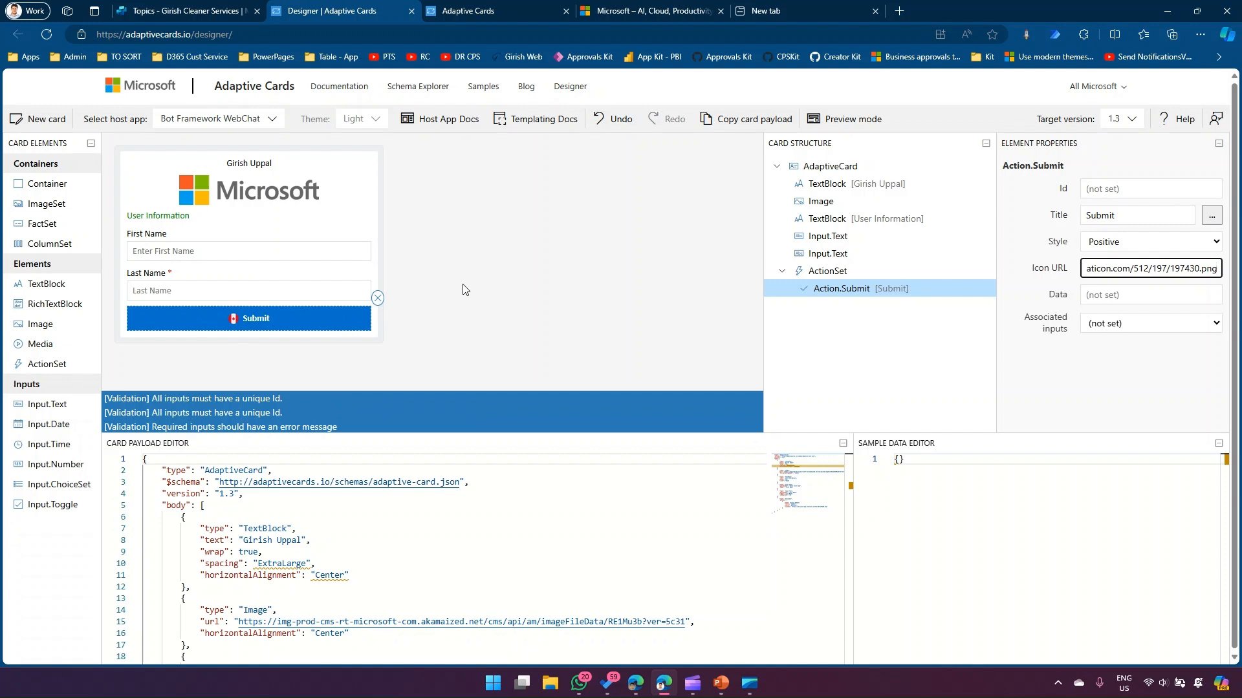
left_click(507, 354)
Add a second ActionSet below the Submit button containing an Action.OpenUrl, titled with the owner's first name followed by "Website".
left_click_drag(42, 366, 168, 344)
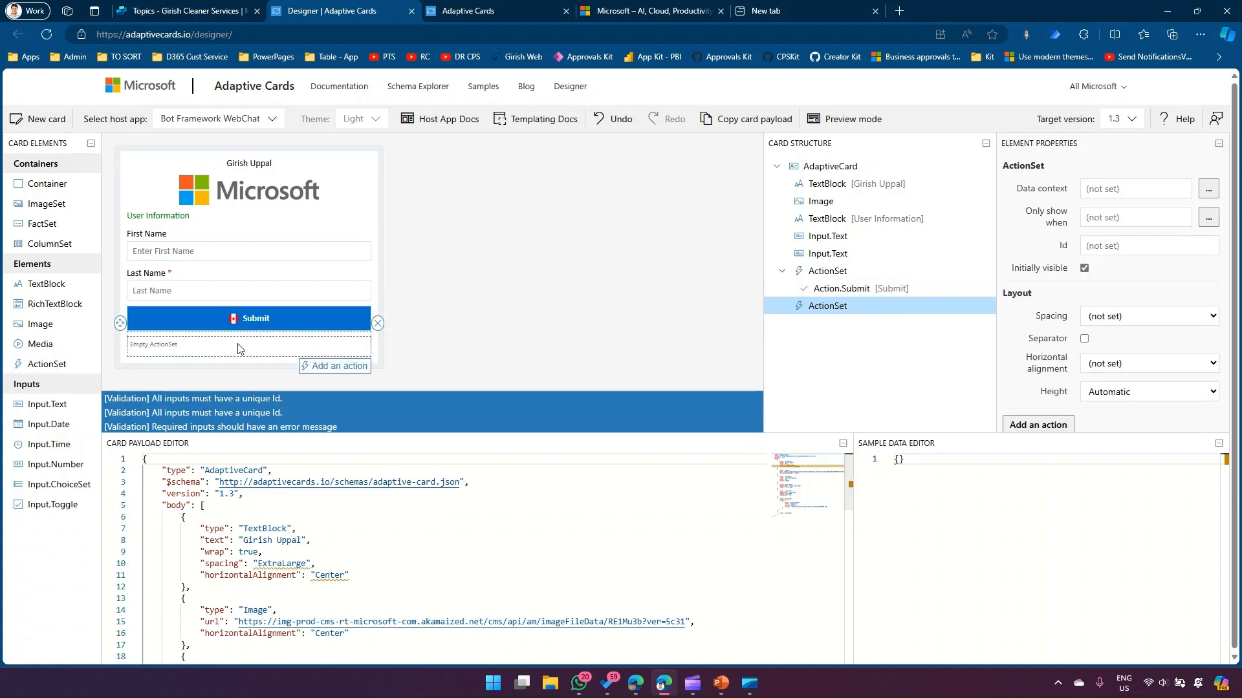
left_click(352, 366)
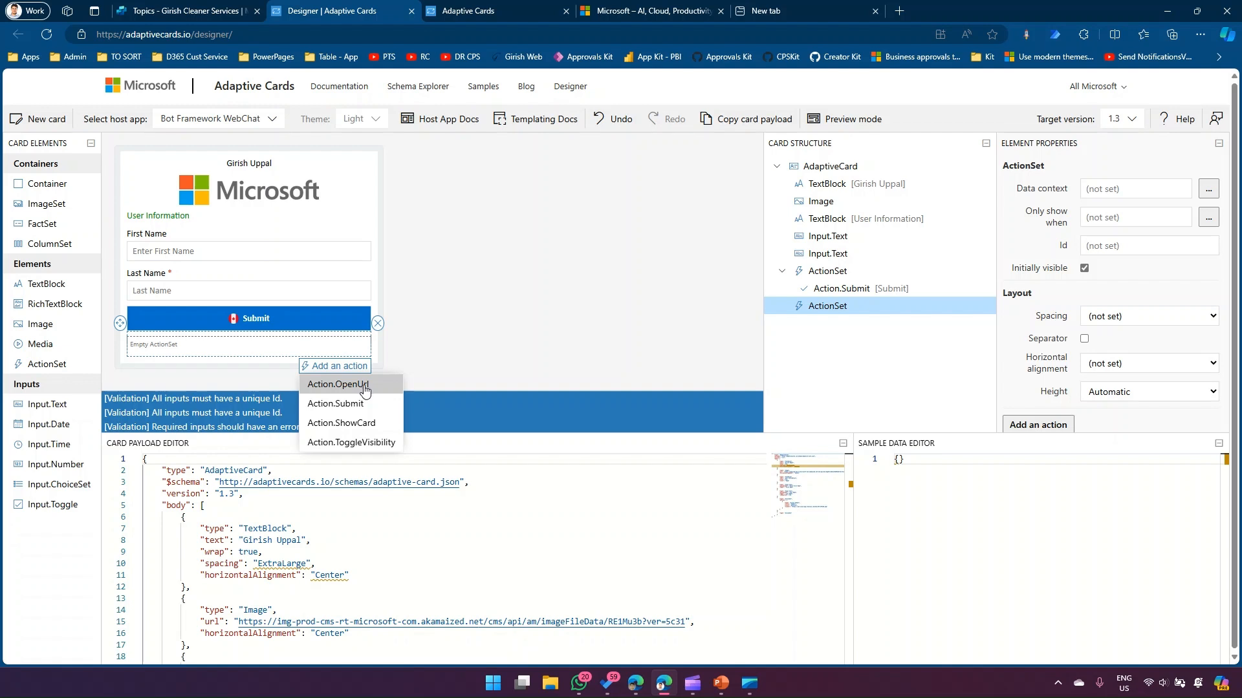
left_click(365, 392)
left_click(345, 351)
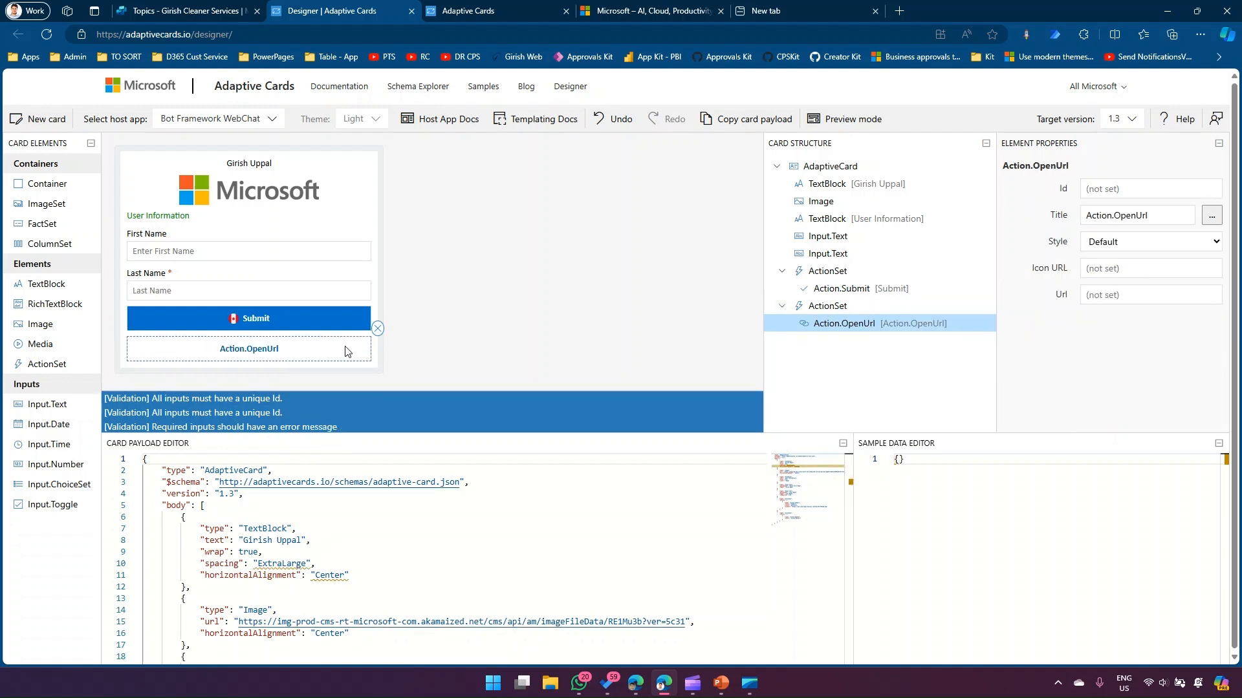
left_click_drag(1153, 215, 1055, 217)
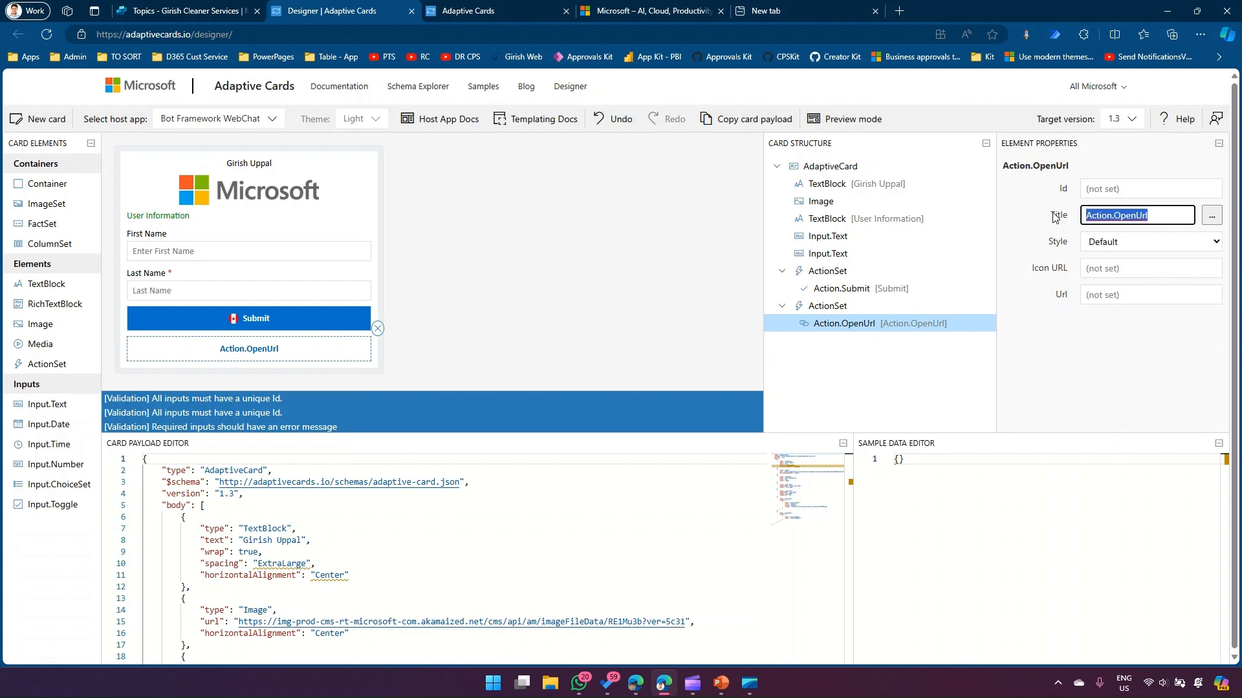
type("Girish Website")
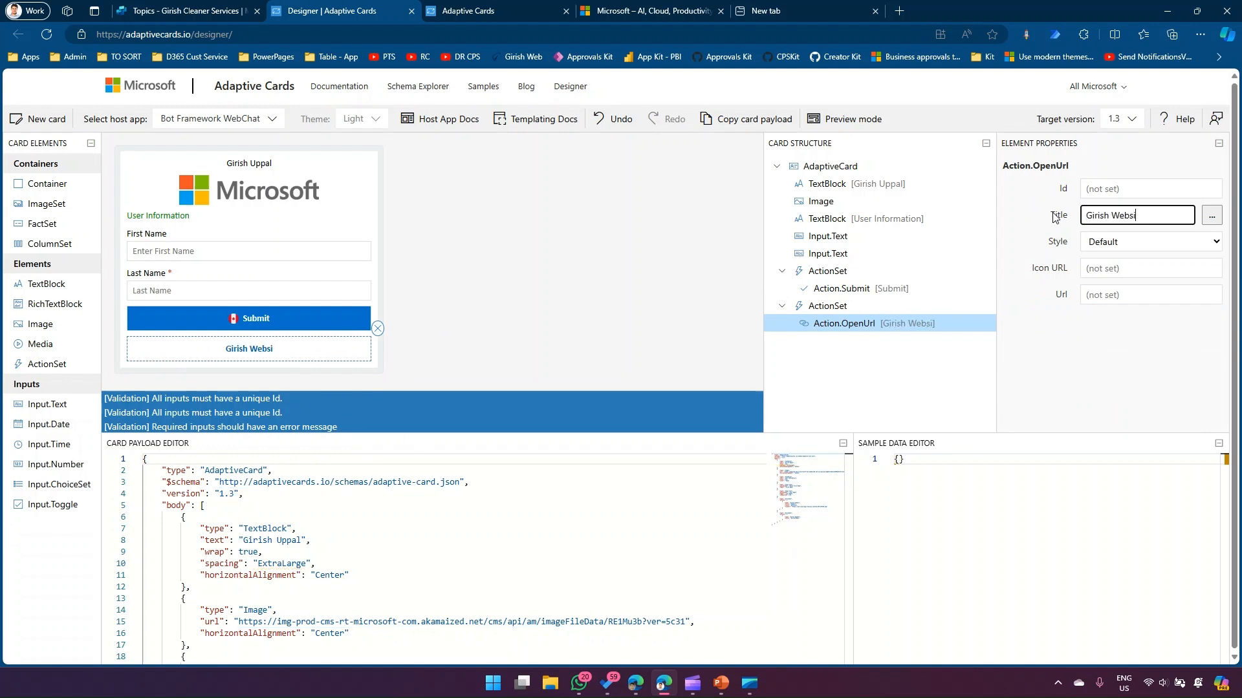
Give the Action.OpenUrl button the Destructive style and enter the owner's personal website address as its URL.
left_click(1117, 243)
left_click(1128, 295)
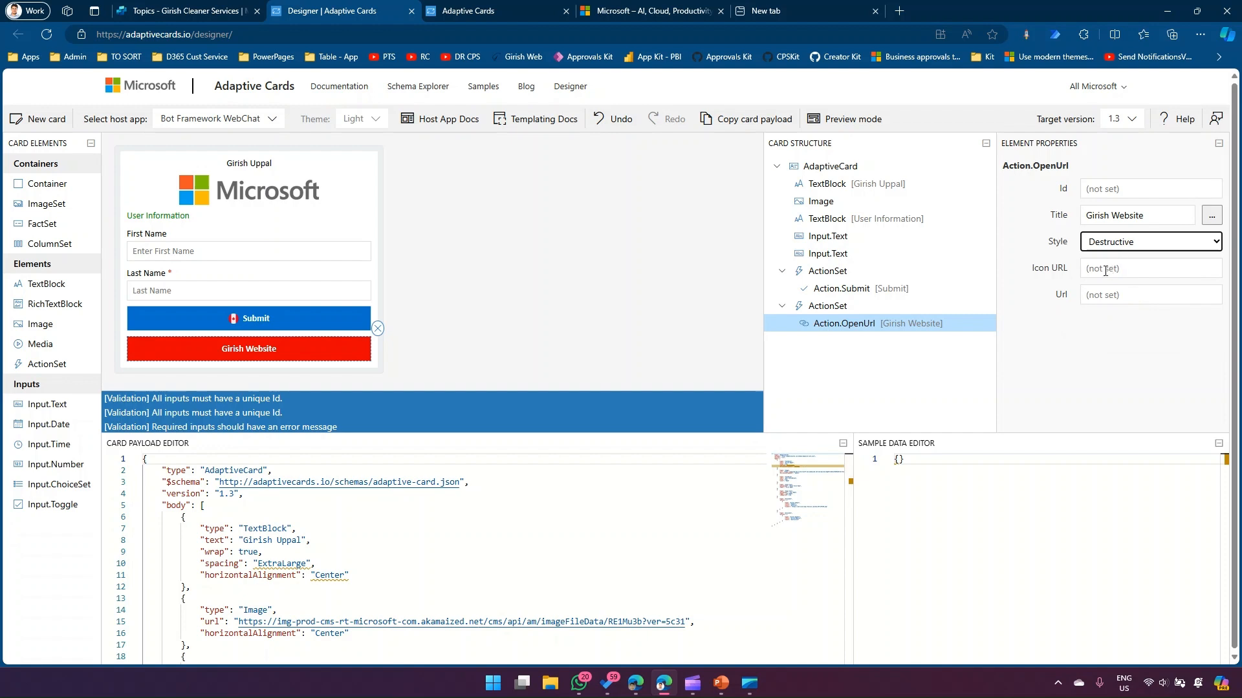
left_click(1105, 292)
type("https:/")
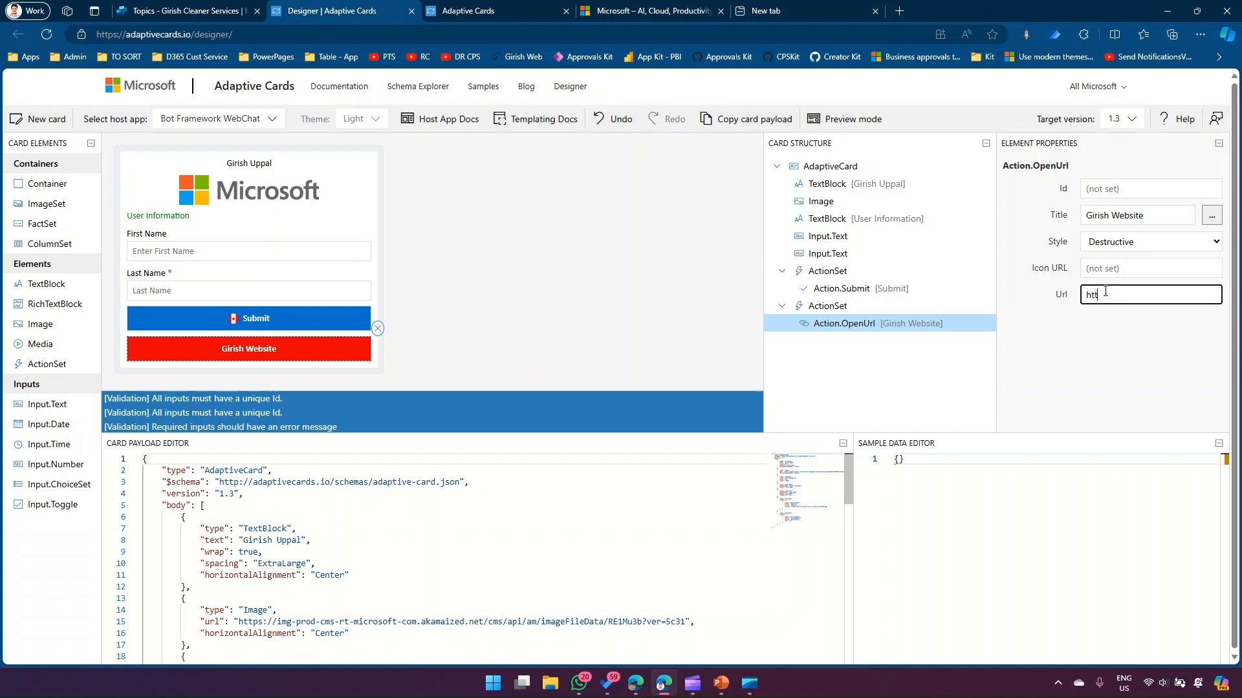
type("irishupp")
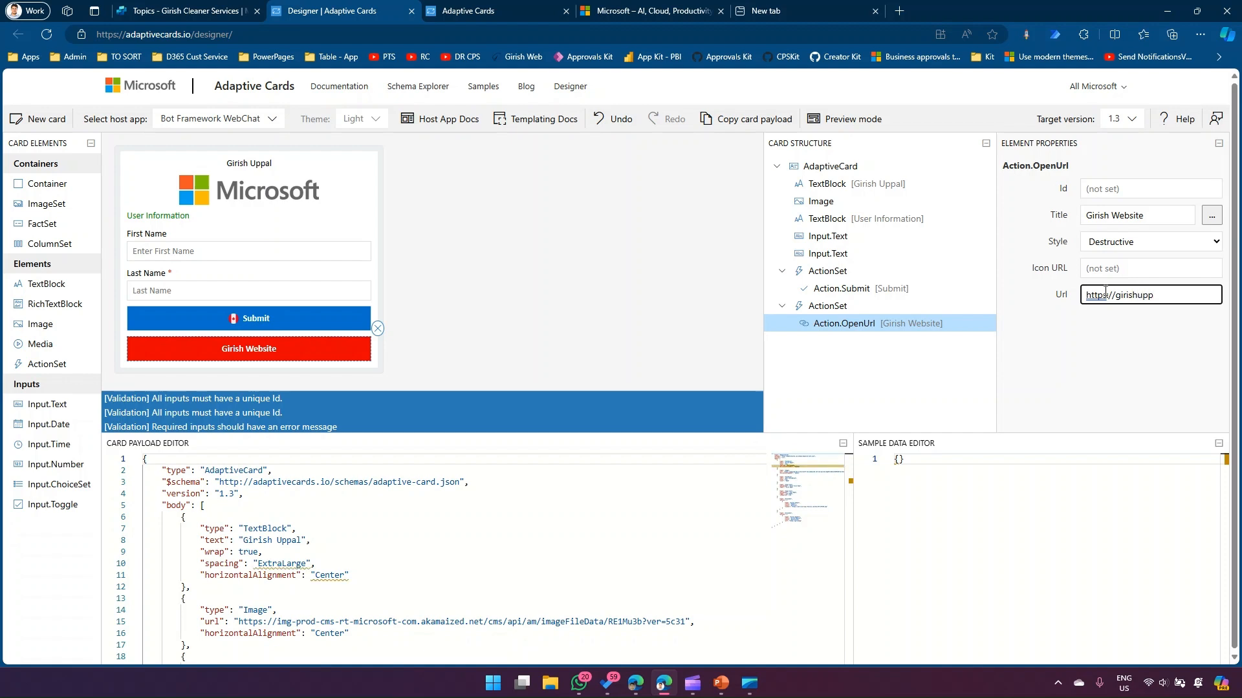
type("al.c")
left_click(1098, 323)
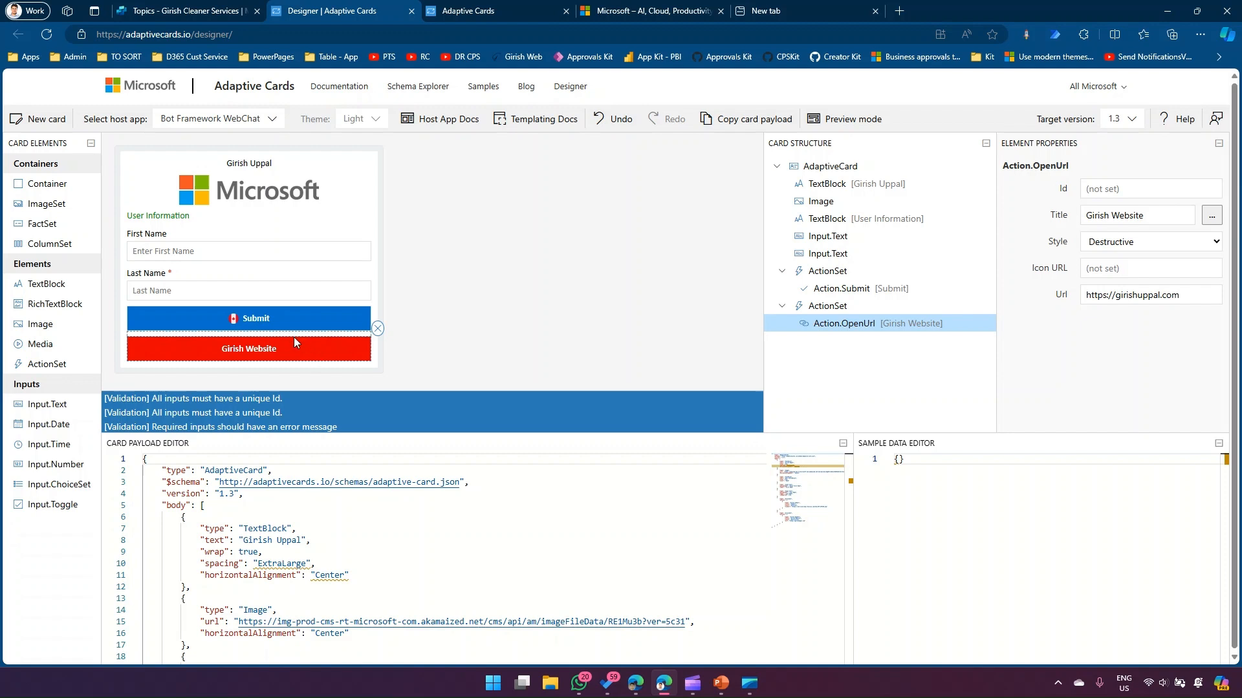
Add a third ActionSet below the website button containing an Action.Submit titled "Cancel" with the Destructive style.
left_click(61, 364)
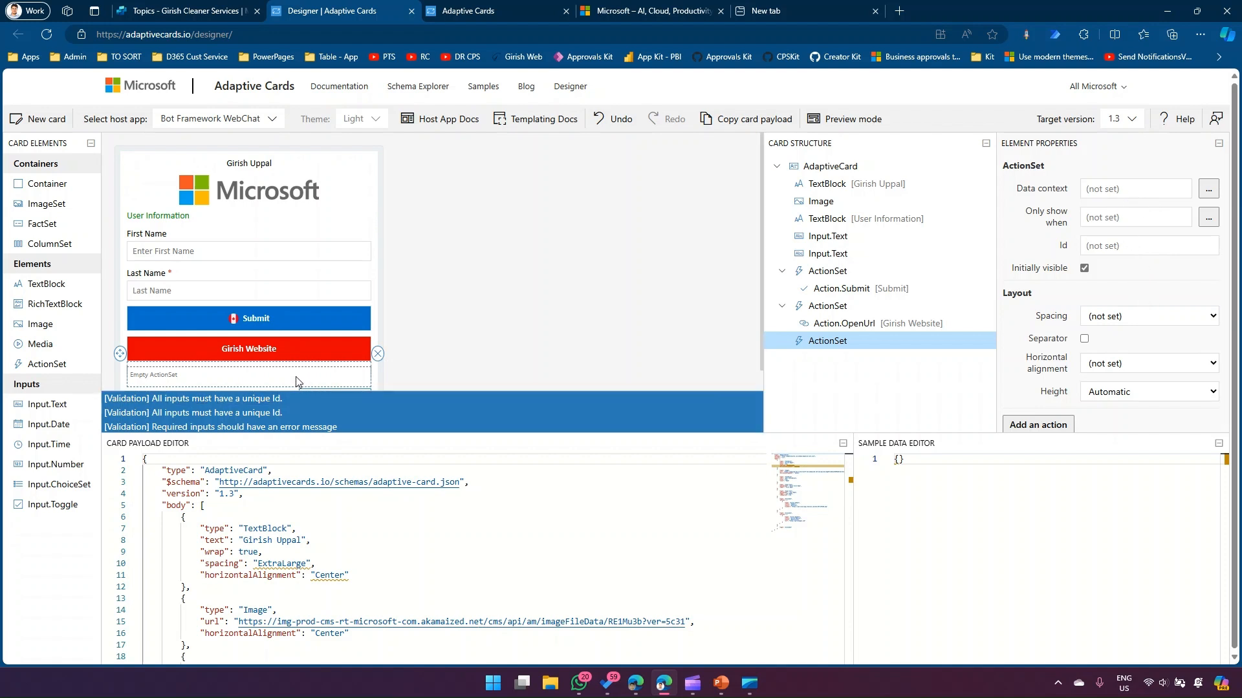
scroll(332, 387, "down", 1)
left_click(344, 379)
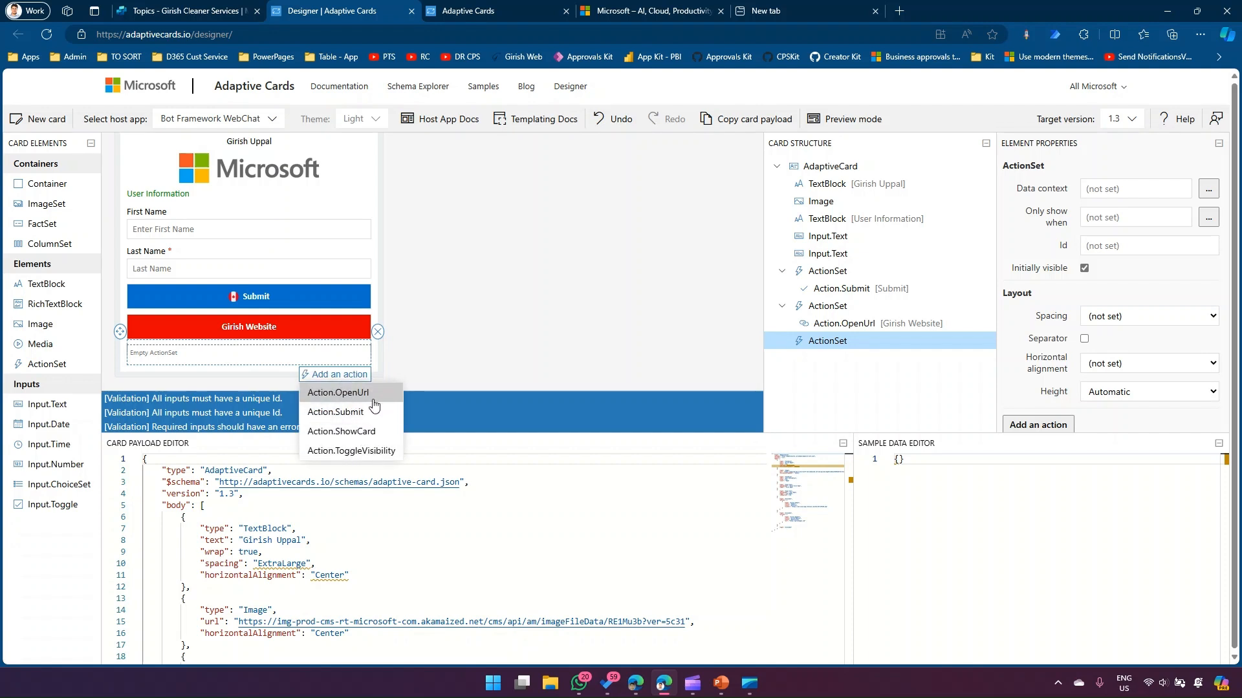
left_click(356, 412)
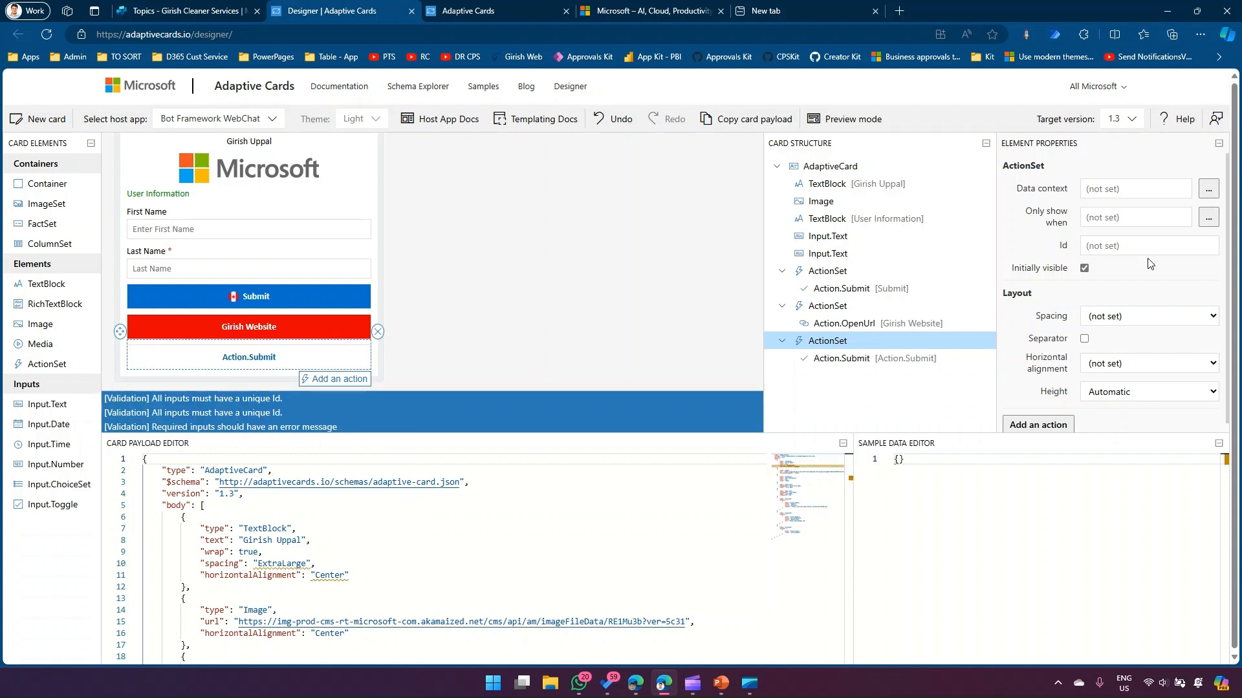
left_click(315, 357)
left_click_drag(1144, 215, 1038, 222)
type("Cancel")
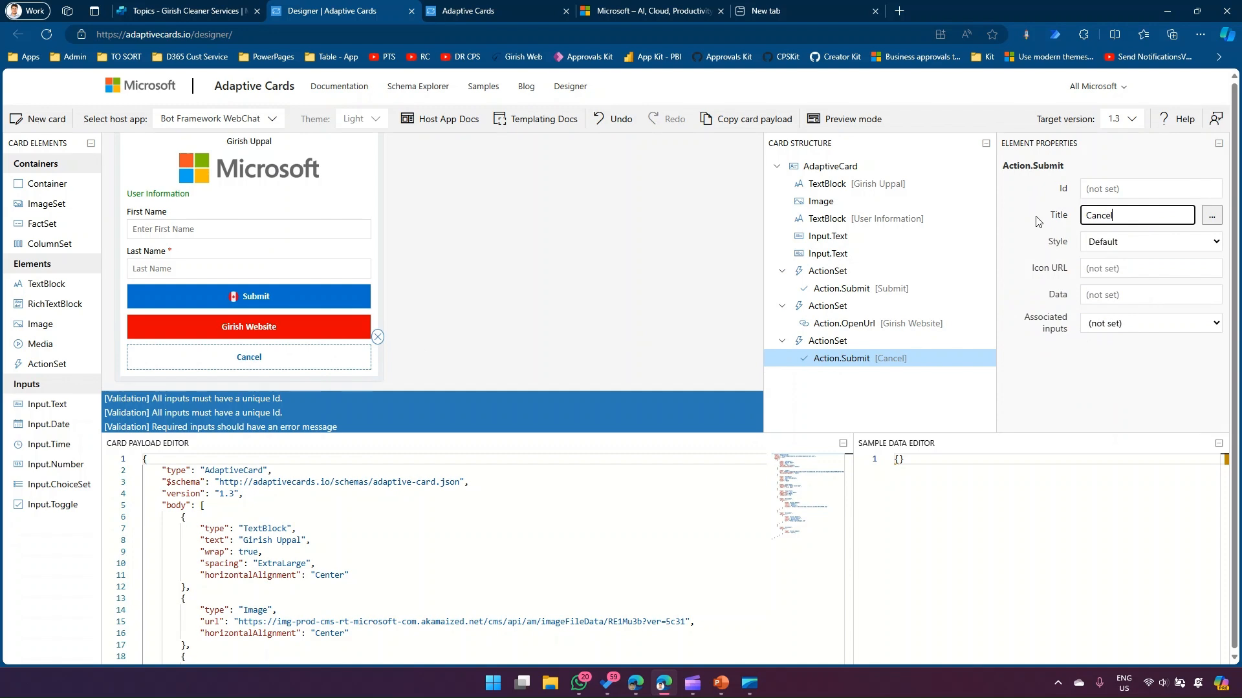
left_click(1130, 252)
left_click(1125, 294)
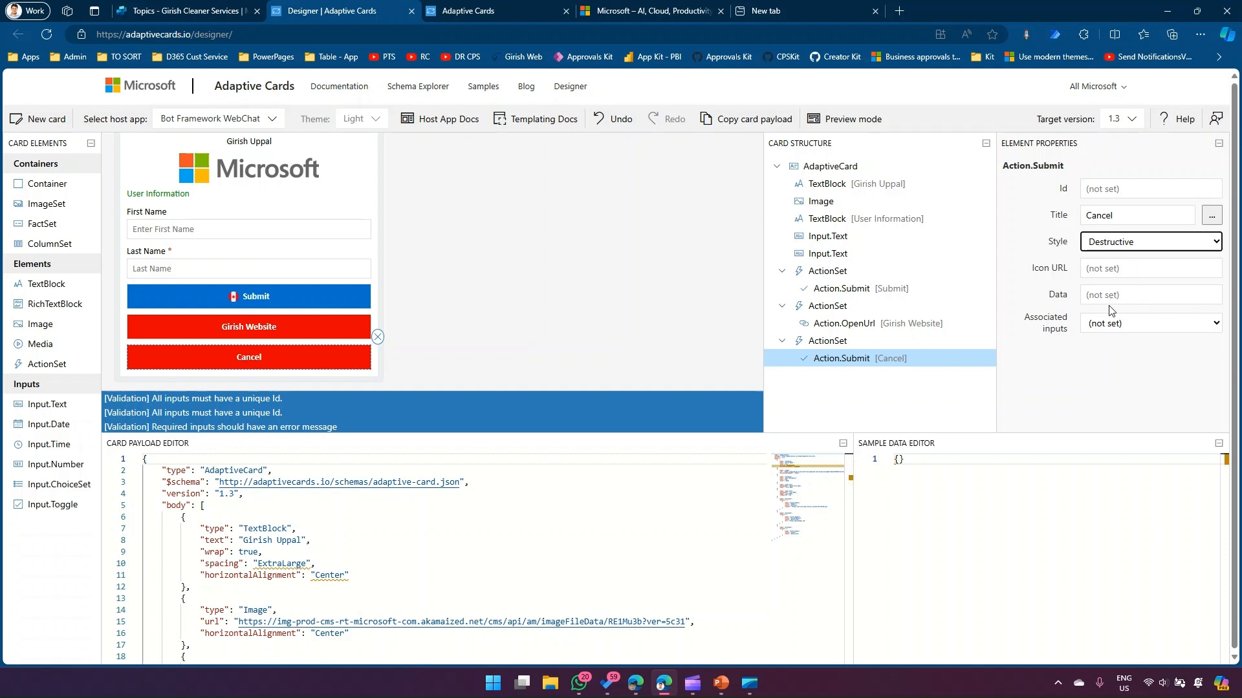
left_click(528, 299)
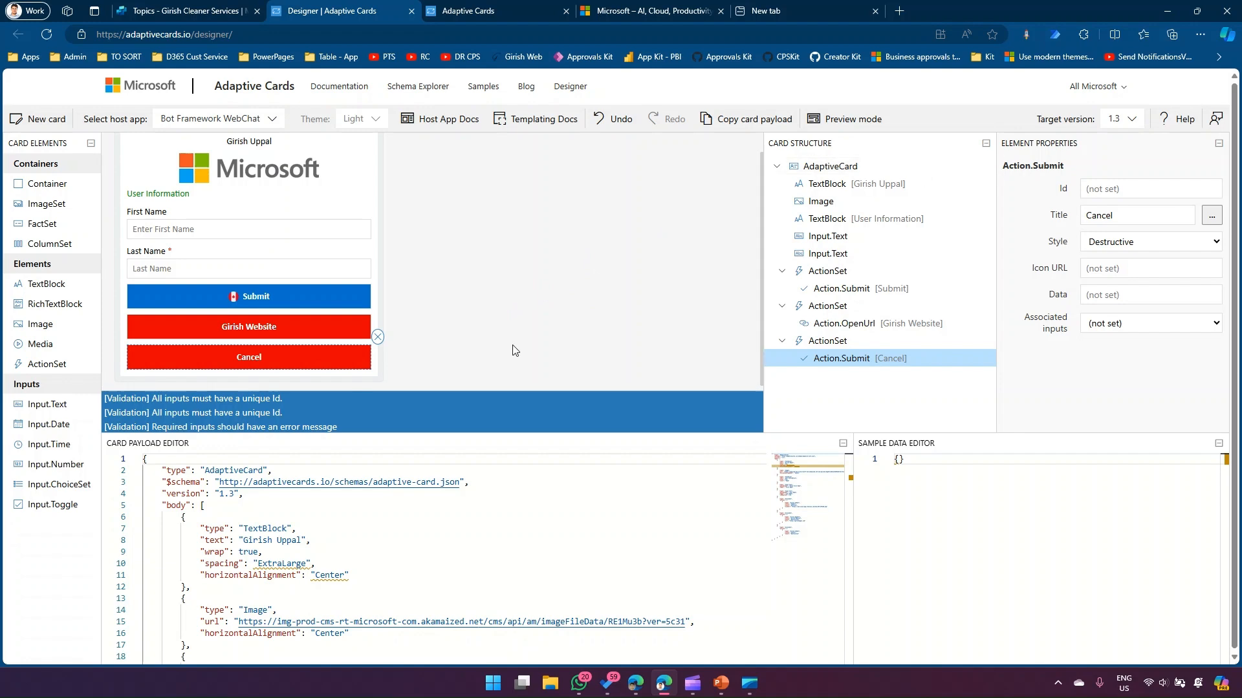
Copy the full designer payload over the adaptive card JSON in the Copilot Studio message, save the topic and inspect the card.
left_click(443, 529)
key("ctrl+a")
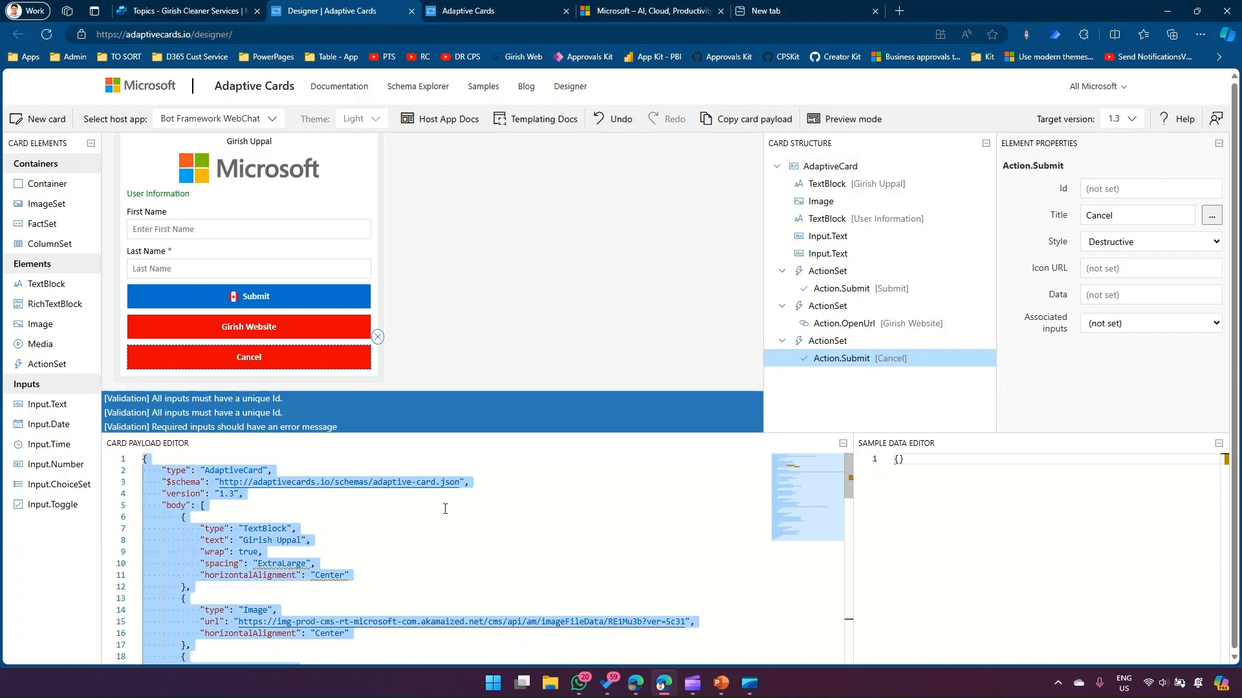
left_click(194, 11)
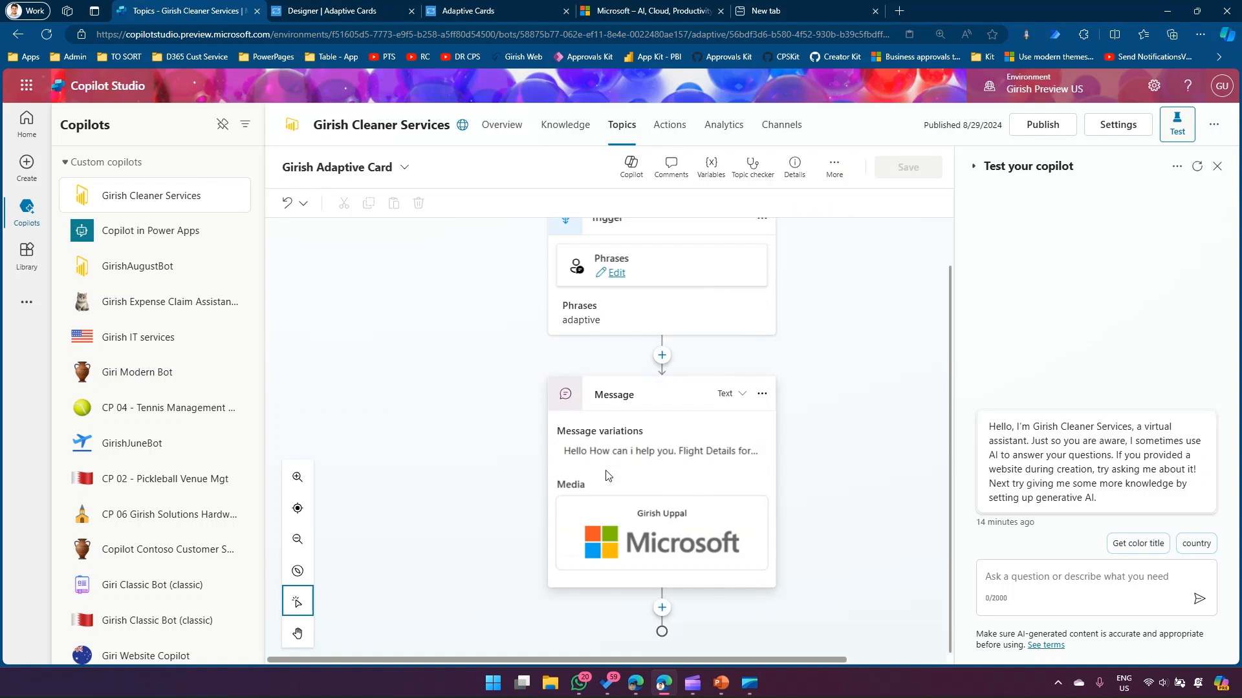
left_click(611, 517)
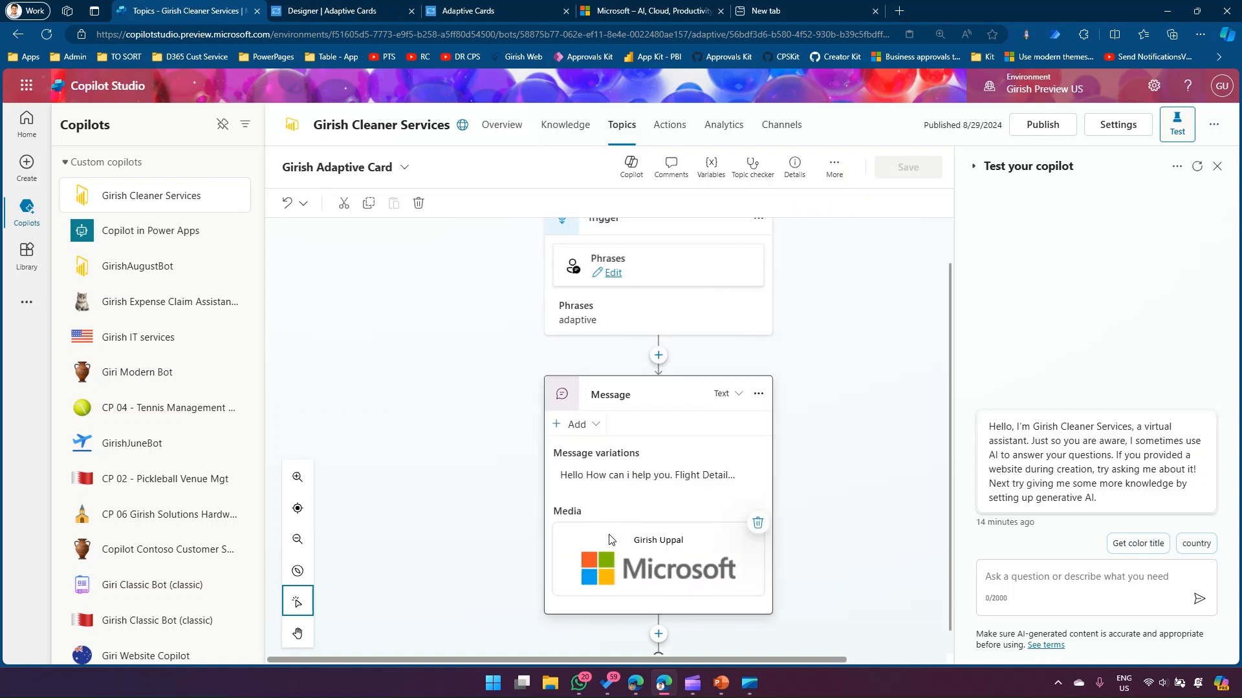
left_click(573, 473)
left_click(814, 340)
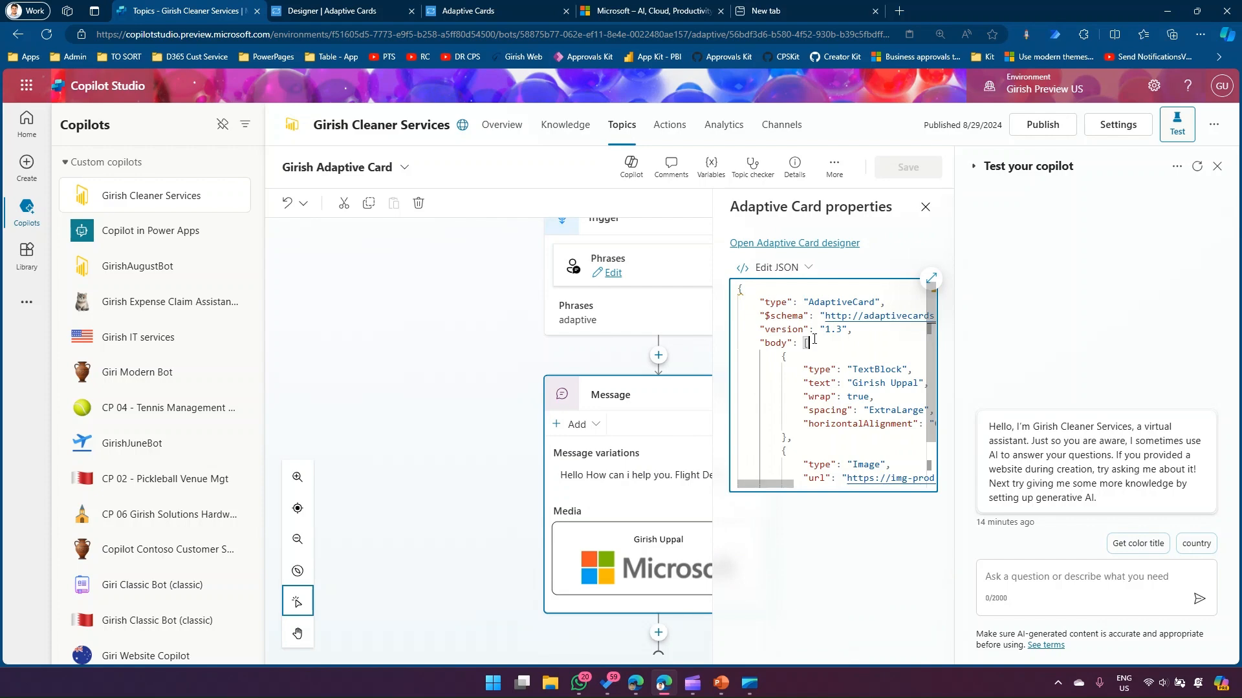
key("ctrl+a")
key("ctrl+v")
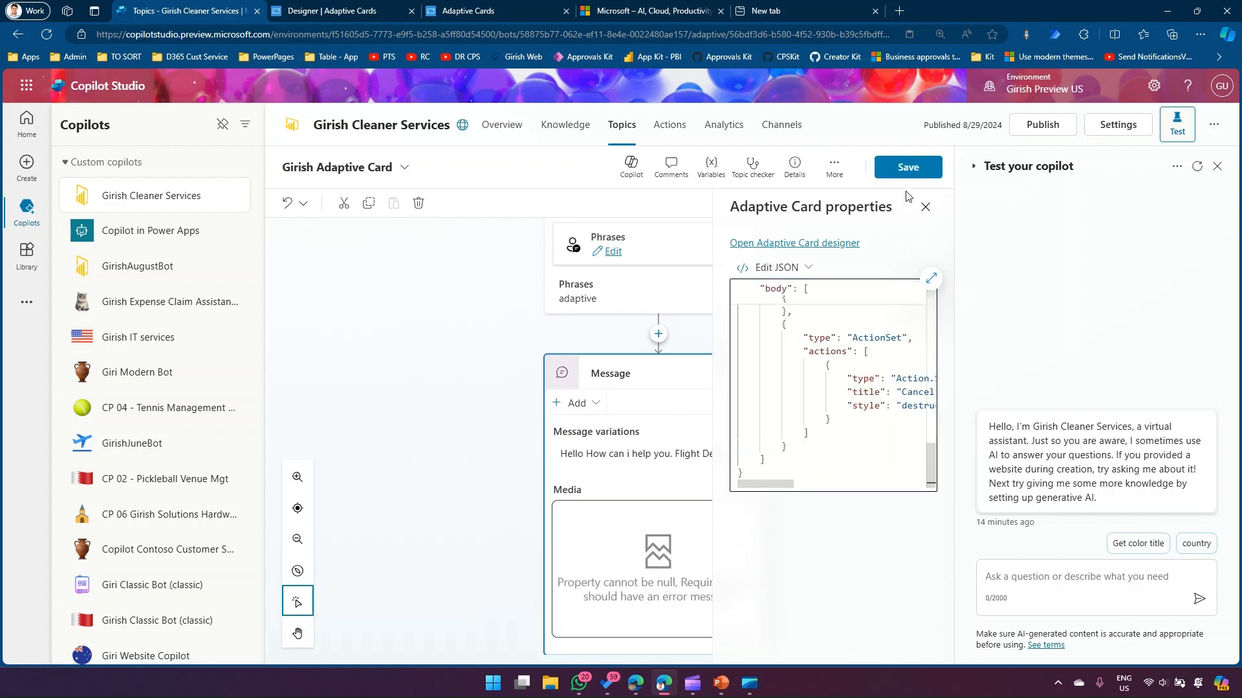
left_click(909, 168)
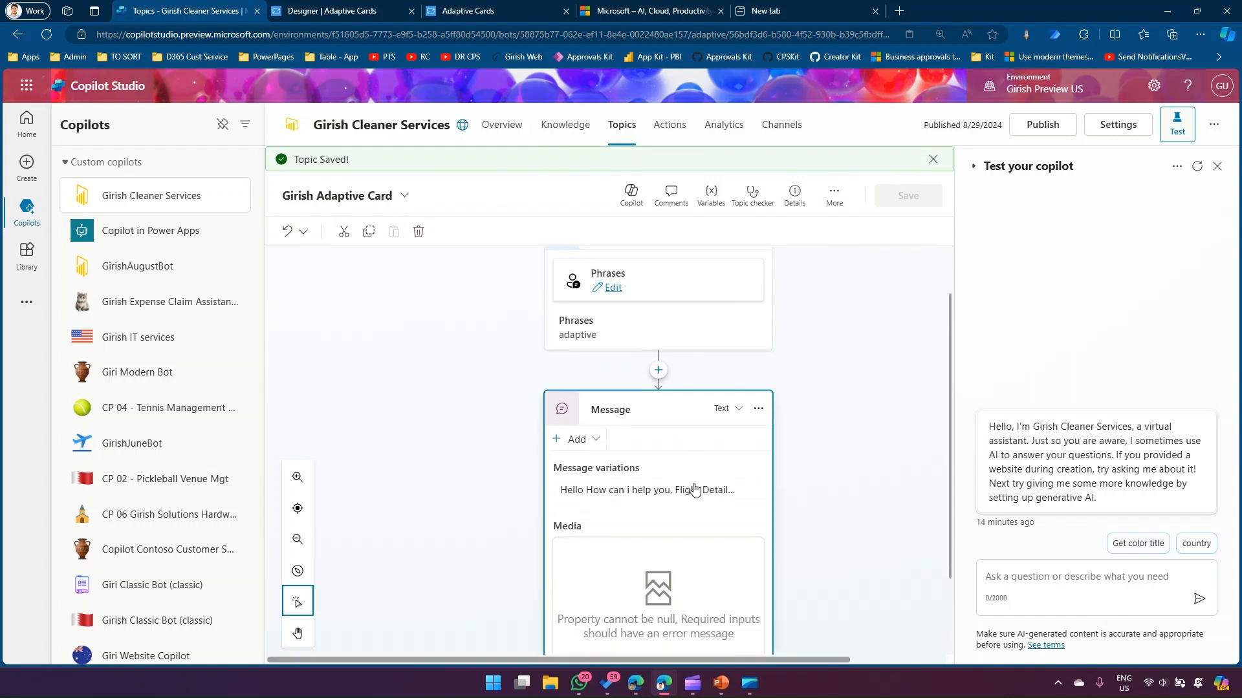
scroll(640, 491, "down", 2)
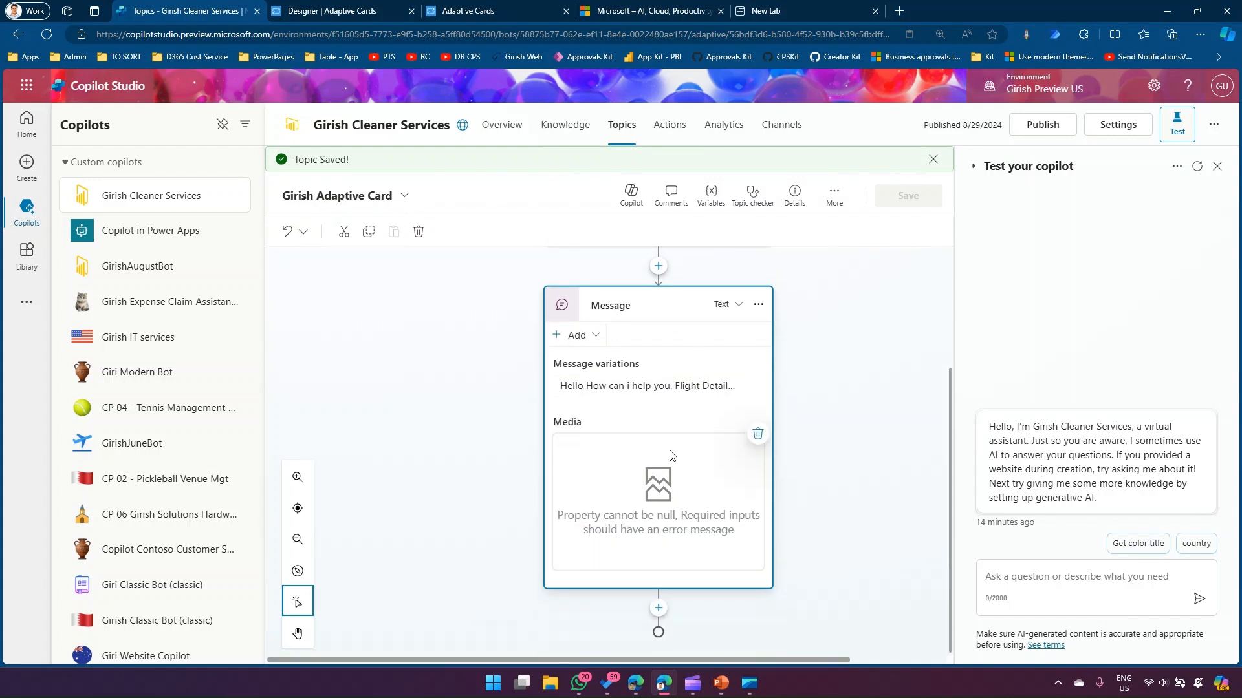
left_click(615, 522)
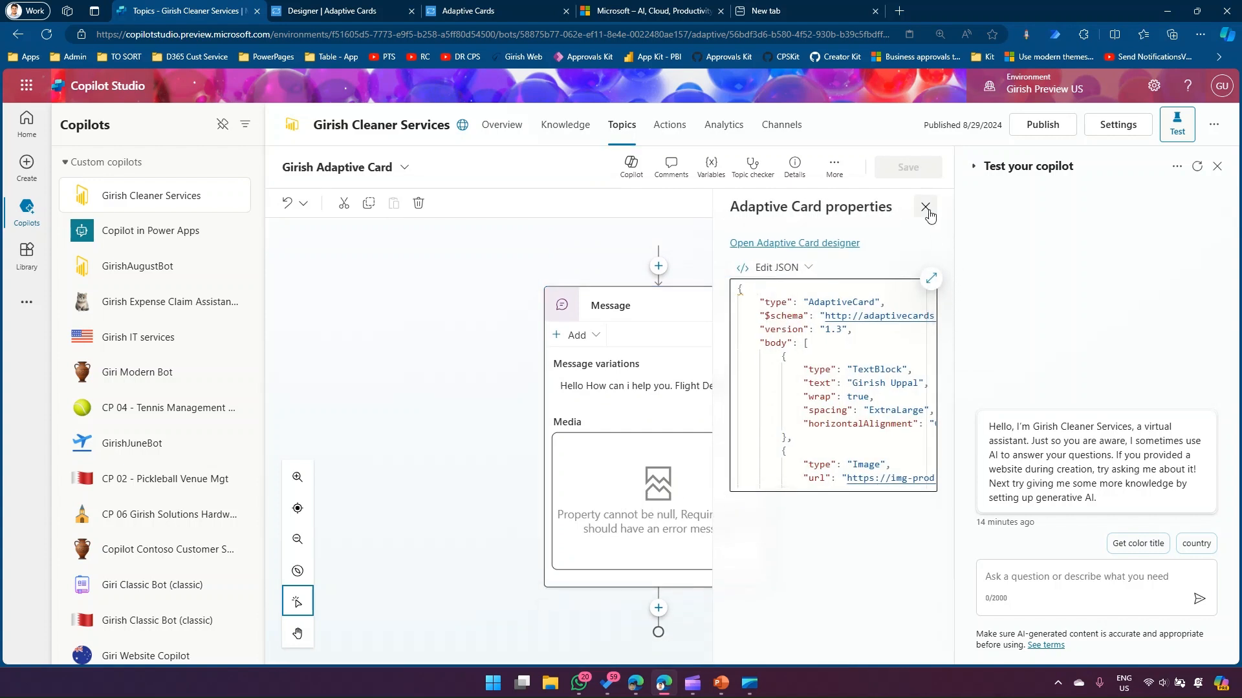
left_click(925, 207)
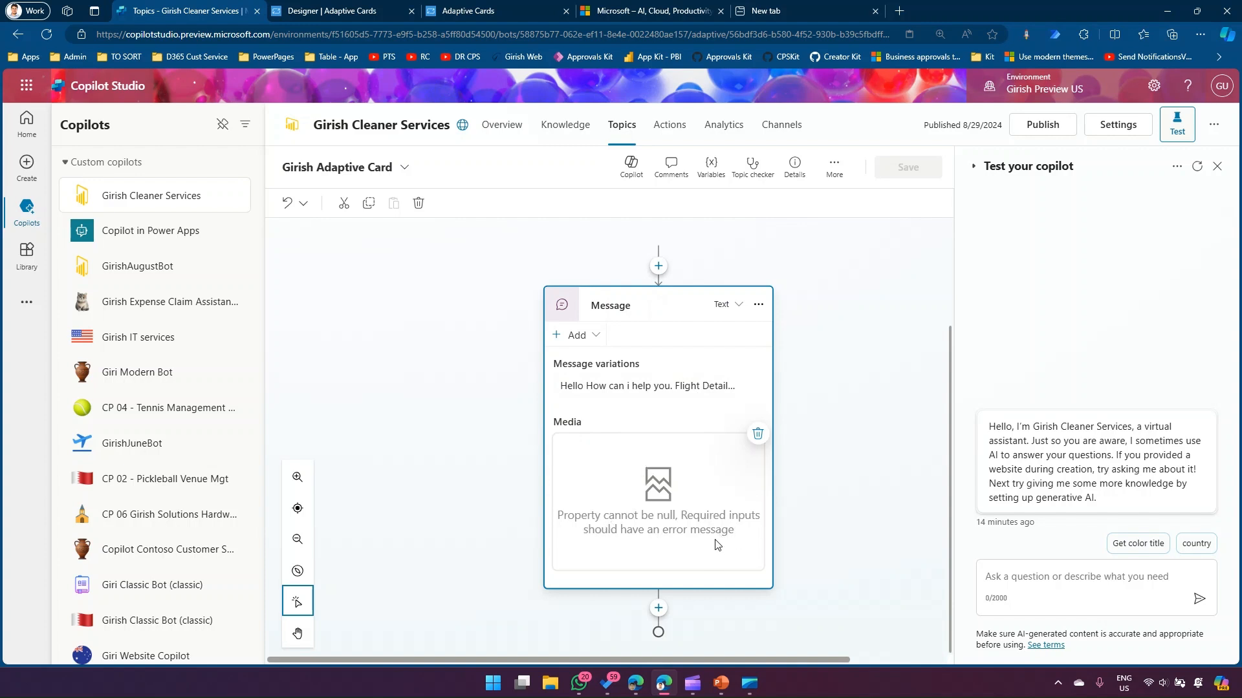
Back in the Adaptive Cards designer, set the required Last Name input's error message to "Last name is mandatory".
left_click(300, 11)
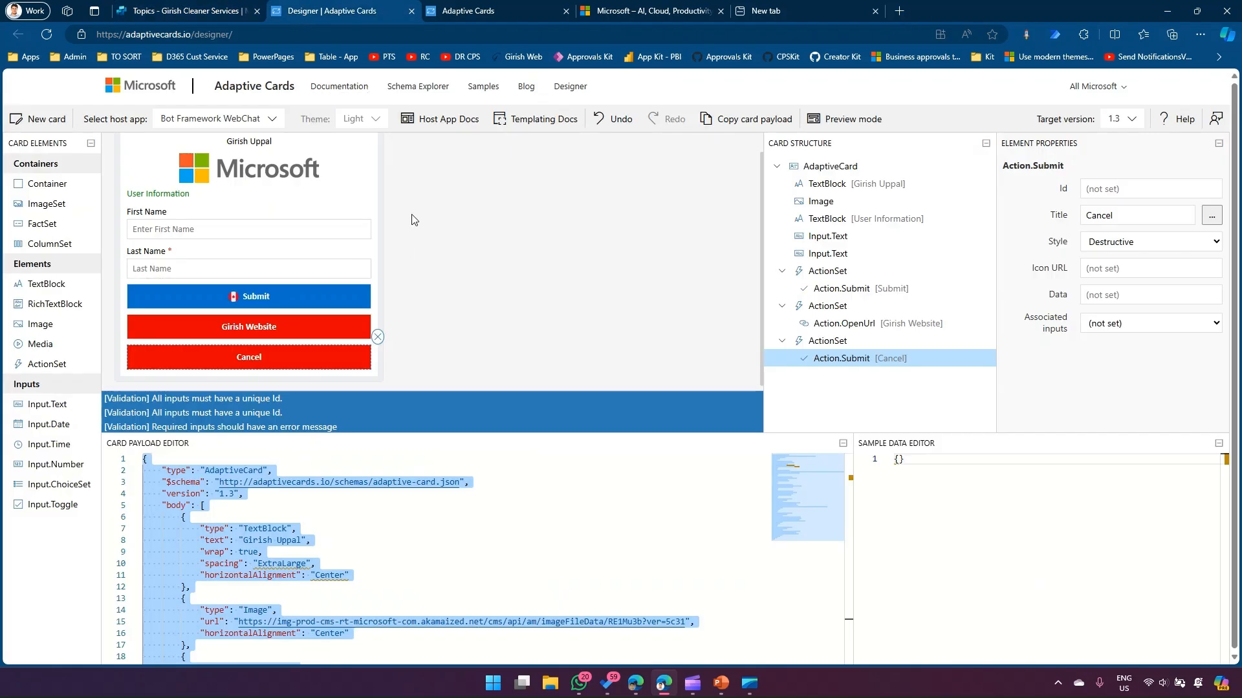
left_click(221, 270)
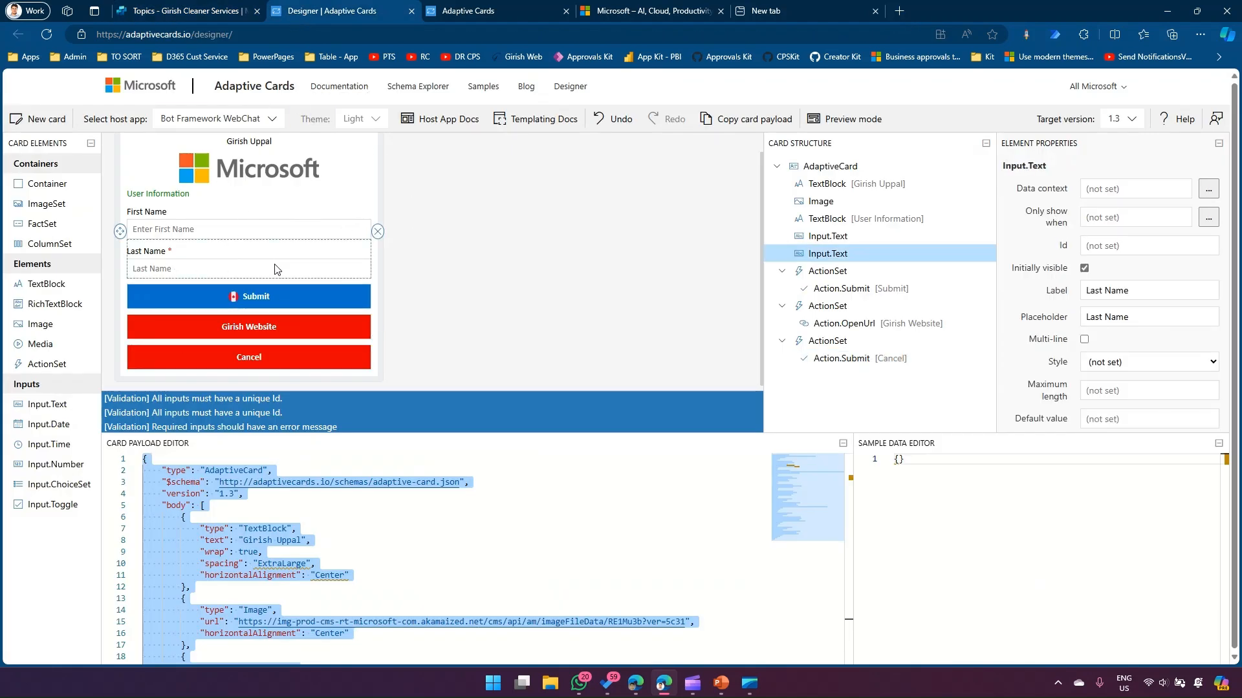
scroll(1159, 328, "down", 3)
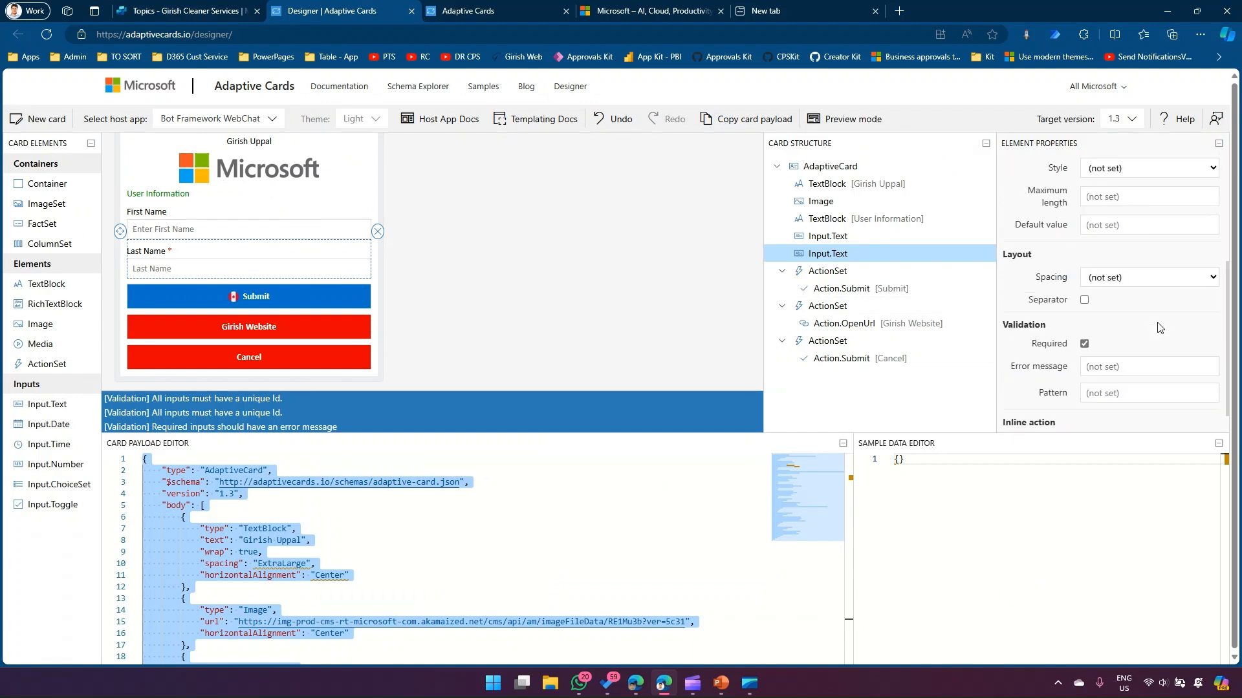
scroll(1087, 335, "down", 1)
left_click(1106, 336)
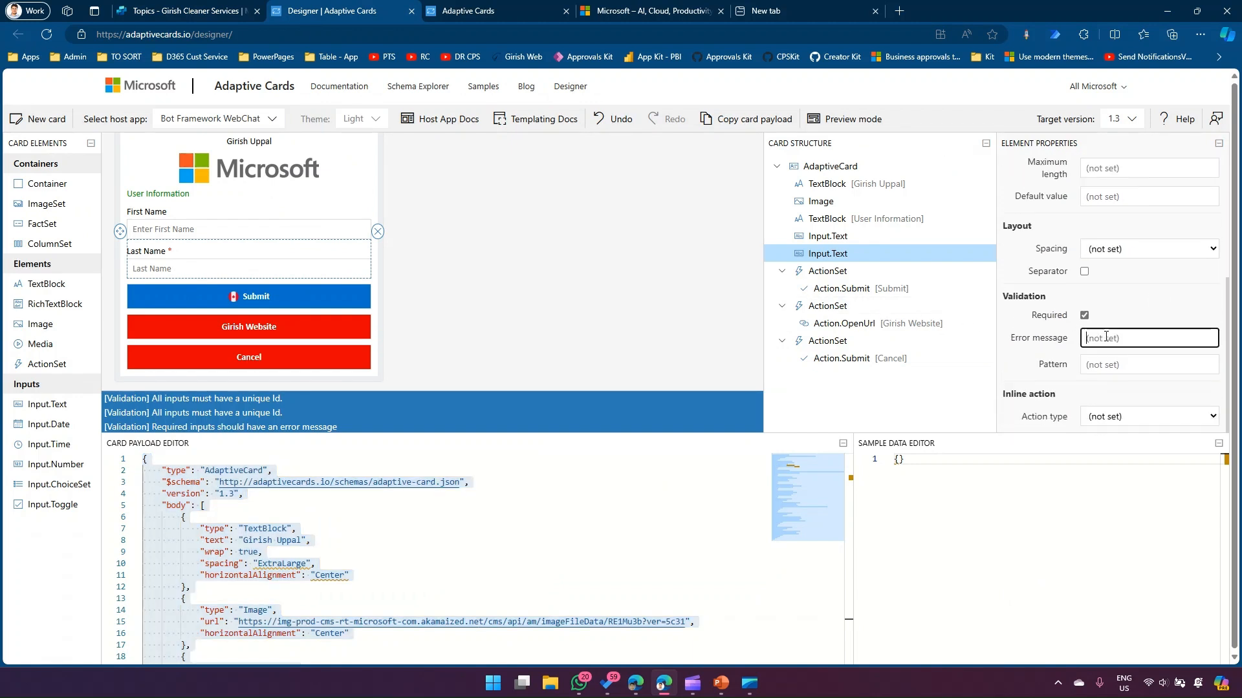
type("Last name is mandatory")
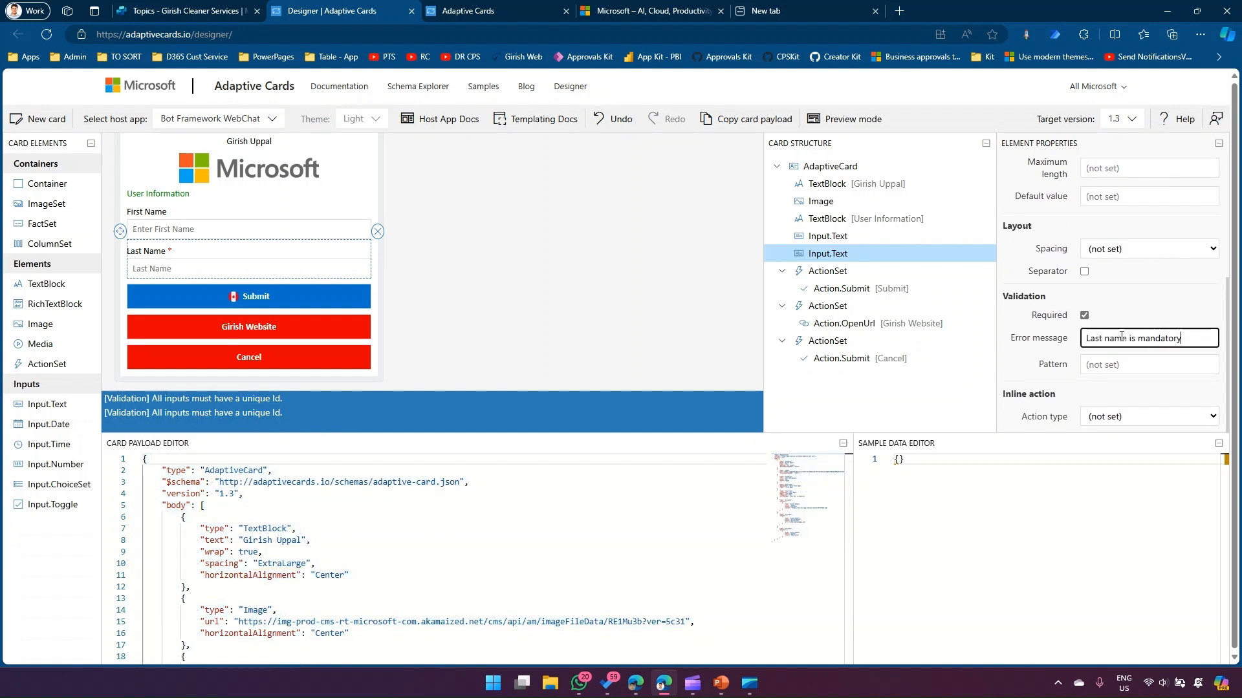
left_click(584, 287)
Replace the Copilot Studio message's card JSON with the updated payload, save the topic and reopen the card's properties.
left_click(470, 534)
key("ctrl+a")
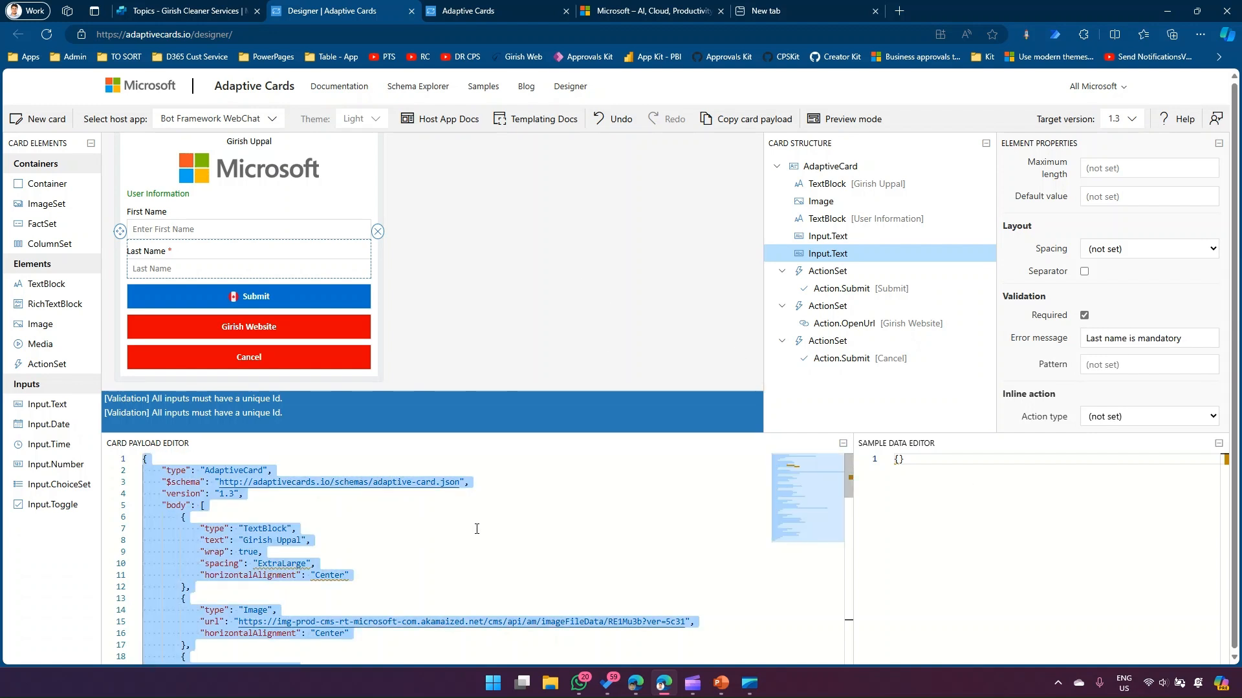
key("ctrl+shift+Tab")
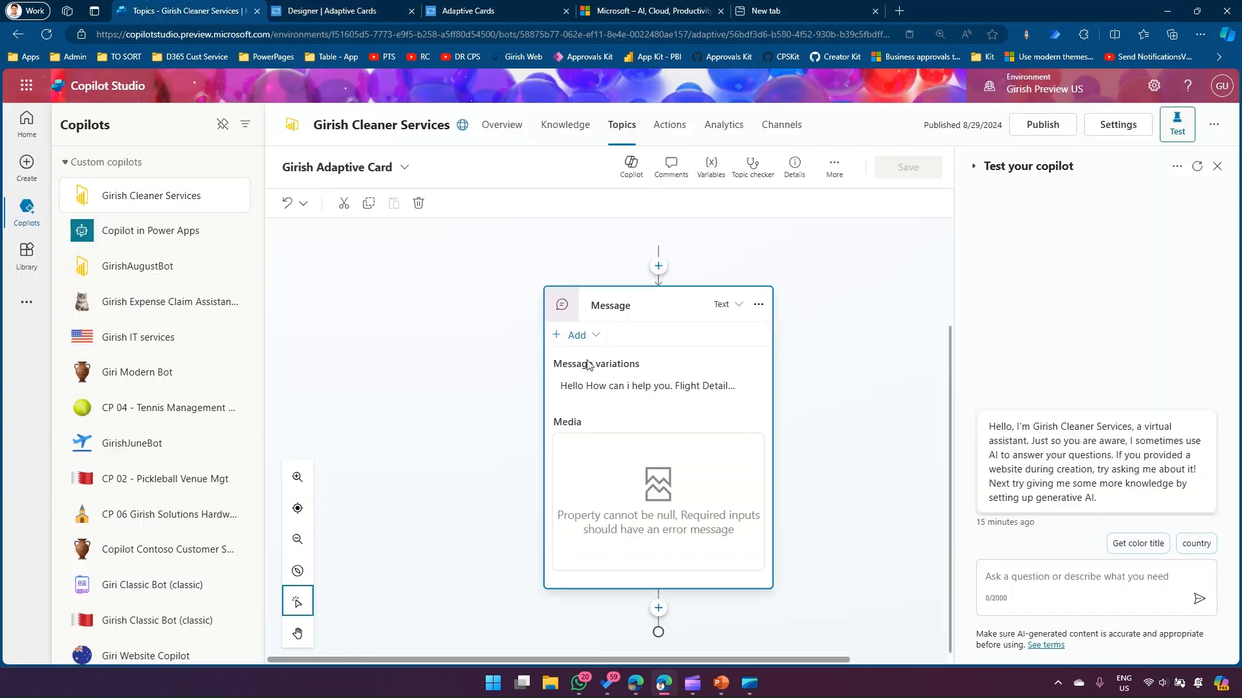
left_click(672, 465)
left_click(839, 354)
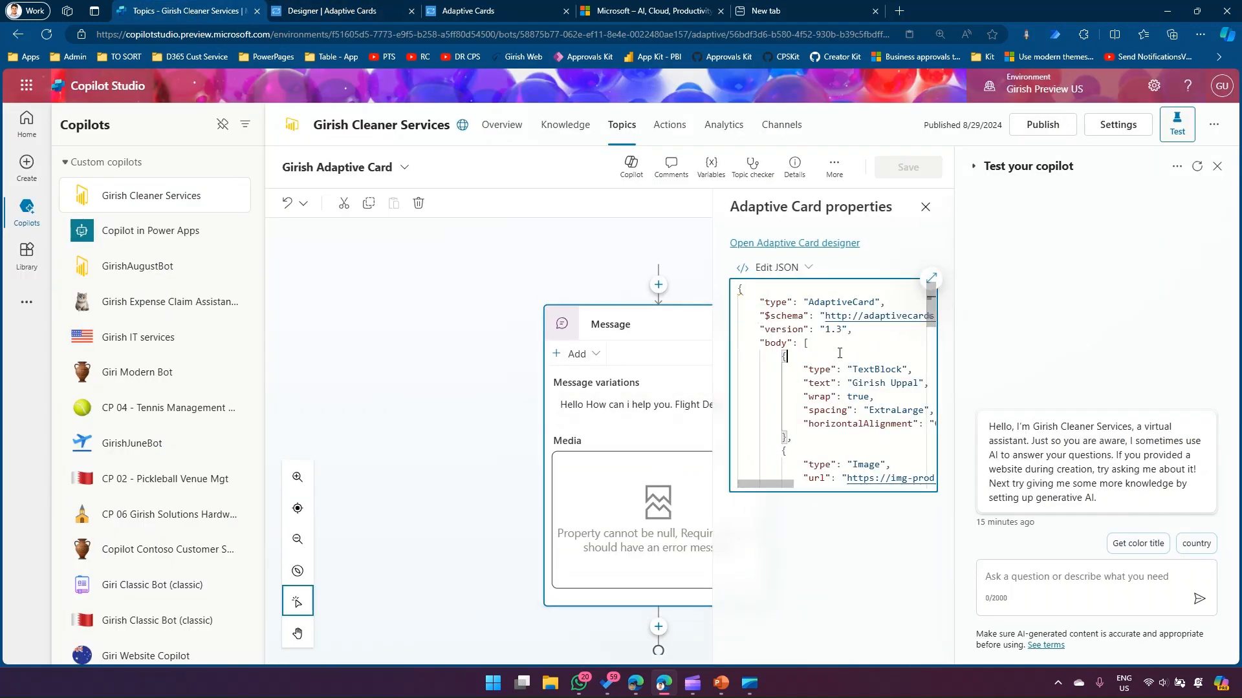
key("ctrl+a")
key("ctrl+v")
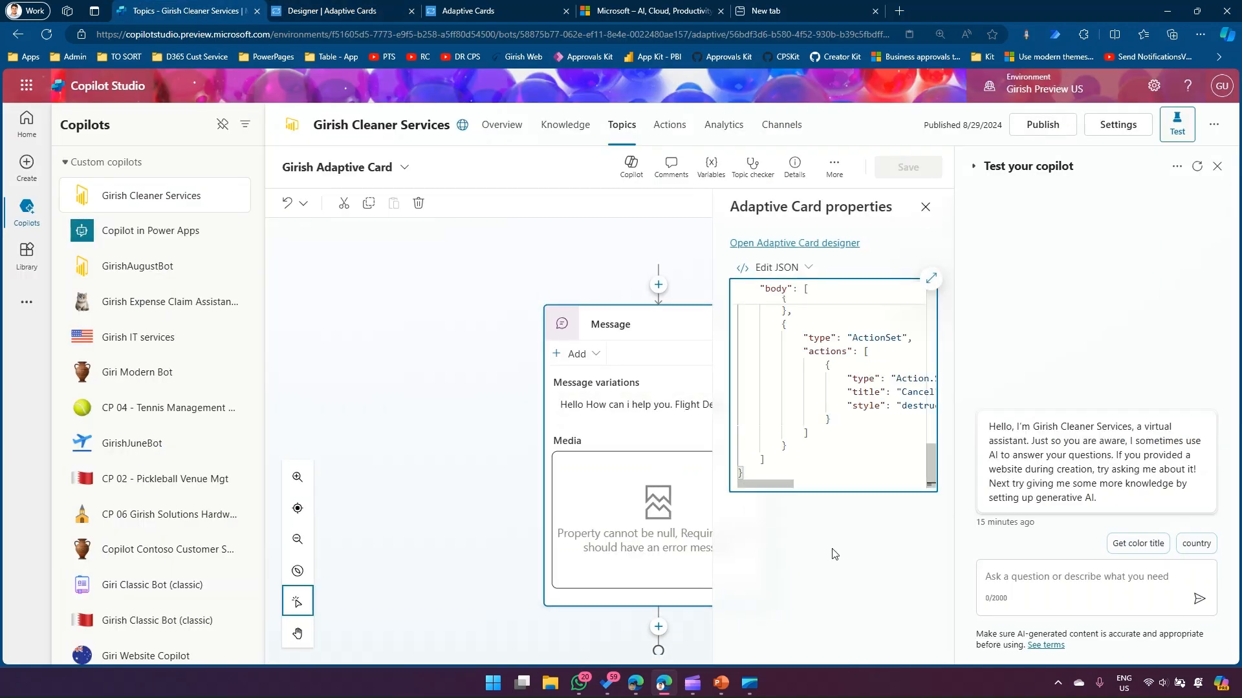
left_click(933, 267)
left_click(911, 174)
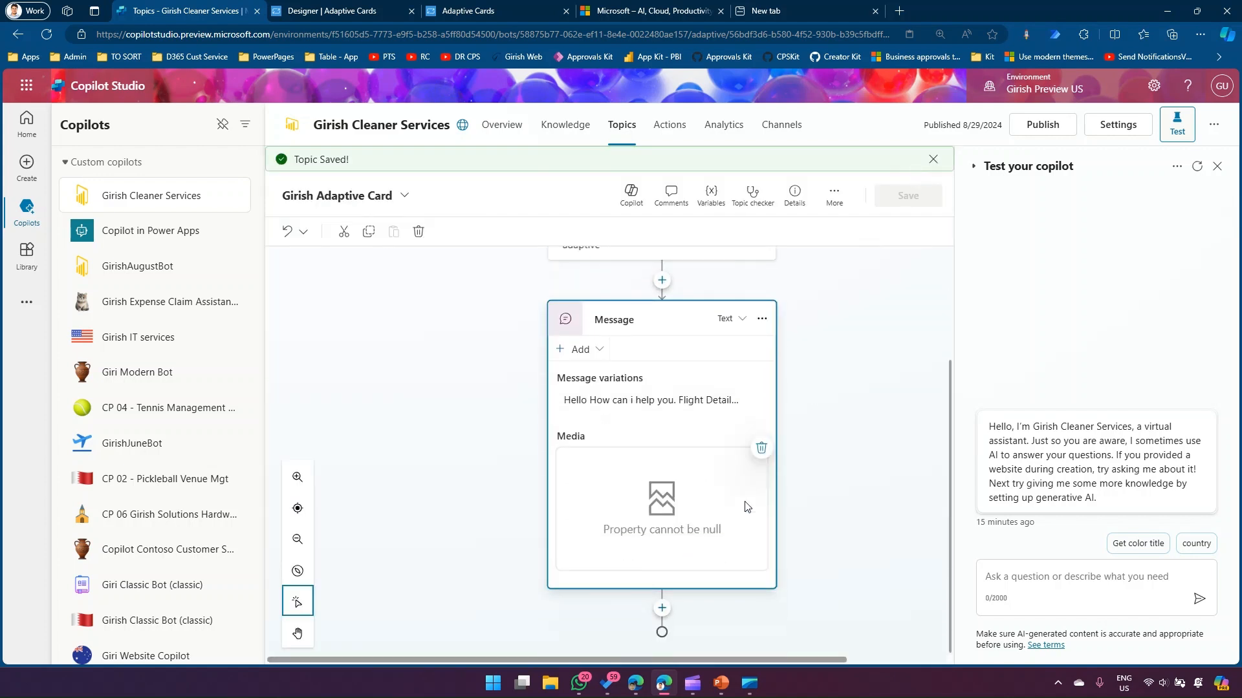
left_click(640, 508)
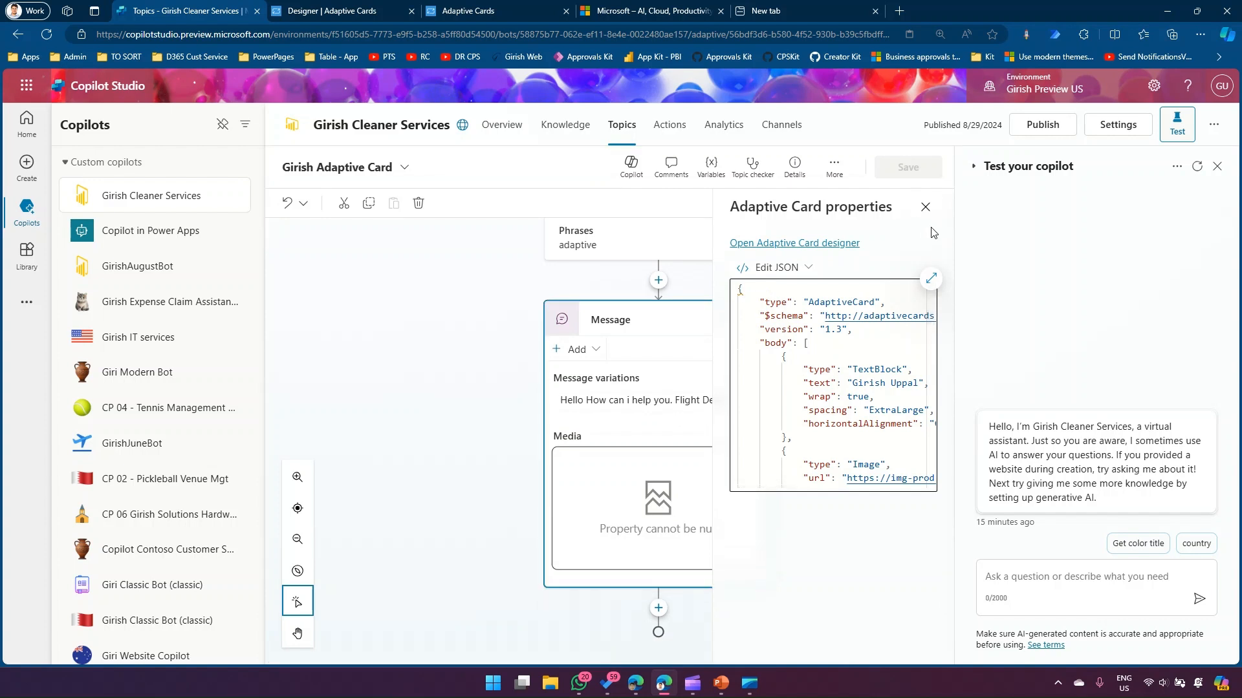
Close the card properties, switch to the Adaptive Cards designer and make the Last Name input no longer required.
left_click(926, 207)
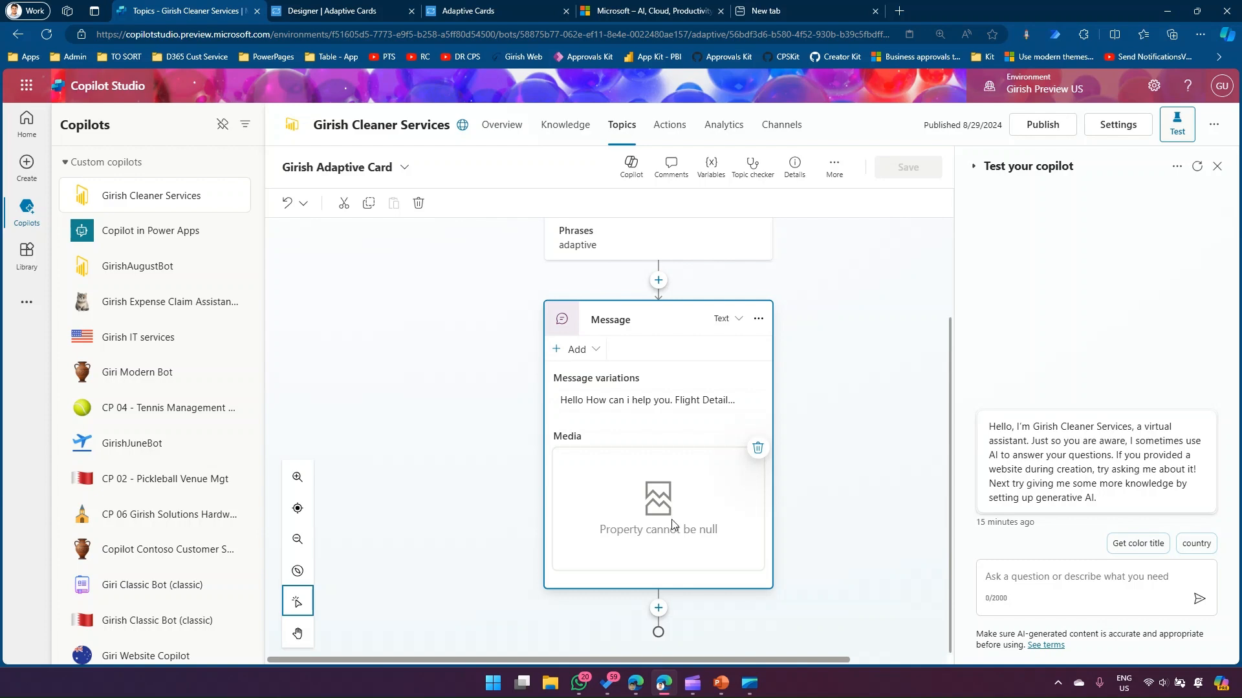
left_click(330, 11)
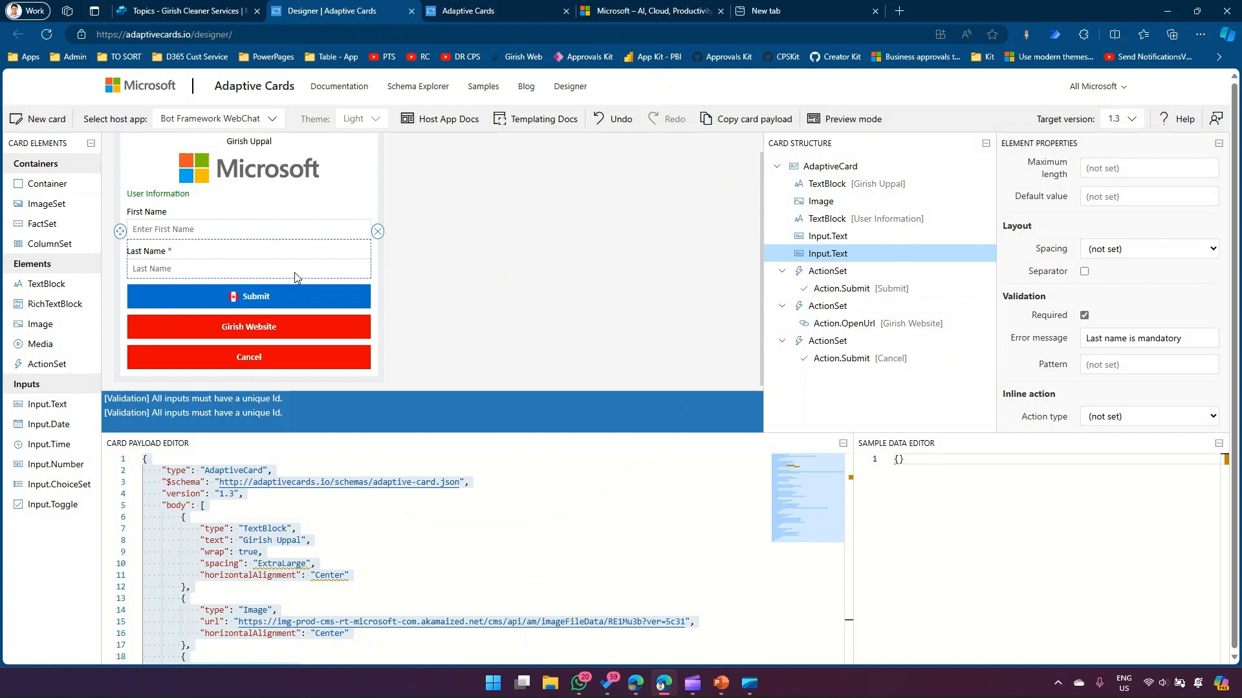
left_click(295, 232)
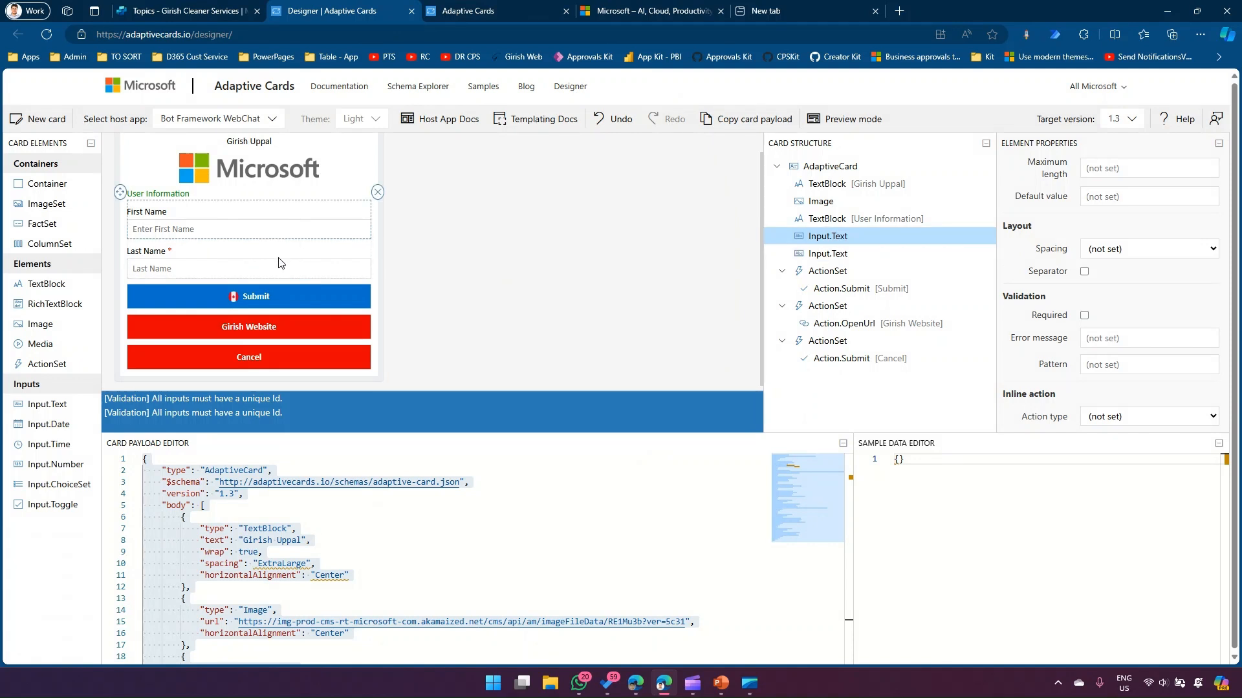
left_click(280, 265)
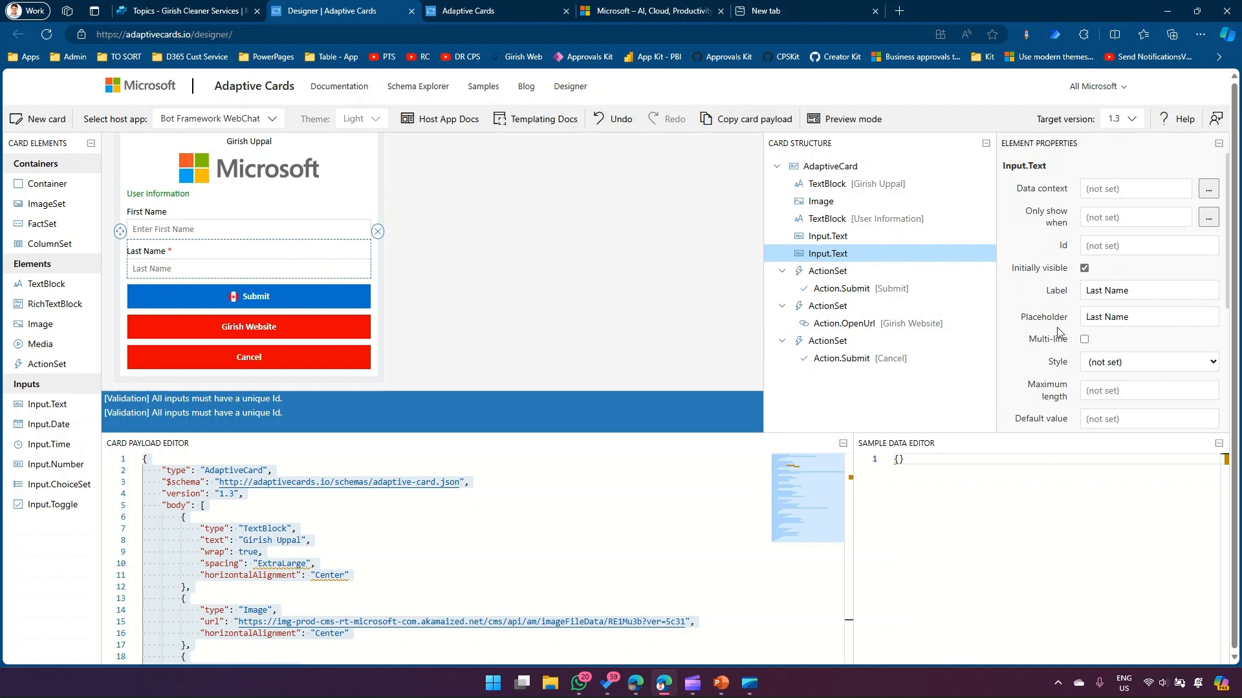
scroll(1085, 278, "down", 3)
left_click(1085, 316)
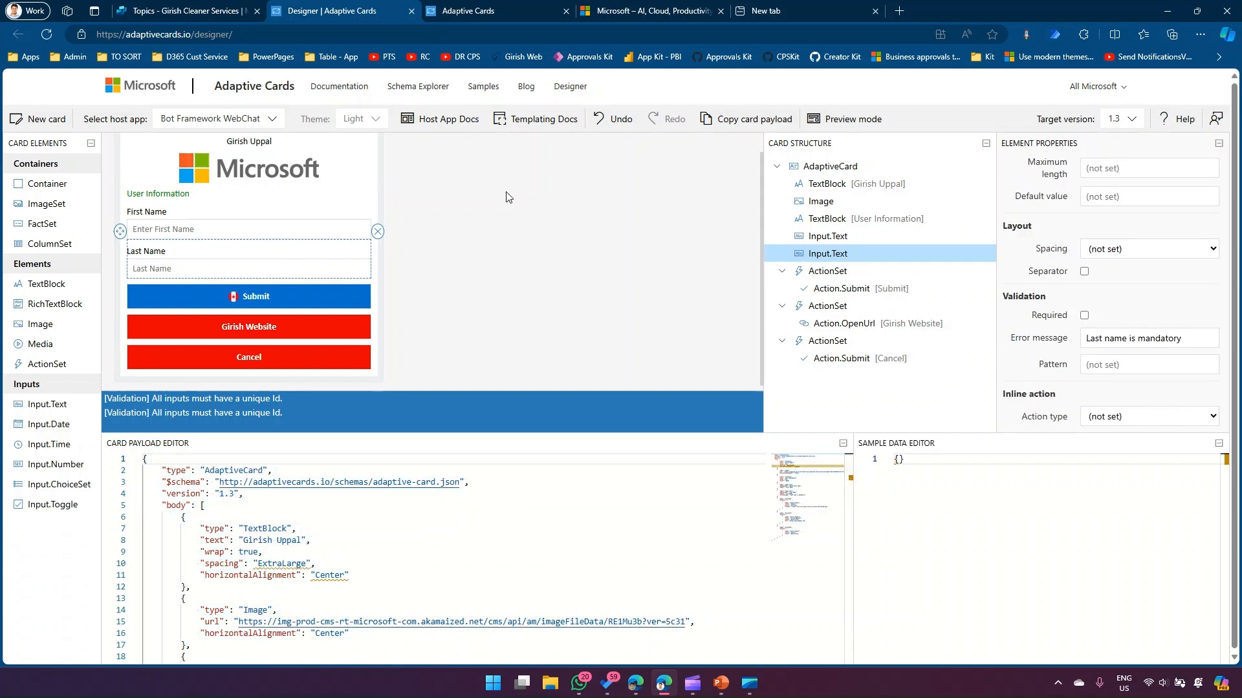
Replace the Copilot Studio message's card JSON with the payload of the optional Last Name version, save the topic and reopen the card's properties.
left_click(411, 560)
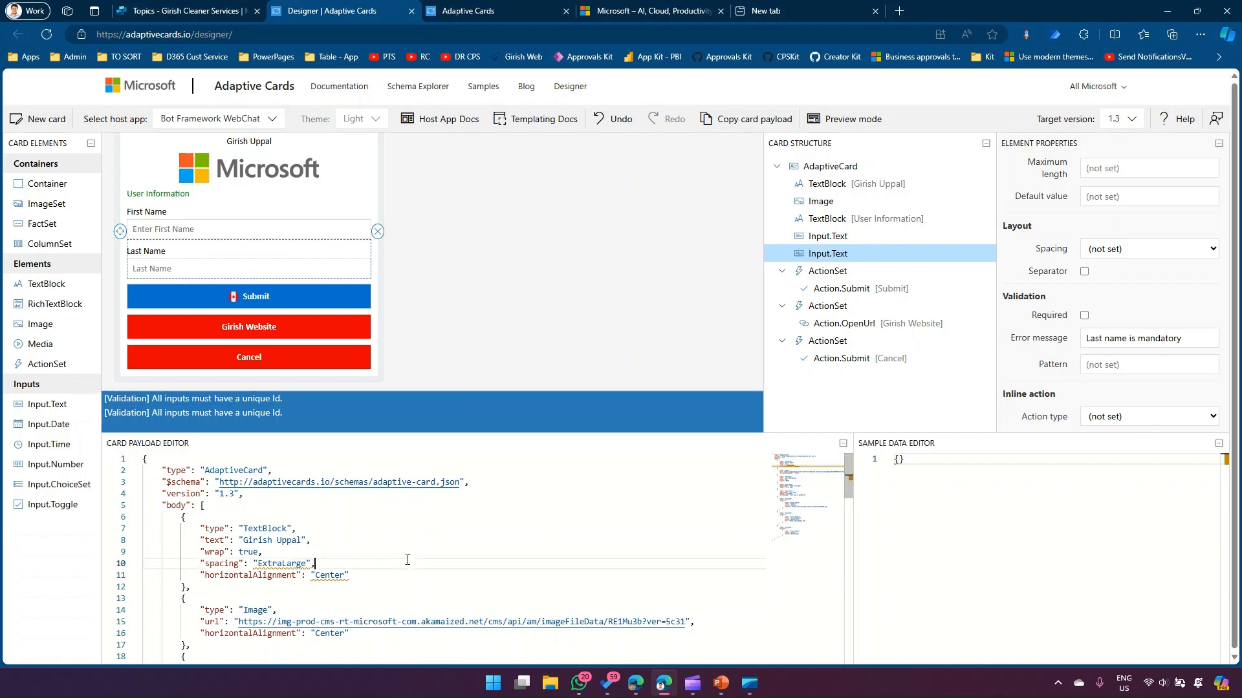
key("ctrl+a")
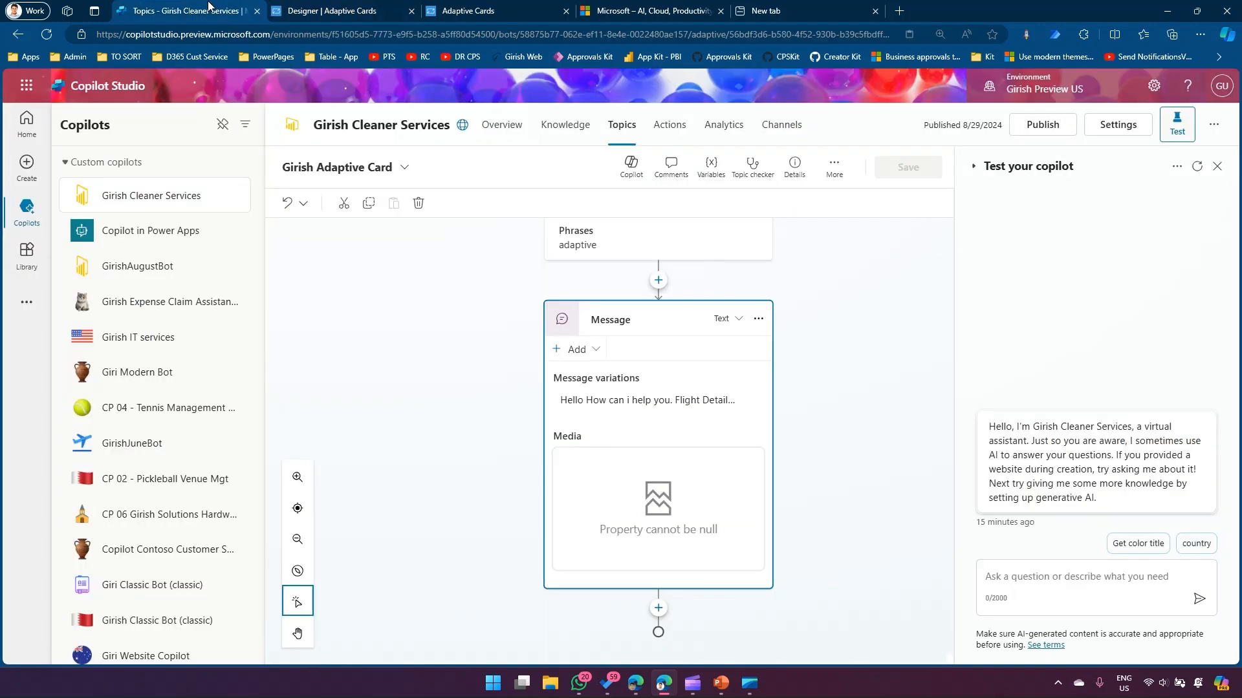
left_click(234, 9)
left_click(626, 485)
left_click(776, 302)
key("ctrl+a")
key("ctrl+v")
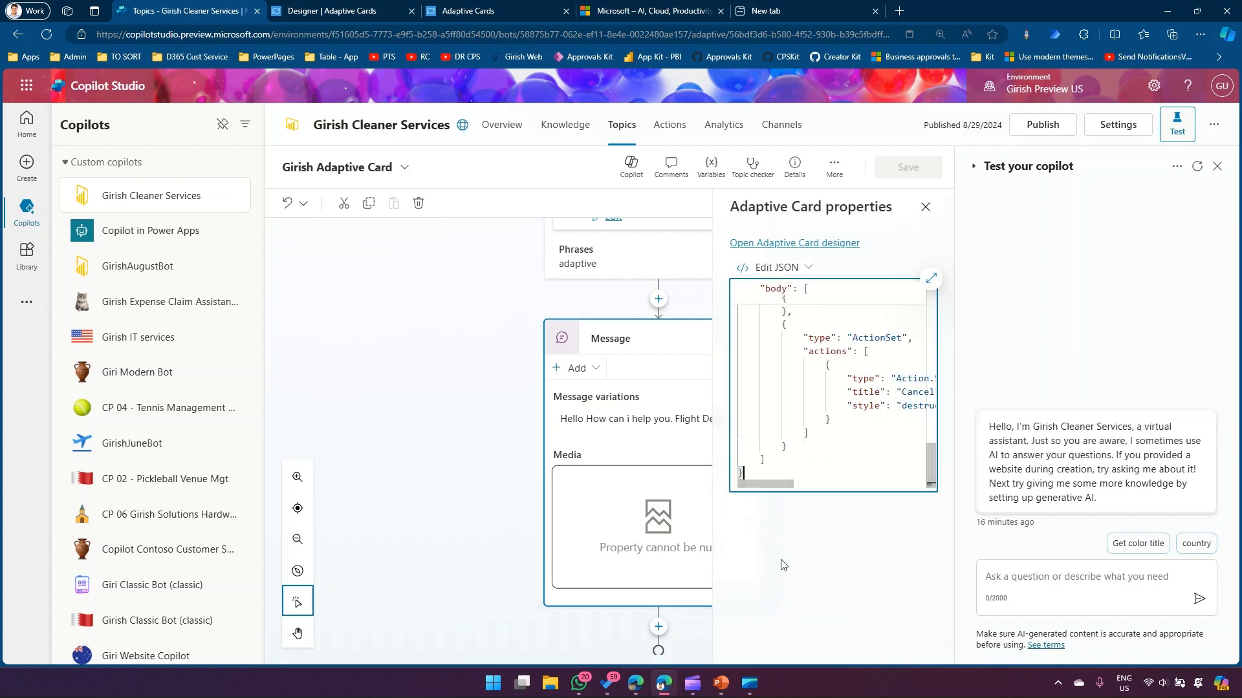
left_click(901, 166)
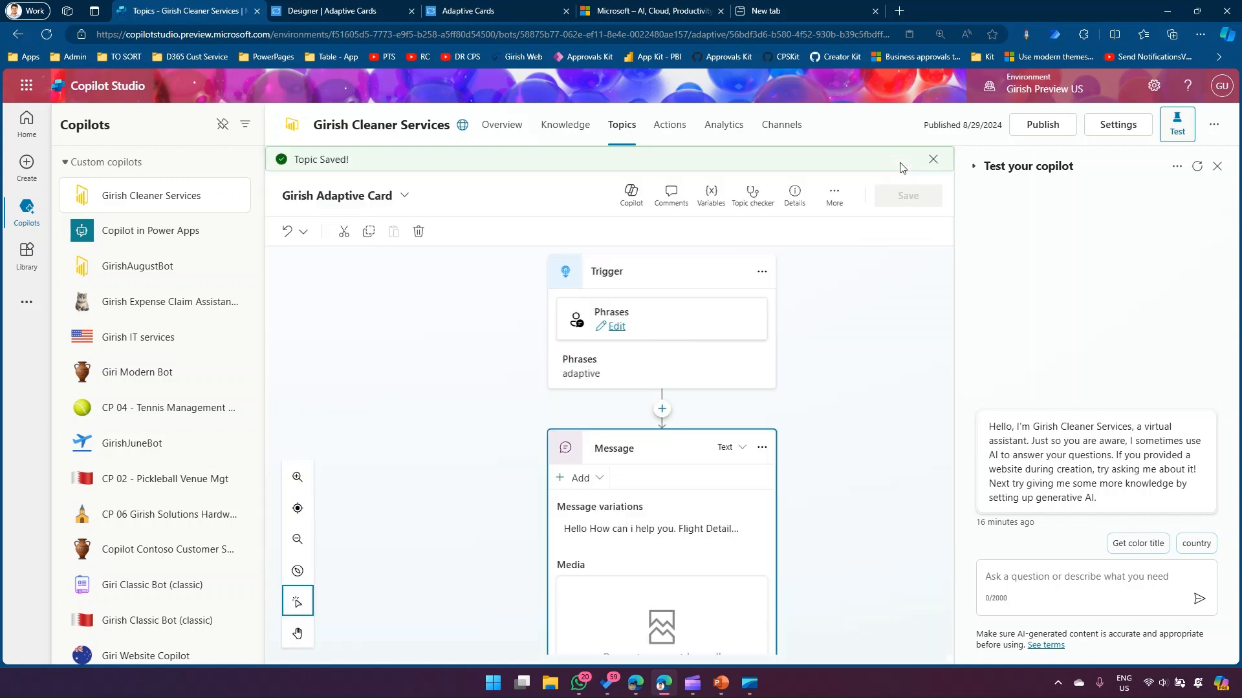
scroll(711, 466, "down", 2)
left_click(723, 493)
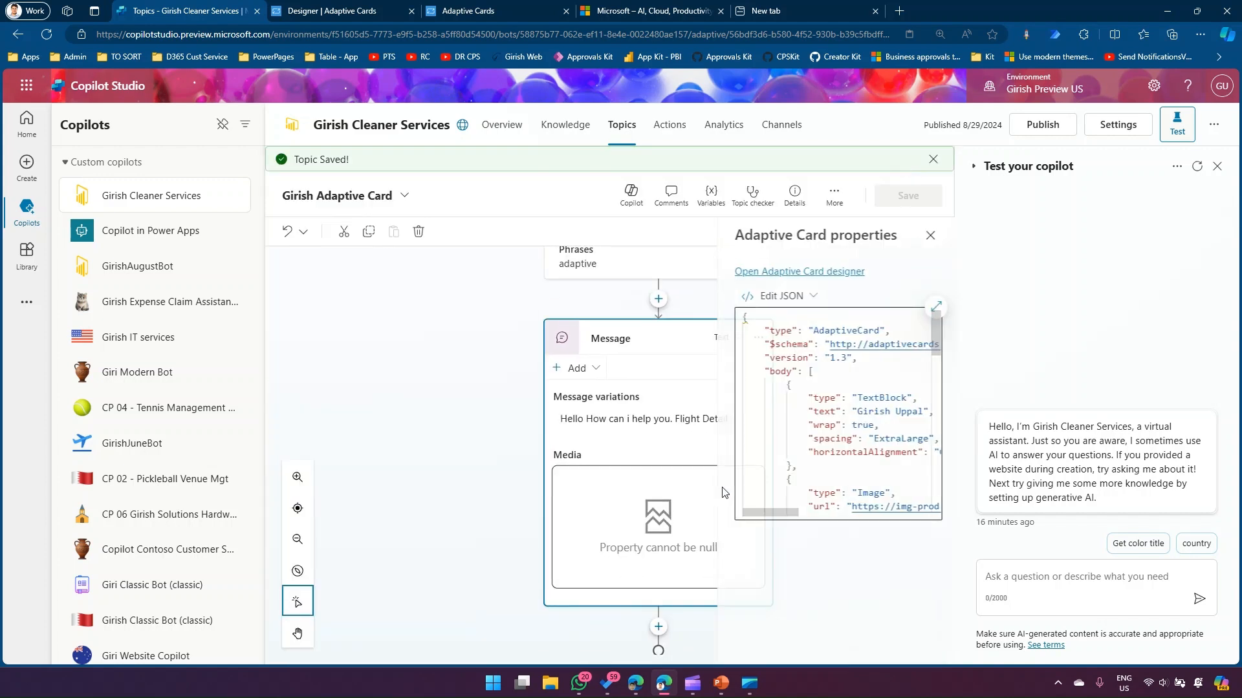
Back in the Adaptive Cards designer, remove the Cancel action from the third ActionSet and select the Girish Website action.
left_click(341, 11)
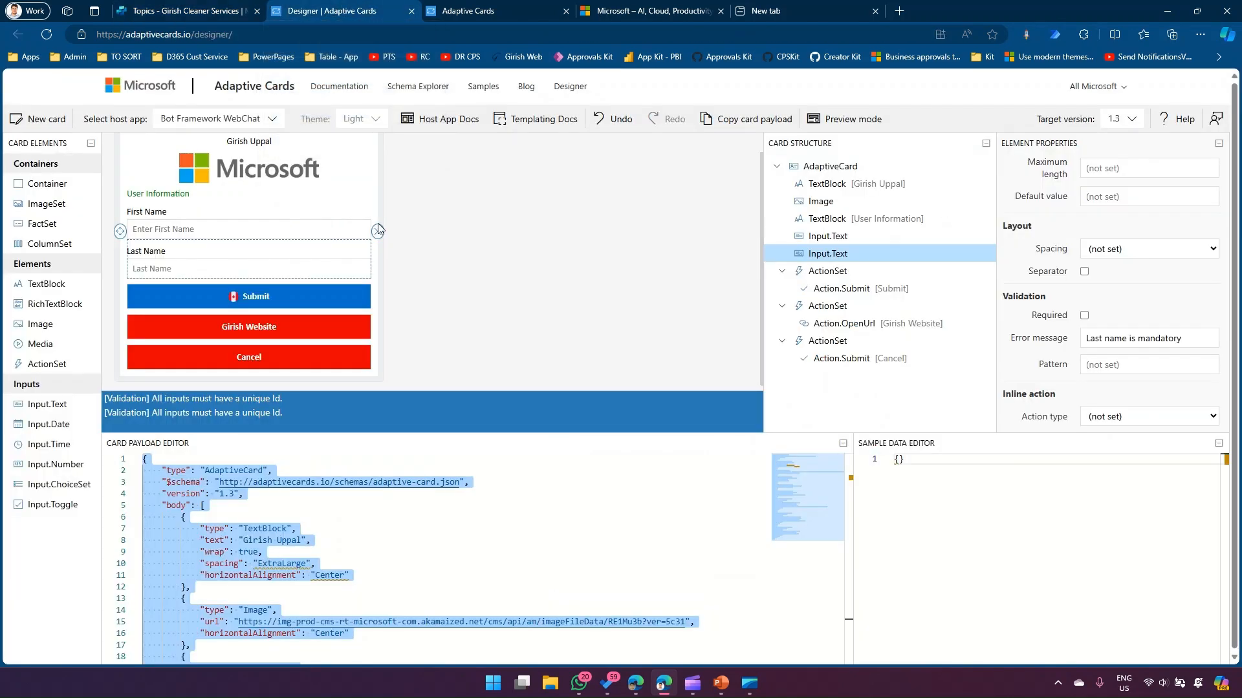
left_click(314, 360)
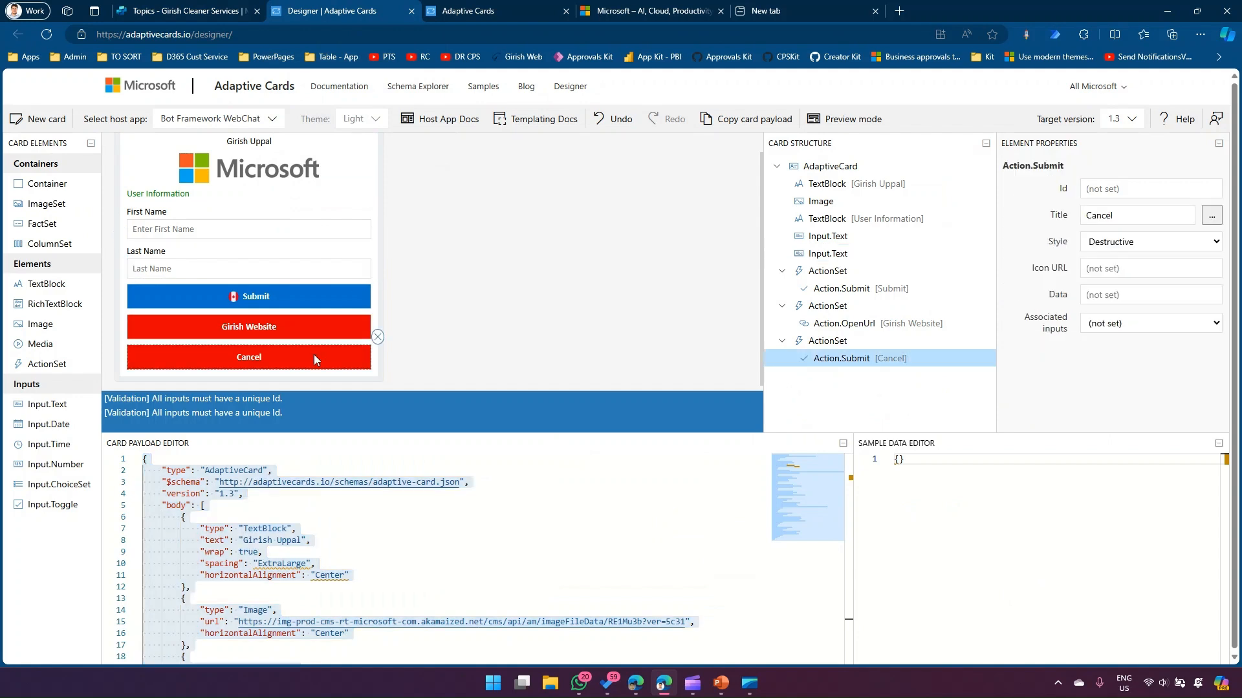
left_click(374, 339)
left_click(342, 330)
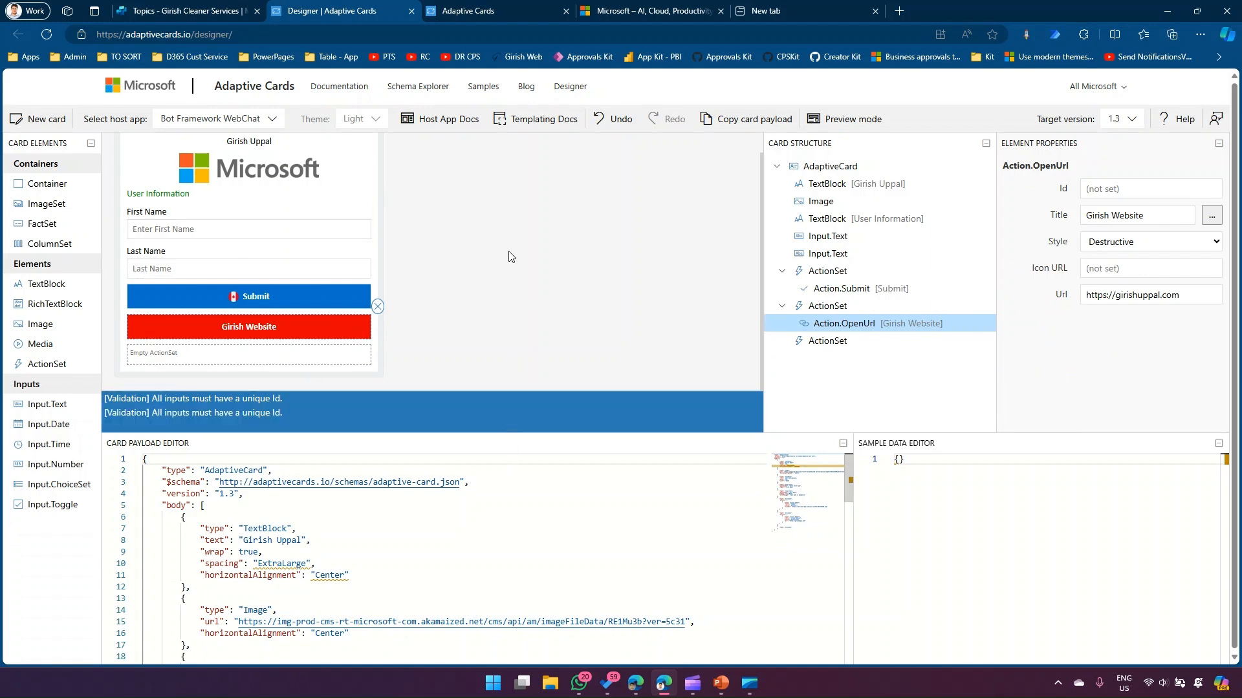
Paste the full designer payload without the Cancel action over the Copilot Studio message's card JSON and save the topic.
left_click(469, 545)
key("ctrl+a")
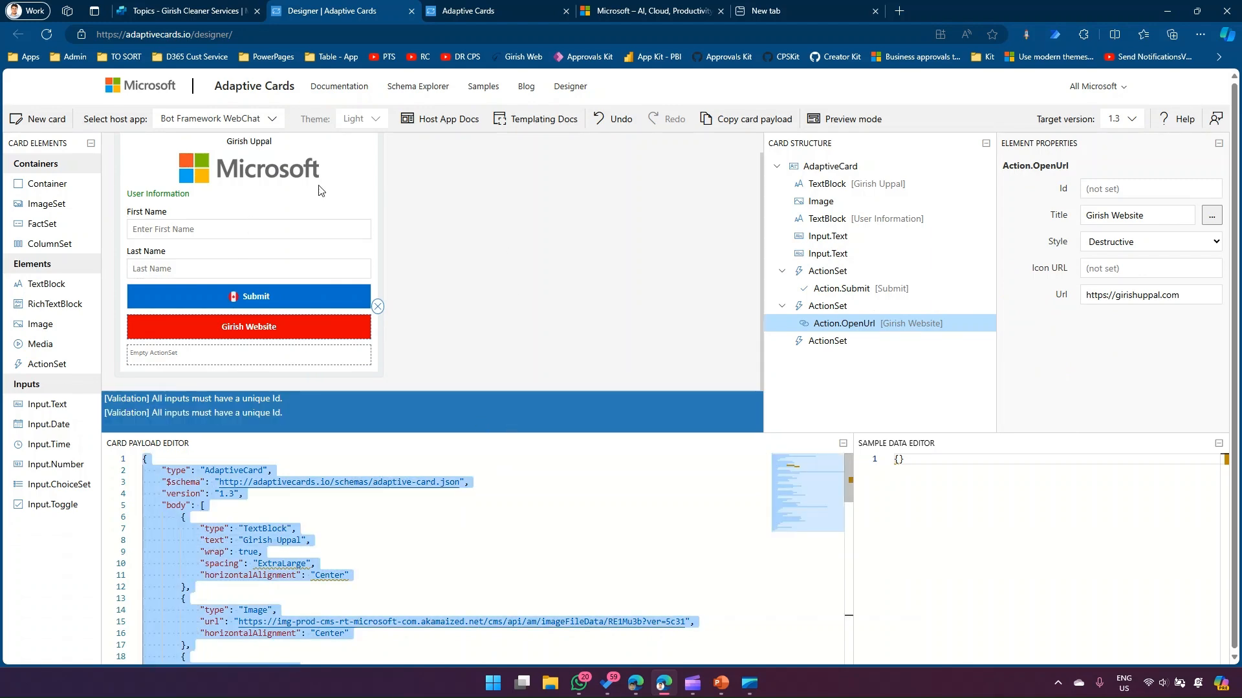
left_click(194, 11)
left_click(790, 397)
key("ctrl+a")
key("ctrl+v")
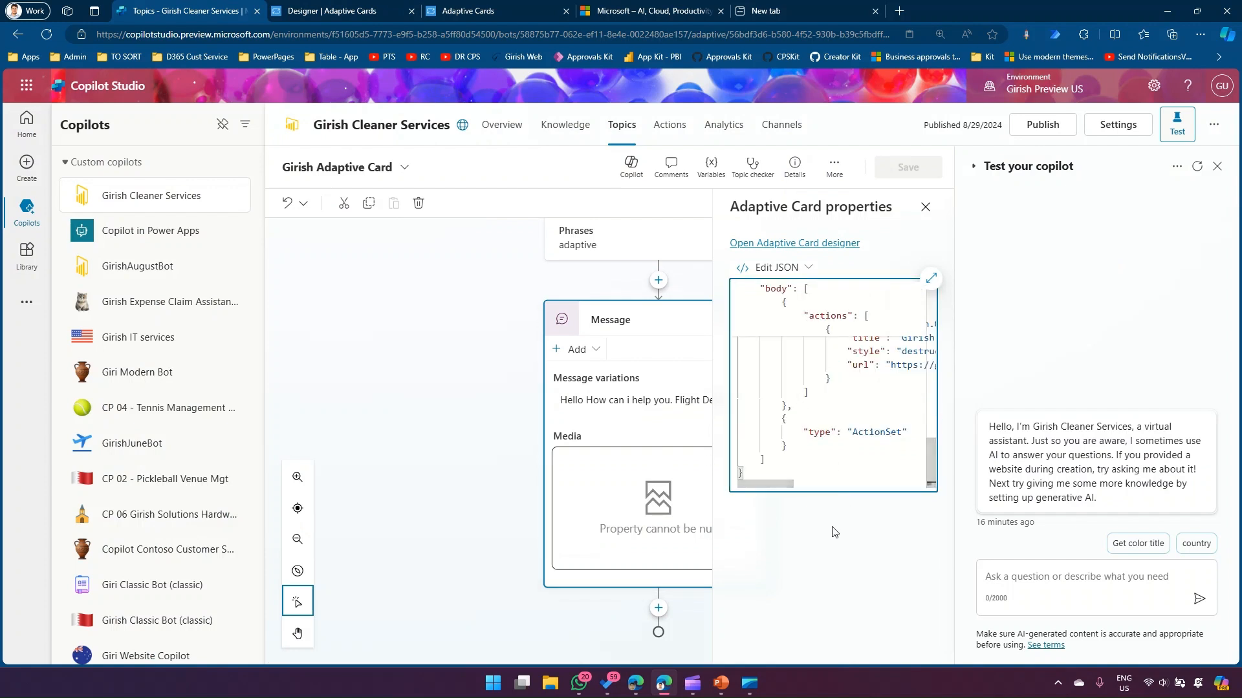
left_click(917, 170)
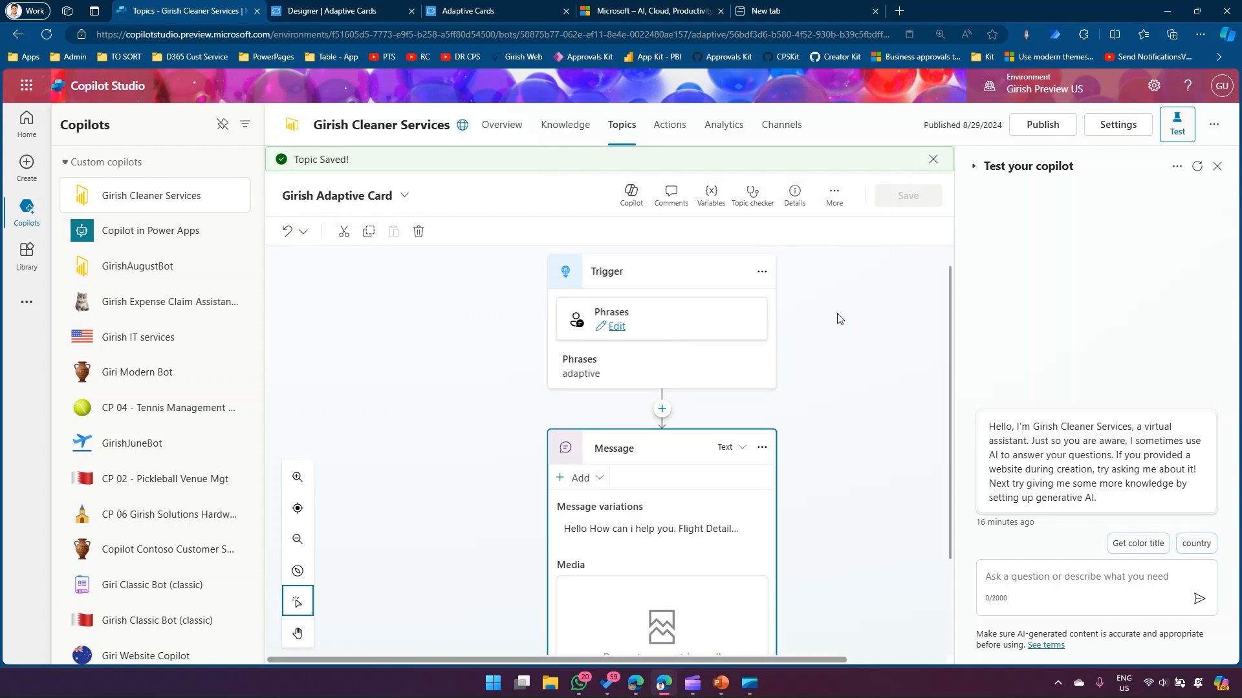
In the Adaptive Cards designer, examine the properties of the Submit and Girish Website actions and both name inputs, checking their Ids.
left_click(341, 9)
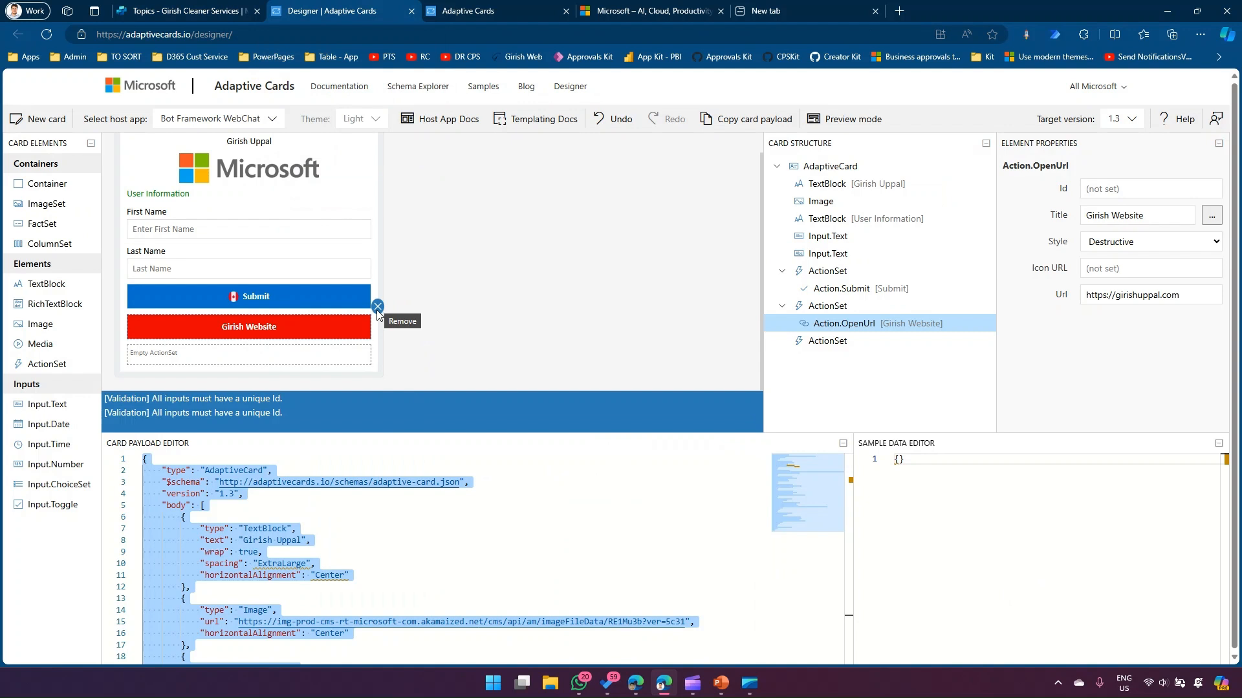
left_click(319, 296)
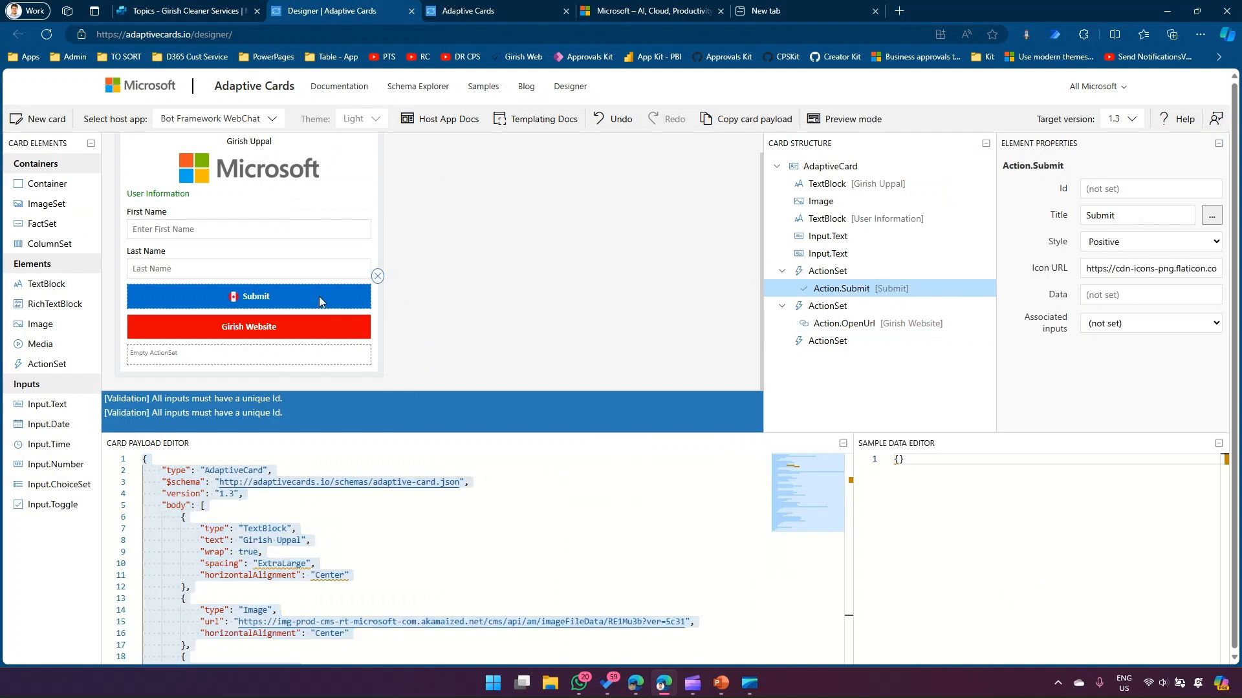
left_click(307, 331)
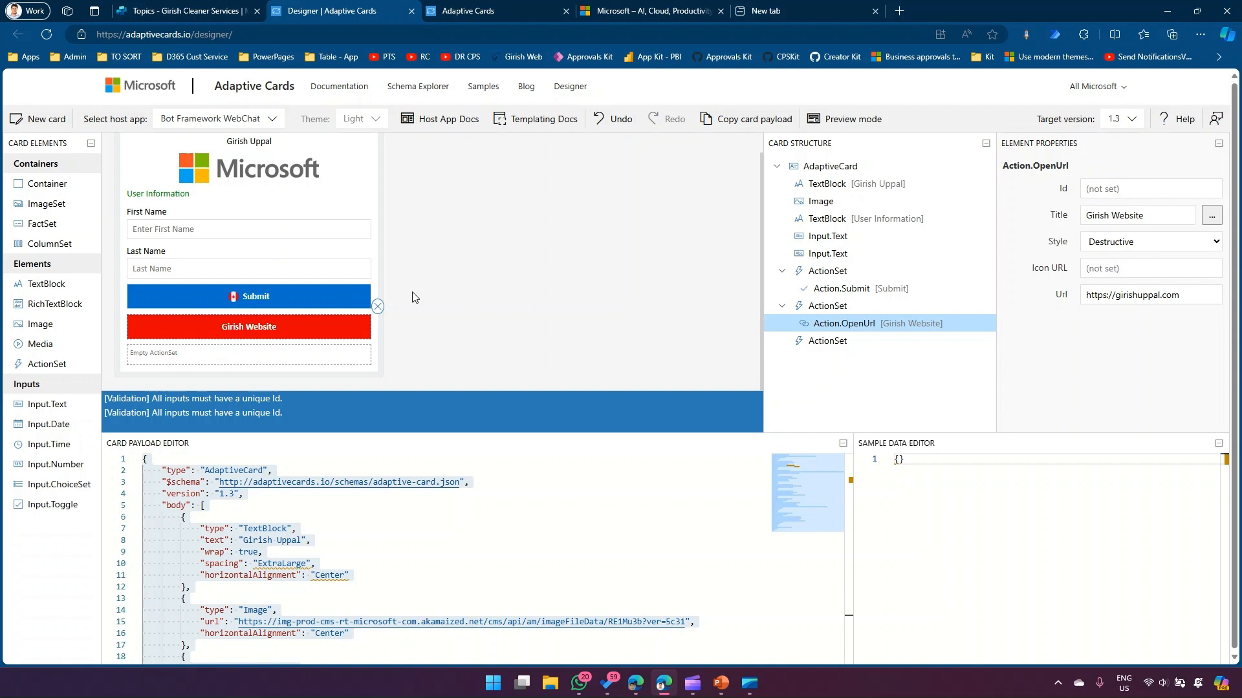
left_click(318, 291)
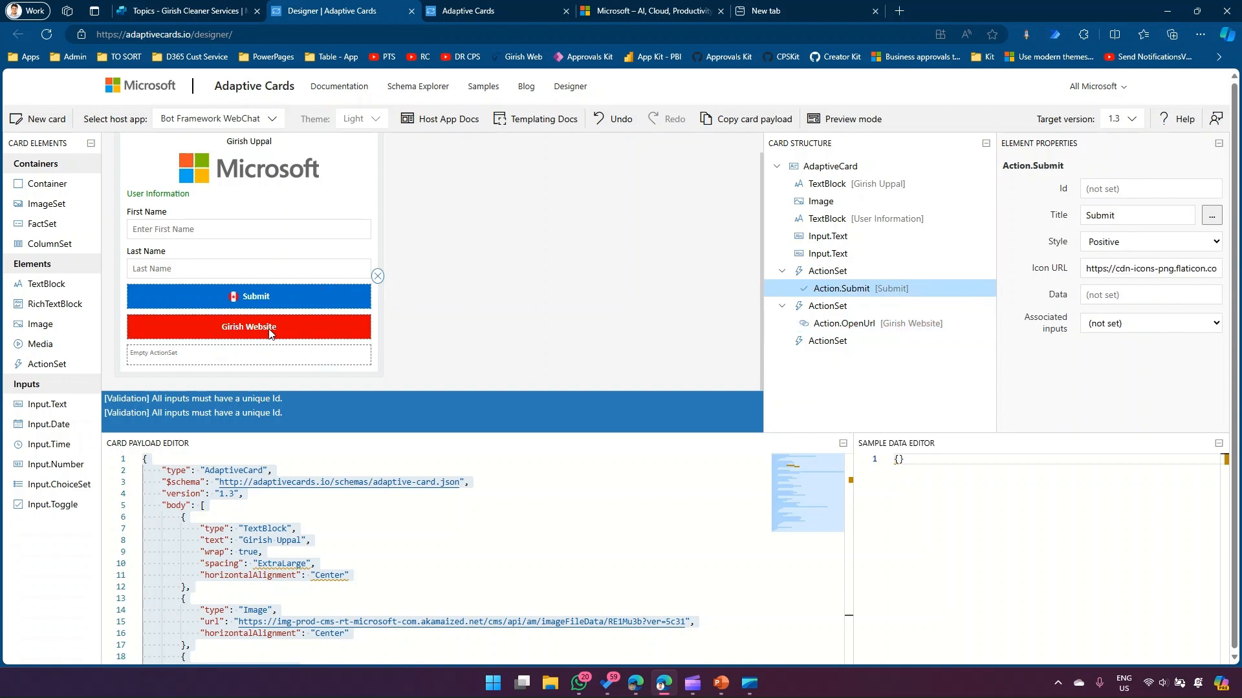
left_click(207, 229)
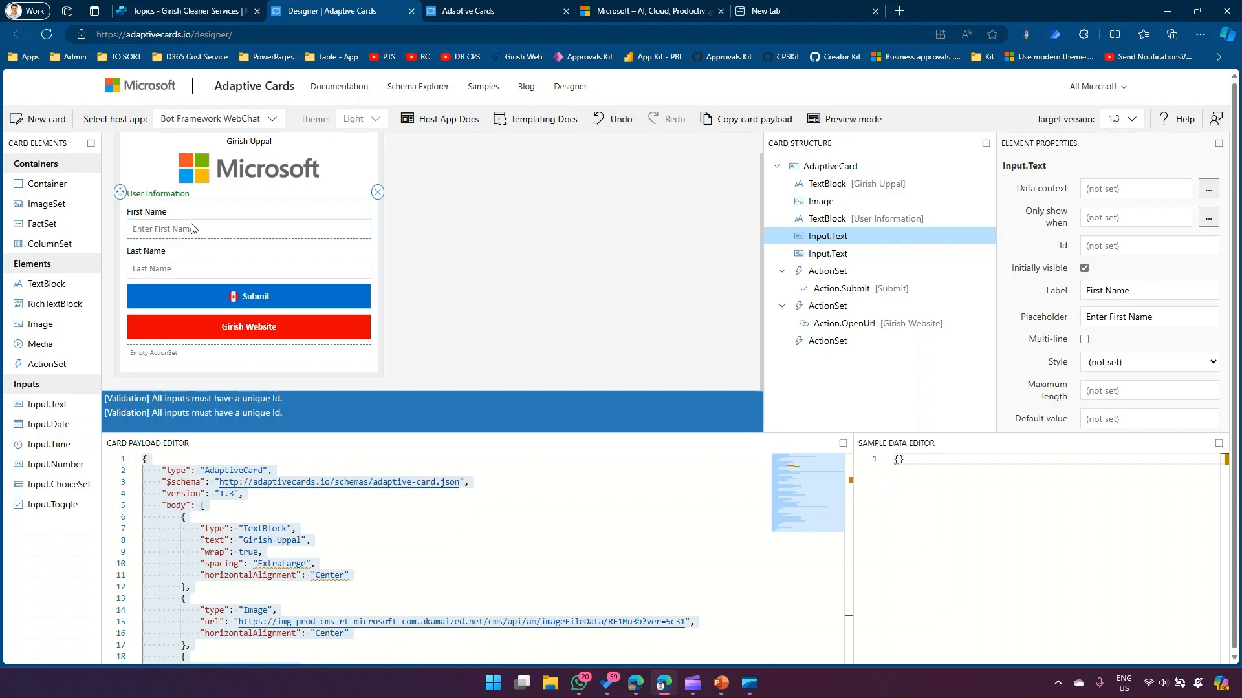
left_click(171, 261)
left_click(191, 297)
left_click(194, 323)
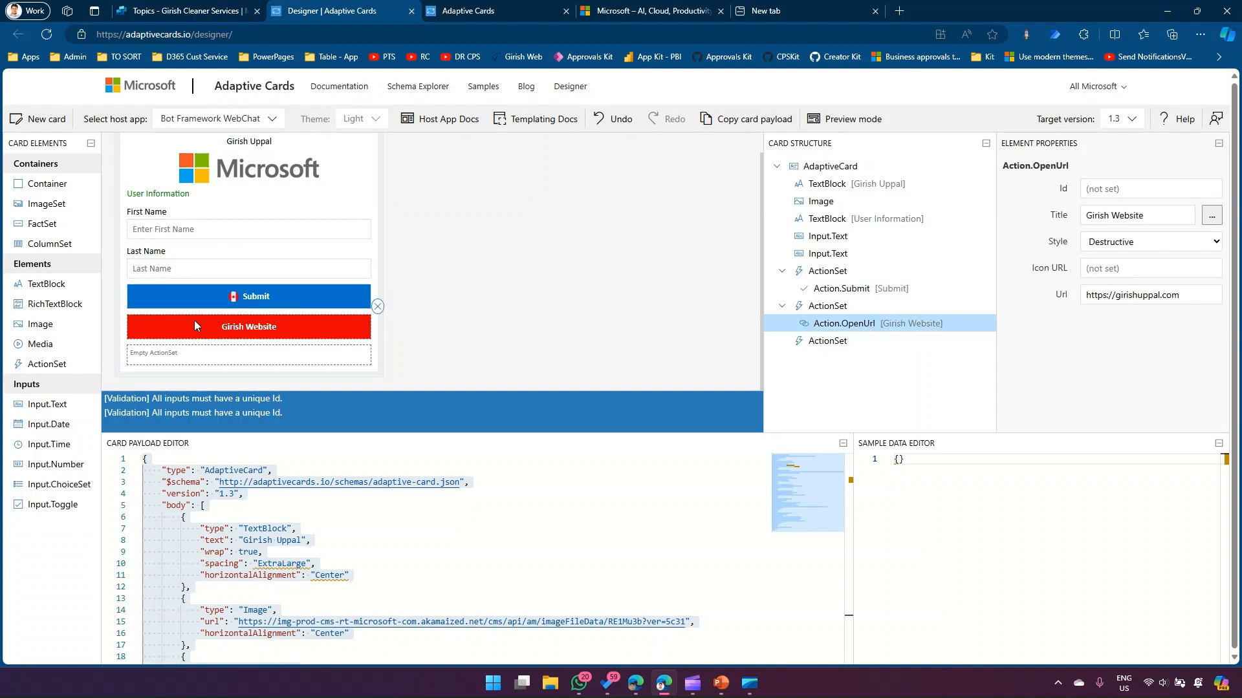
Set the First Name input's Id to "first-name" and the Last Name input's Id to "last-name".
left_click(201, 224)
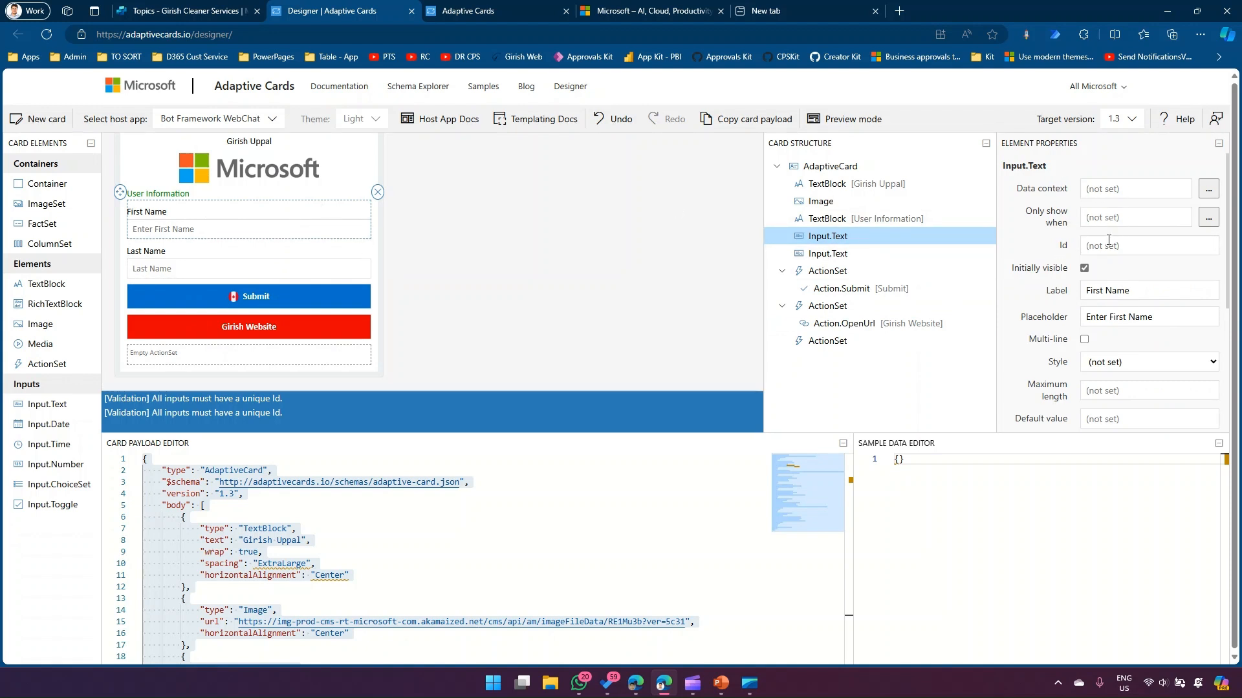
left_click(1139, 250)
type("first-name")
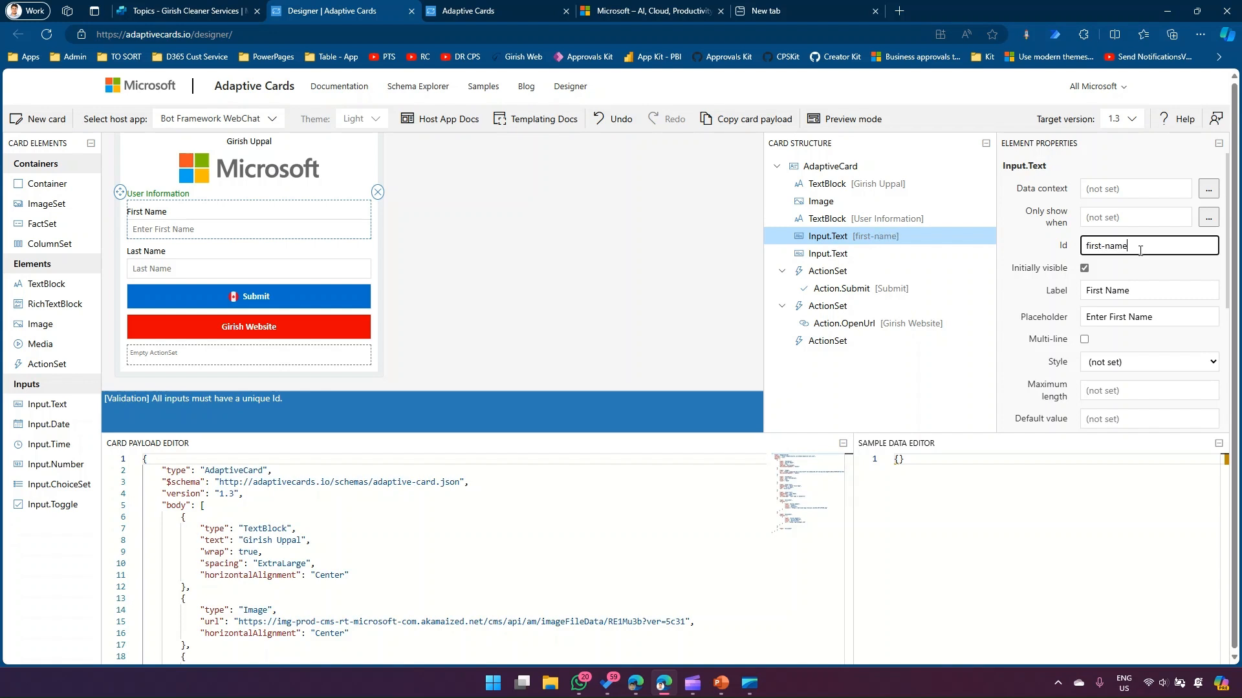
left_click(230, 266)
left_click(1092, 245)
type("last-name")
Set the Submit action's Id to "btn-submit" and the Girish Website action's Id to "btn-website".
left_click(339, 317)
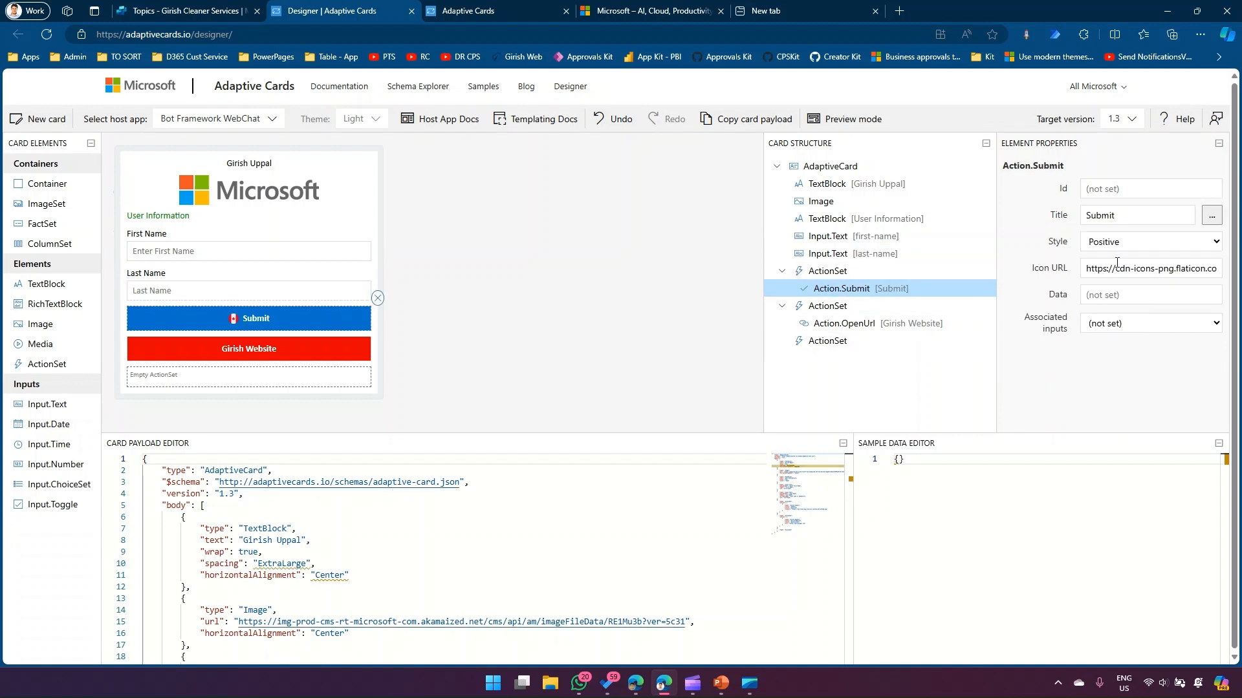
left_click(1113, 189)
type("btn-submit")
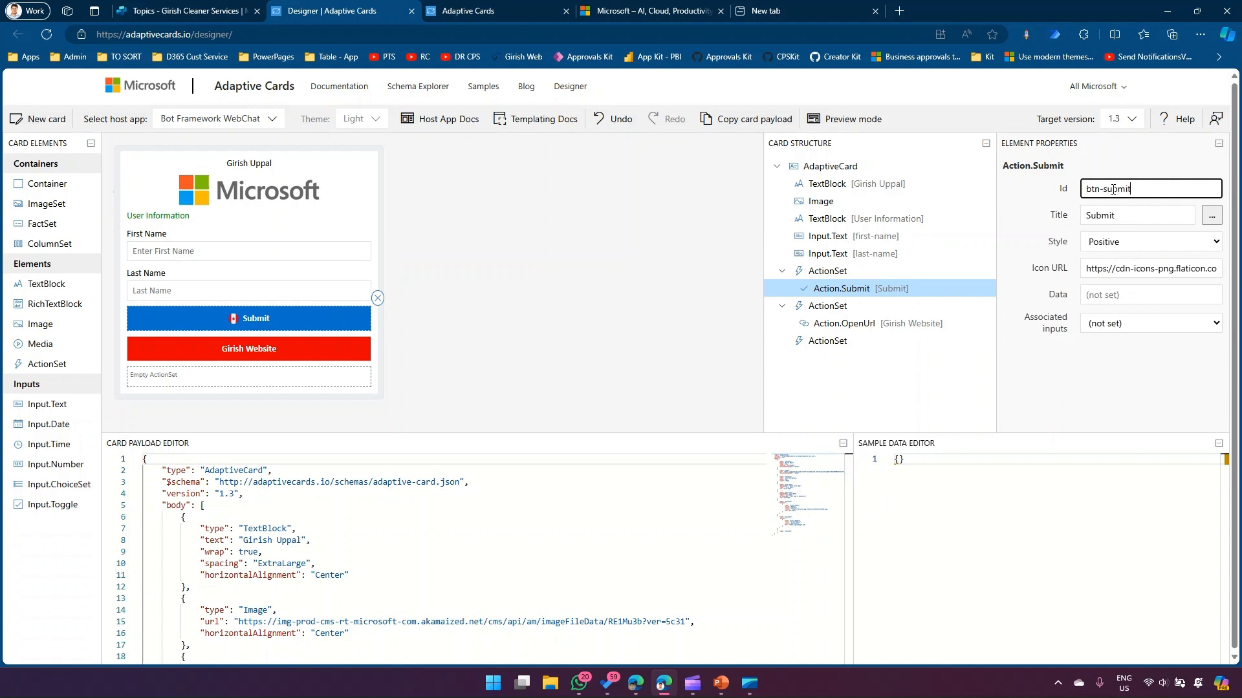
left_click(844, 324)
left_click(1087, 189)
type("btn-website")
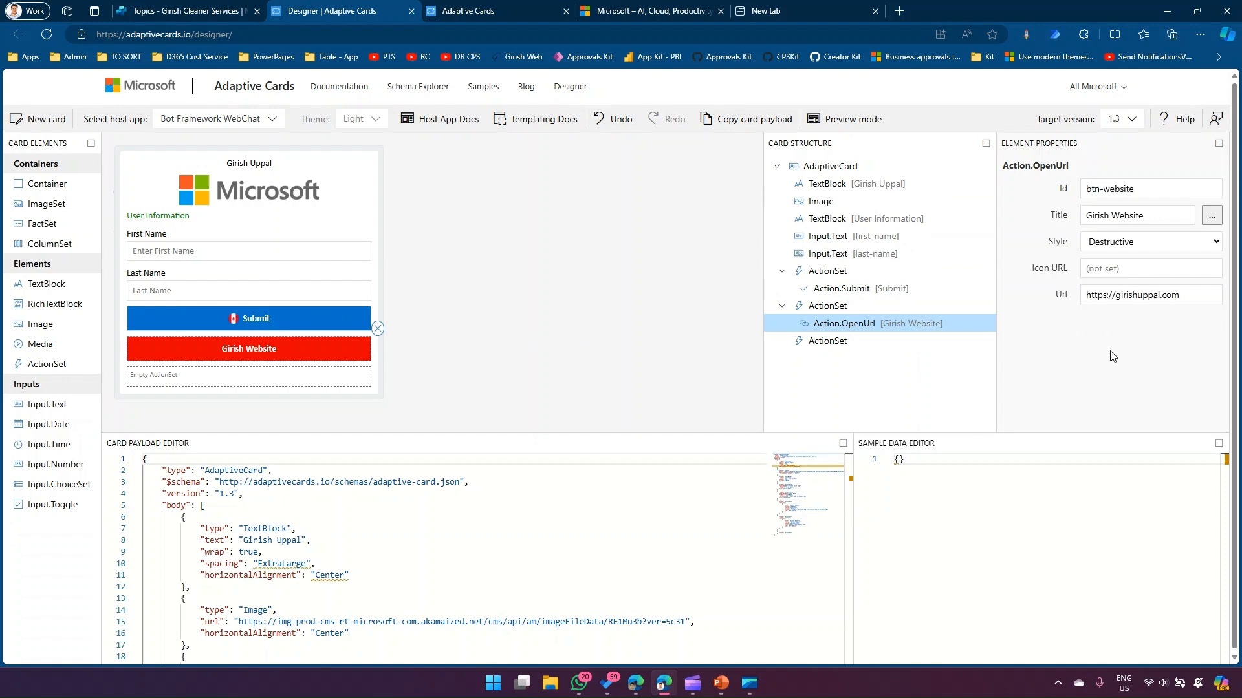
Replace the Copilot Studio message's card JSON with the designer payload containing the new Ids and close the card's properties.
left_click(416, 520)
key("ctrl+a")
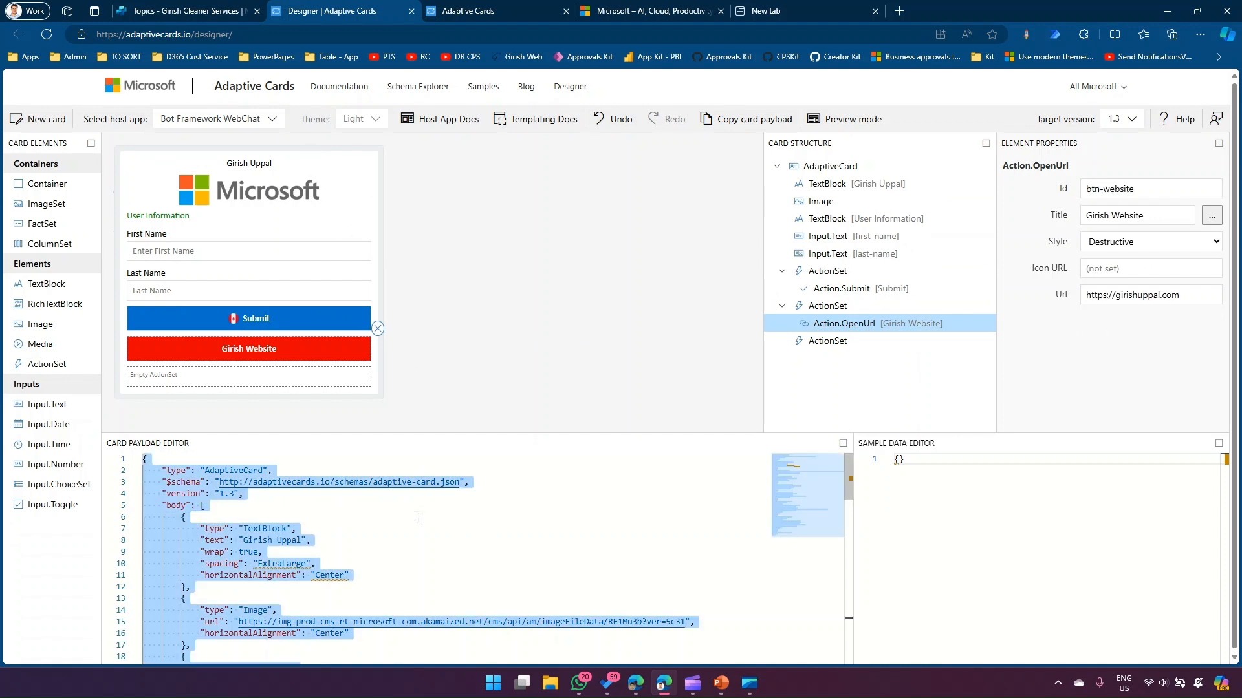
left_click(176, 15)
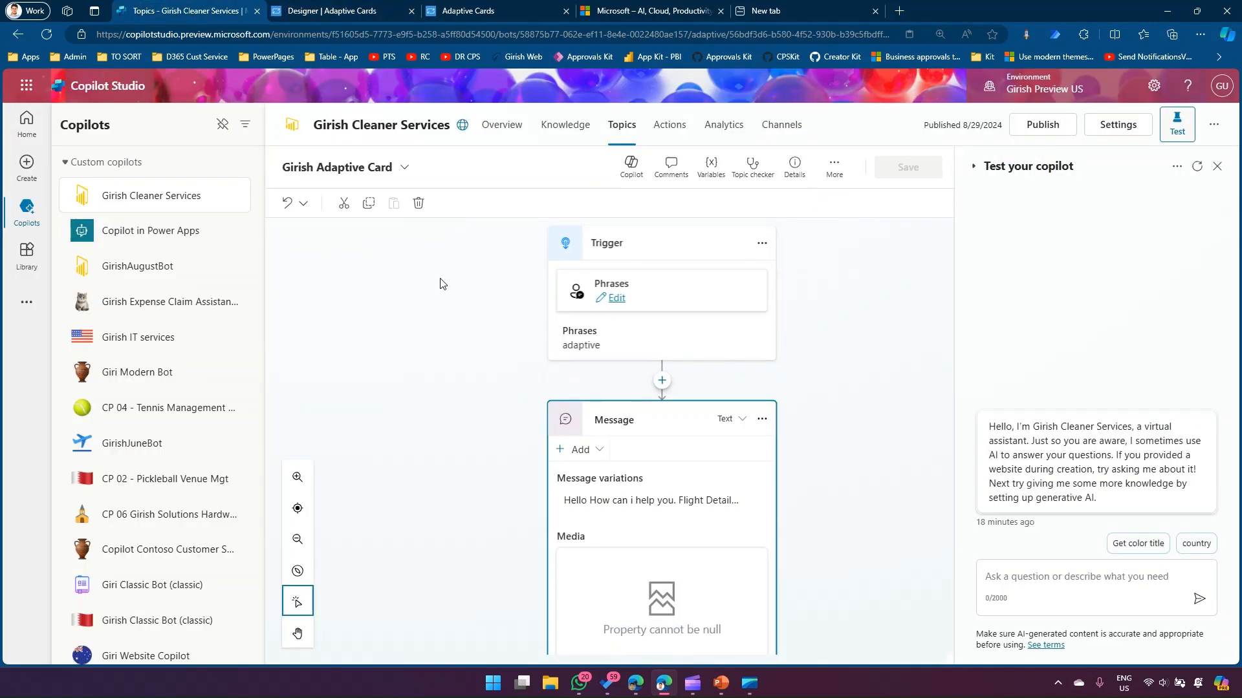
left_click(633, 575)
left_click(870, 385)
key("ctrl+a")
key("ctrl+v")
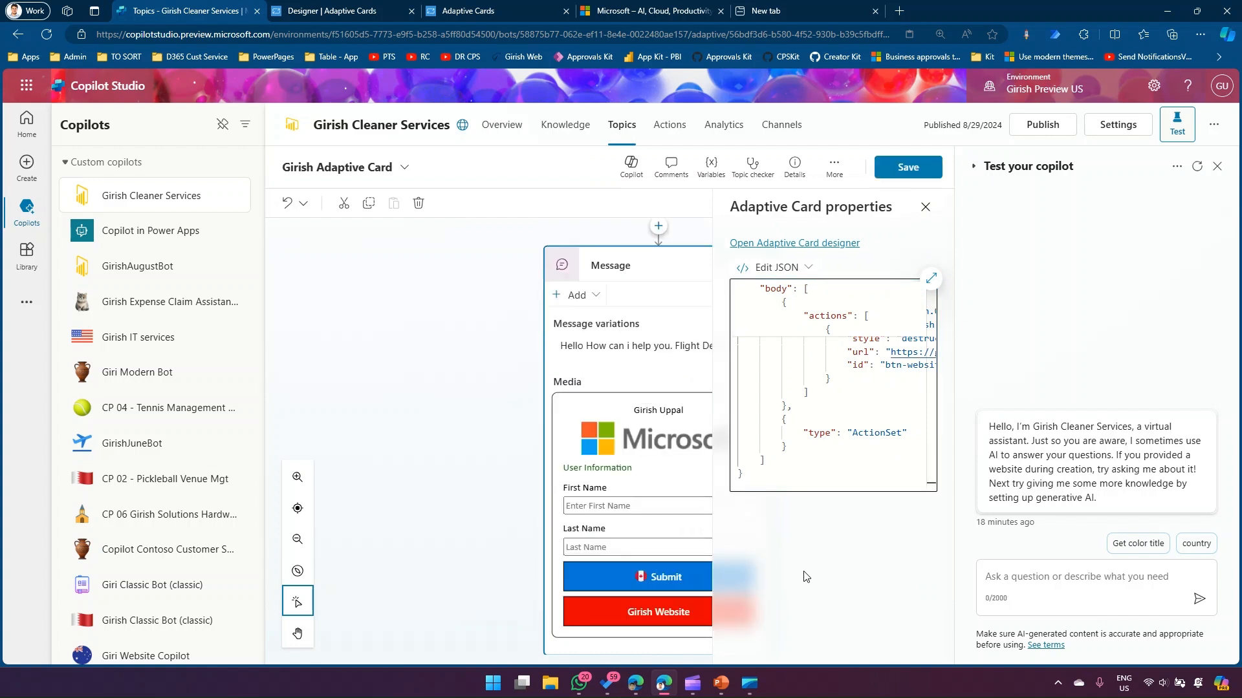
left_click(925, 208)
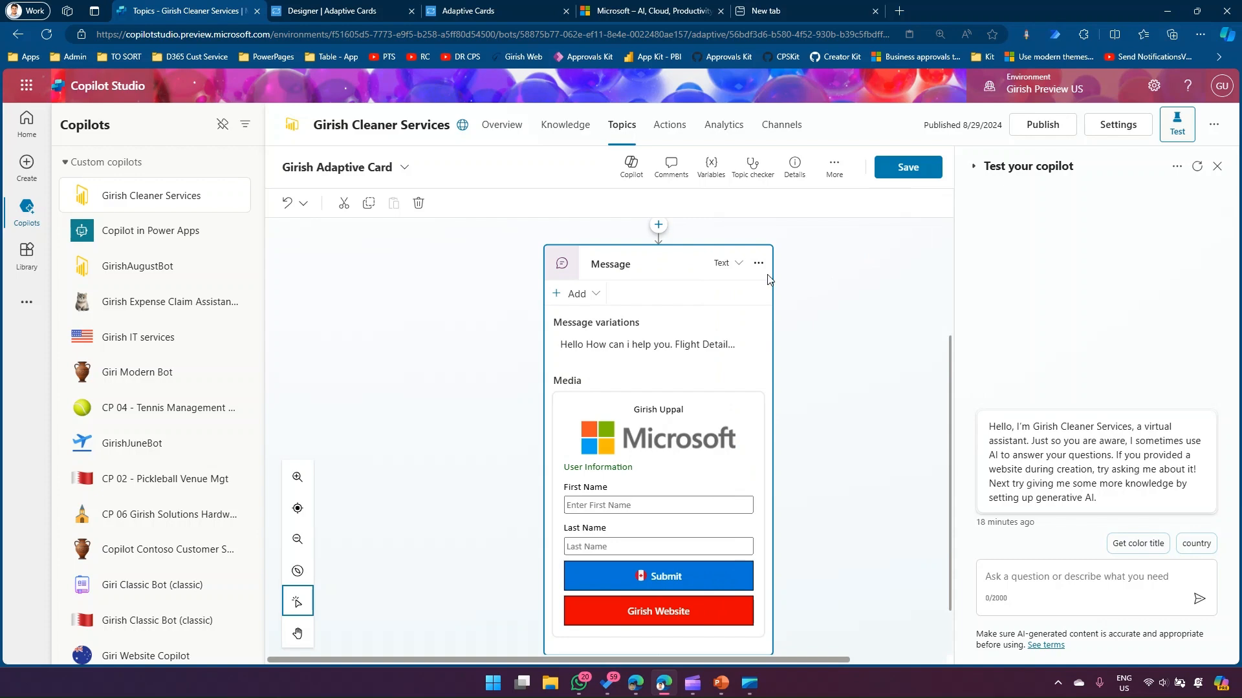
Return to the Adaptive Cards designer and review the Ids of the First Name and Last Name inputs.
left_click(327, 10)
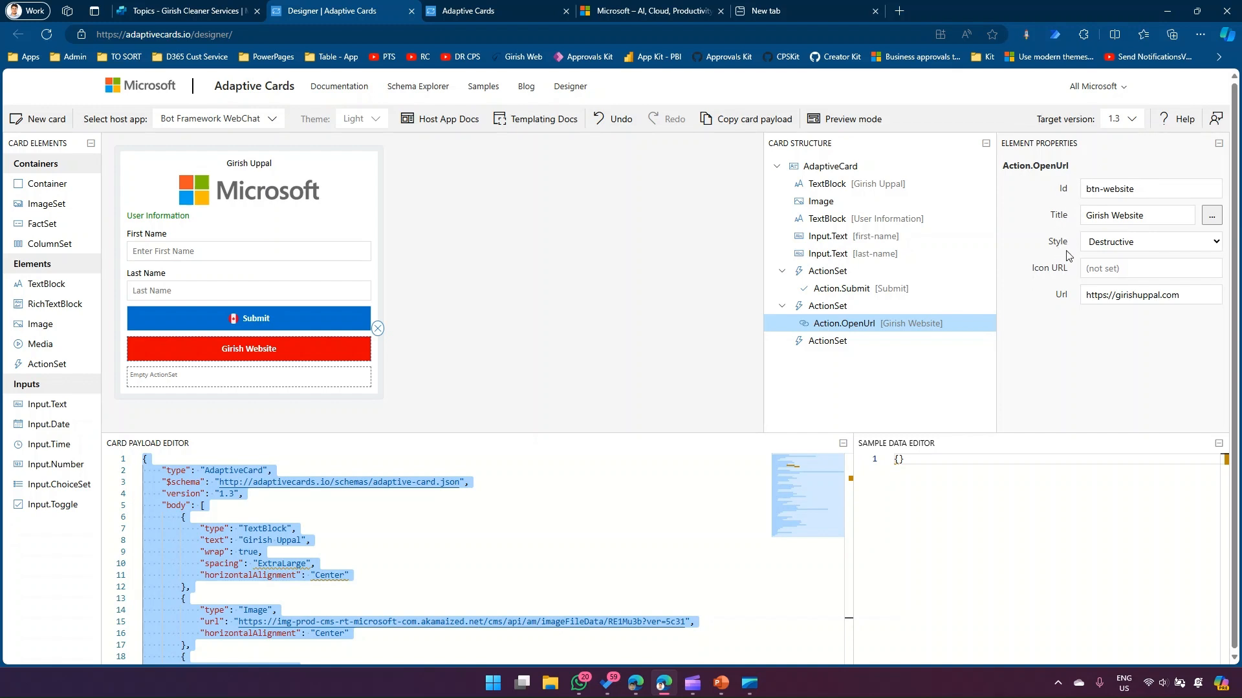
left_click(295, 244)
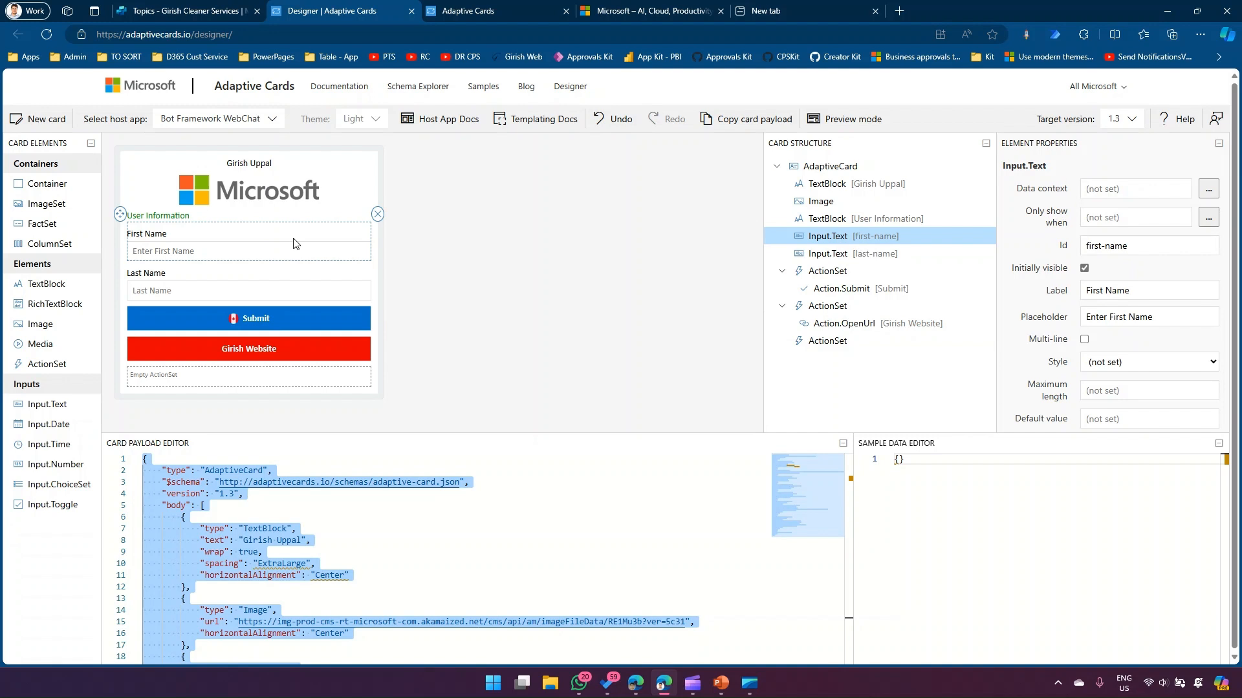
left_click_drag(1136, 246, 1081, 251)
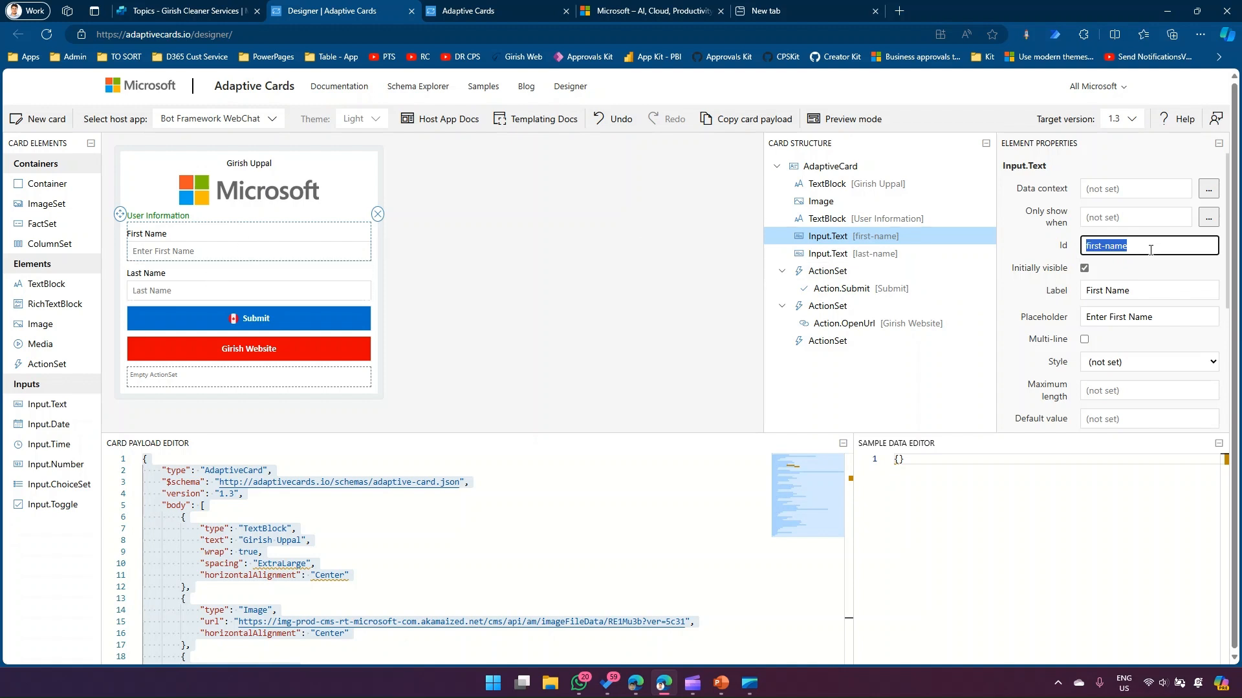
left_click(298, 276)
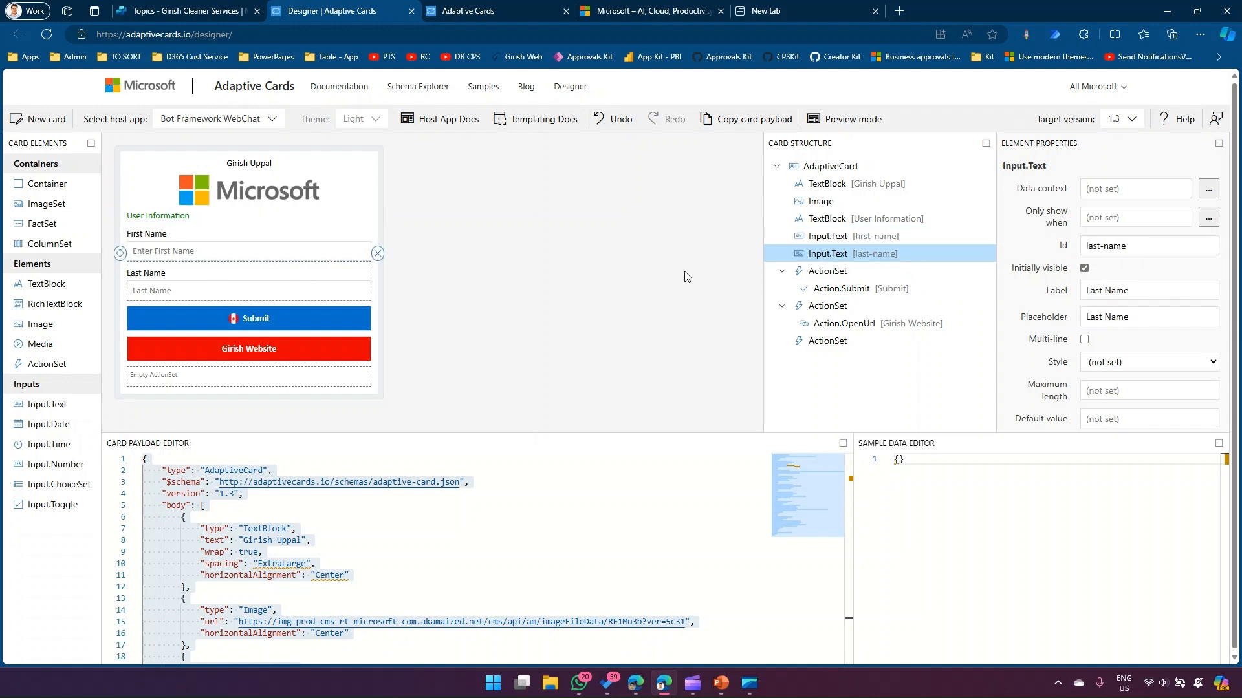
Review the Ids of the card's Submit and website actions in the designer.
left_click(354, 314)
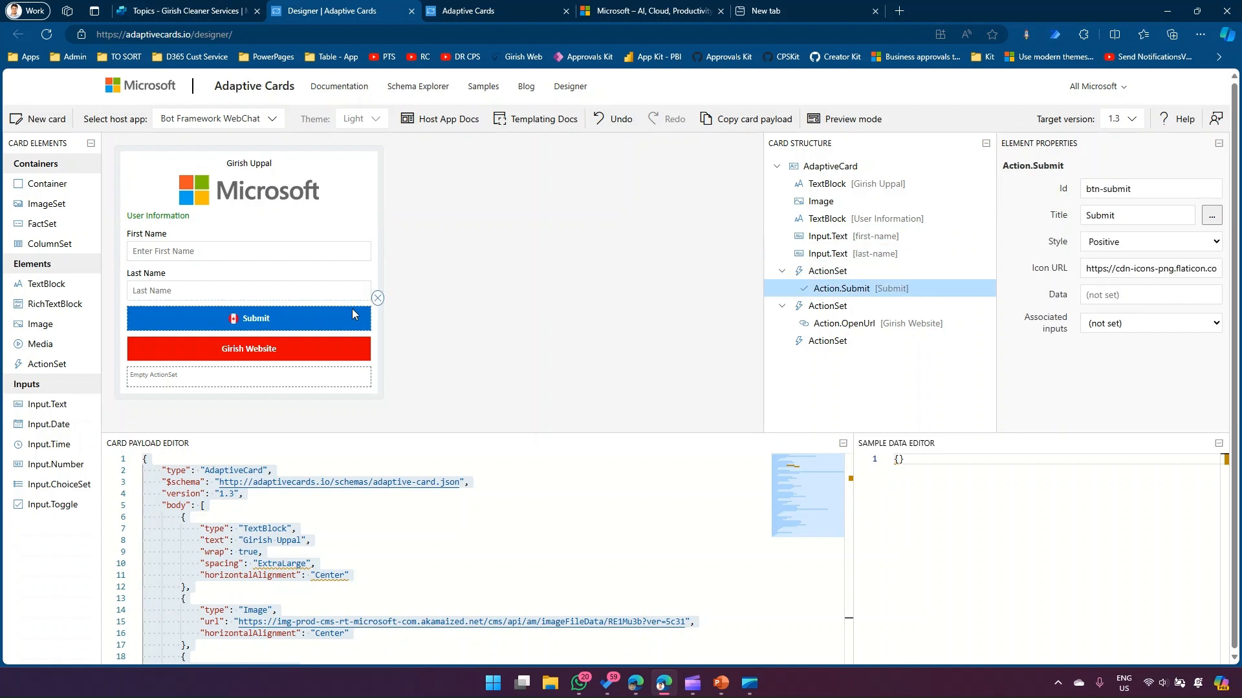
left_click(358, 341)
triple_click(1147, 195)
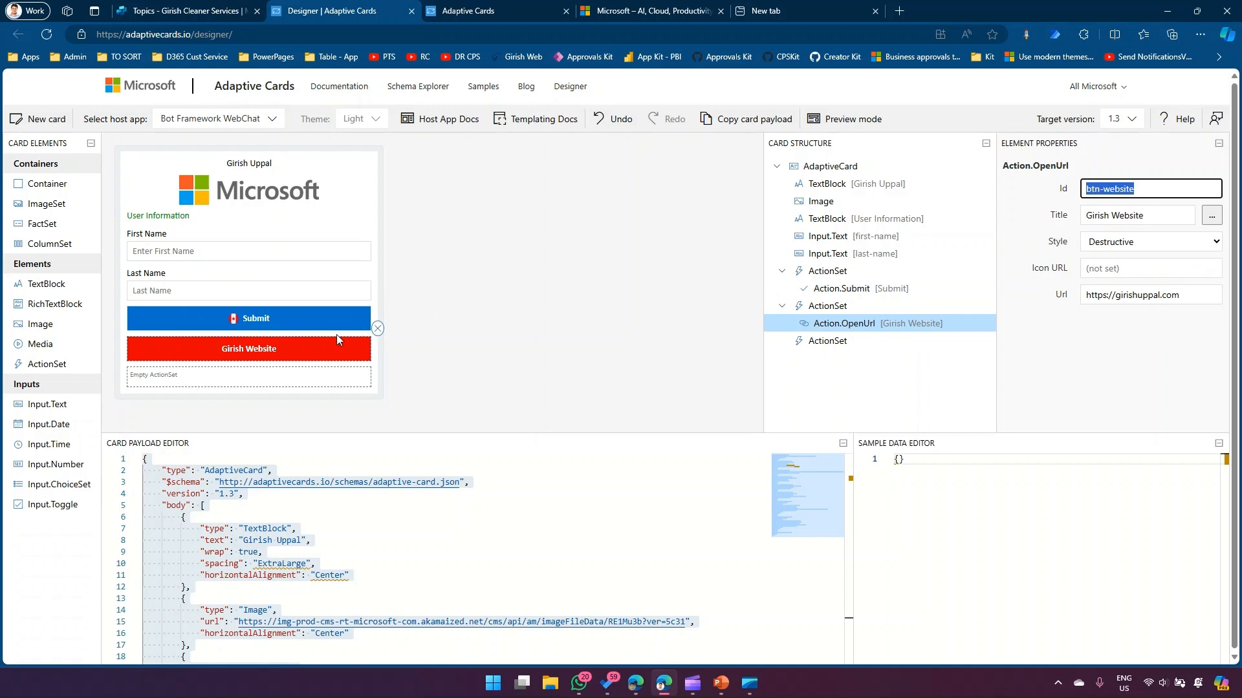
left_click(507, 300)
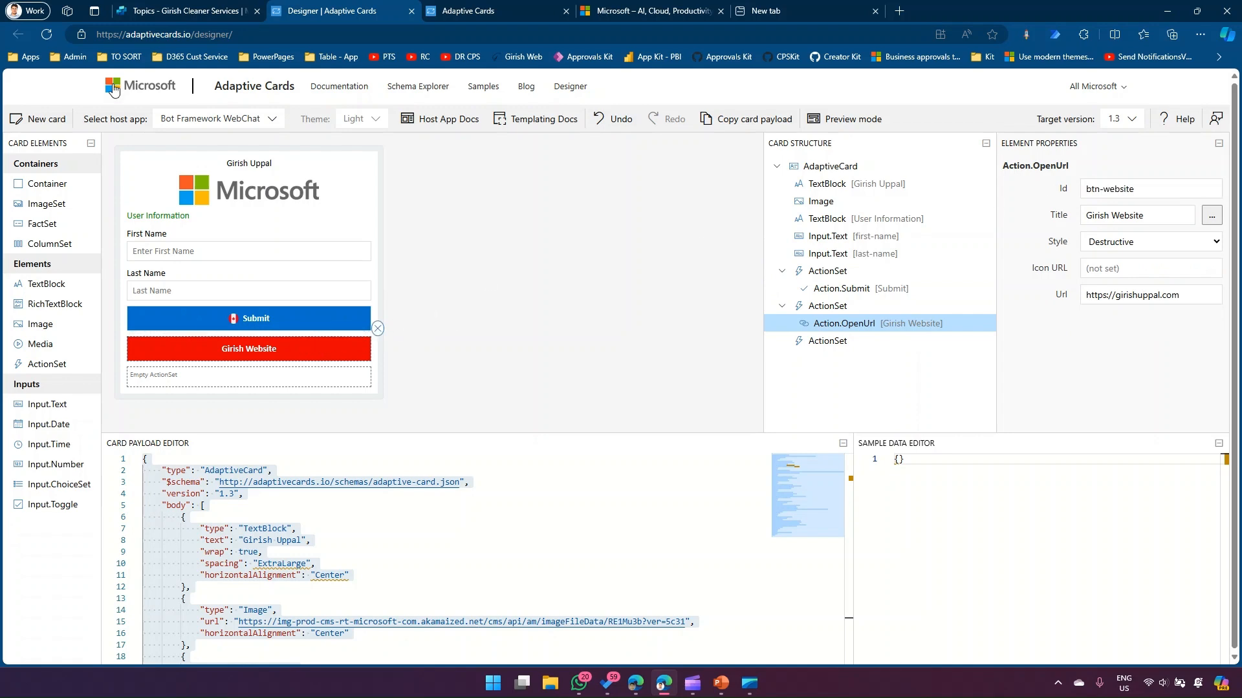
Return to the Copilot Studio topic, check its trigger phrase and message card, and save the topic.
left_click(186, 10)
scroll(761, 457, "down", 2)
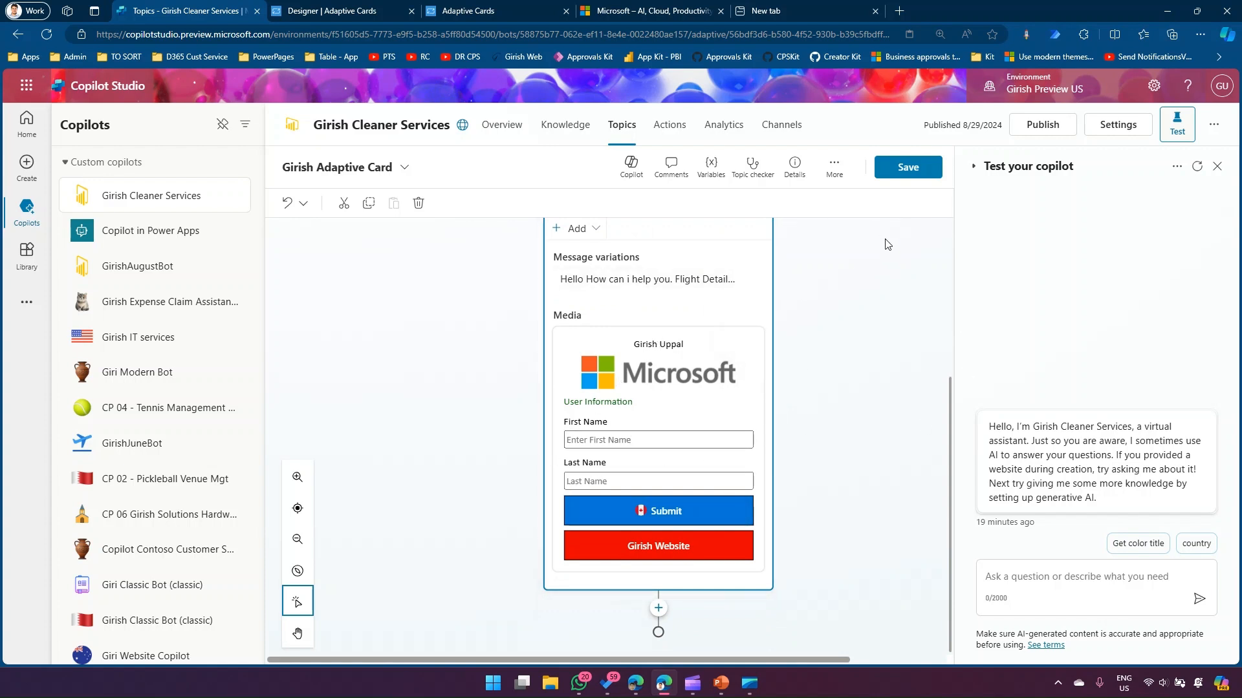
scroll(767, 324, "up", 4)
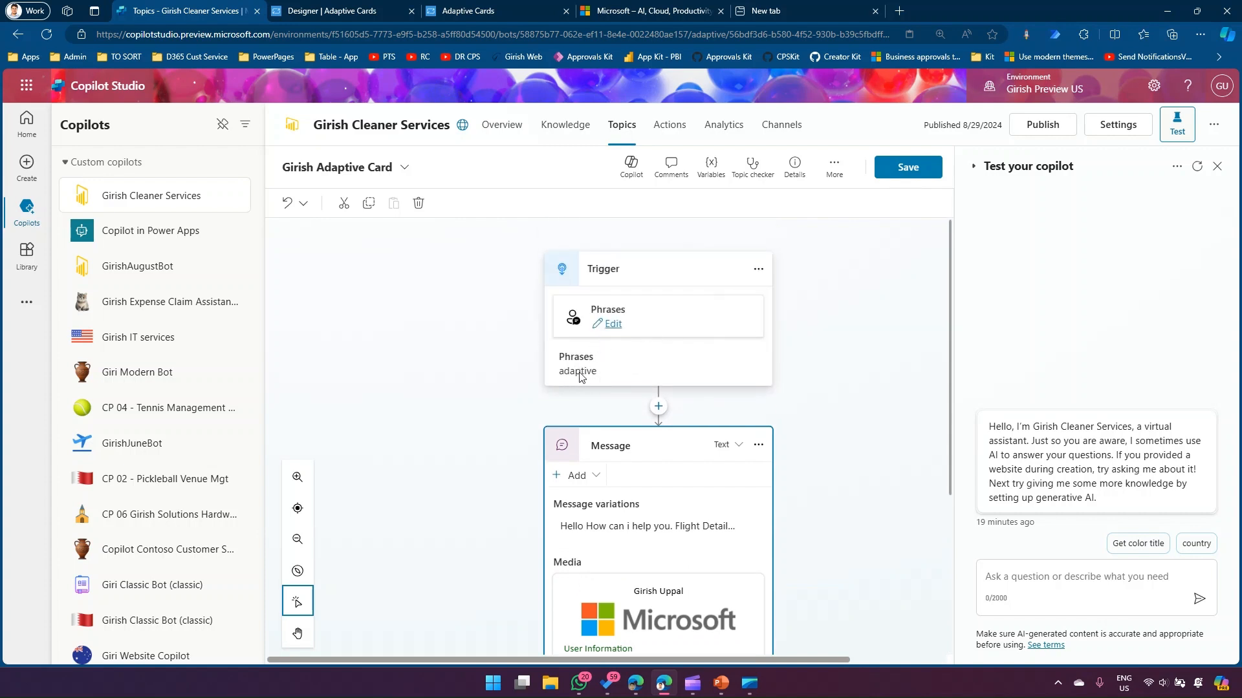
left_click(905, 167)
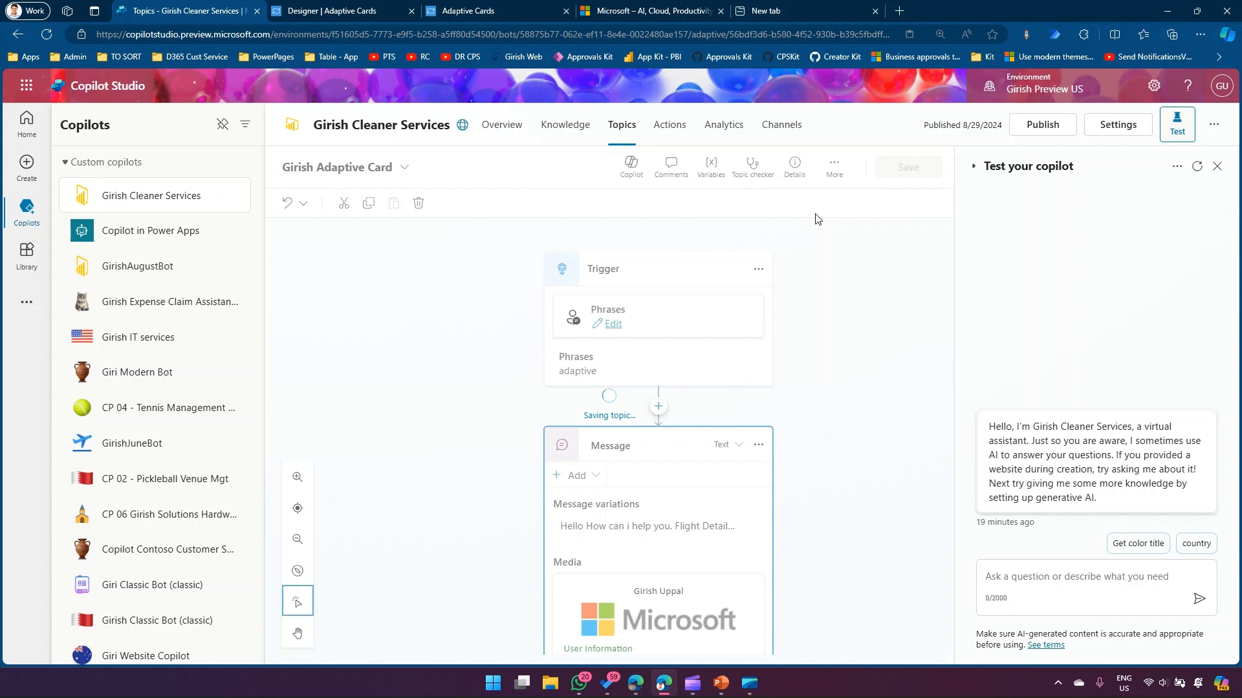
Start a new test conversation and send "adaptive" to trigger the topic.
left_click(1197, 168)
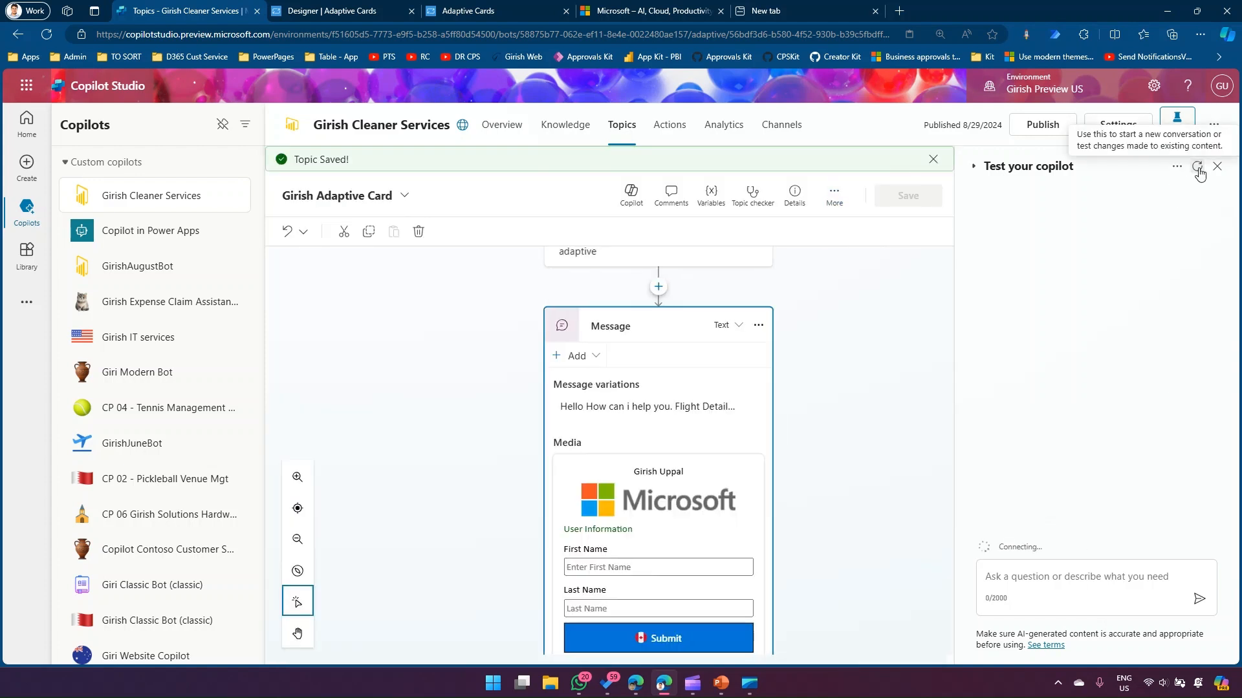
left_click(1096, 580)
type("adaptive")
key("Return")
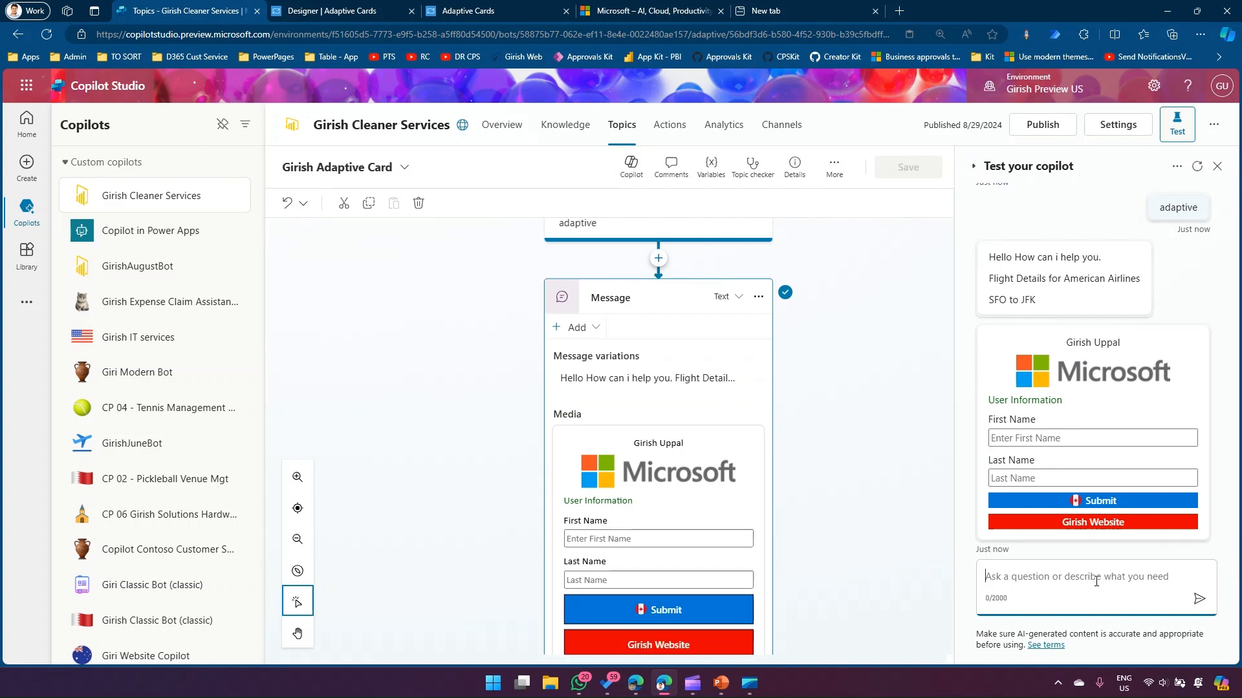
Try the website action on the card in the test chat, and return to the Copilot Studio topic.
left_click(1102, 437)
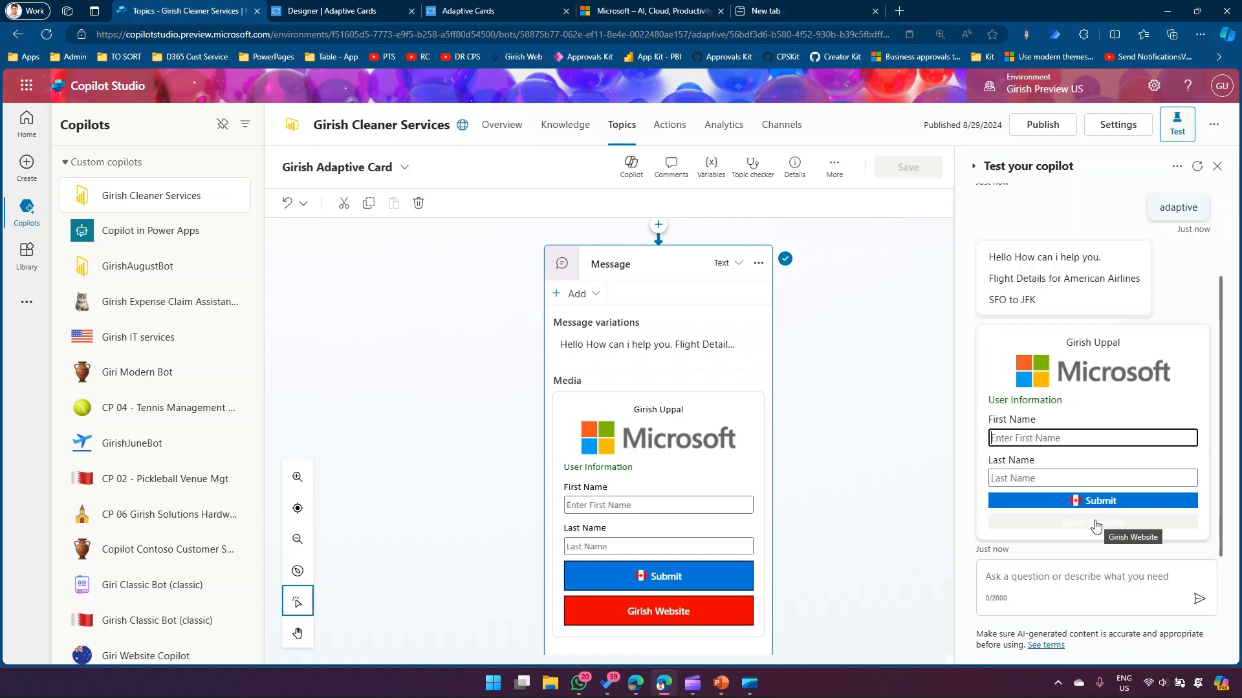
left_click(1095, 524)
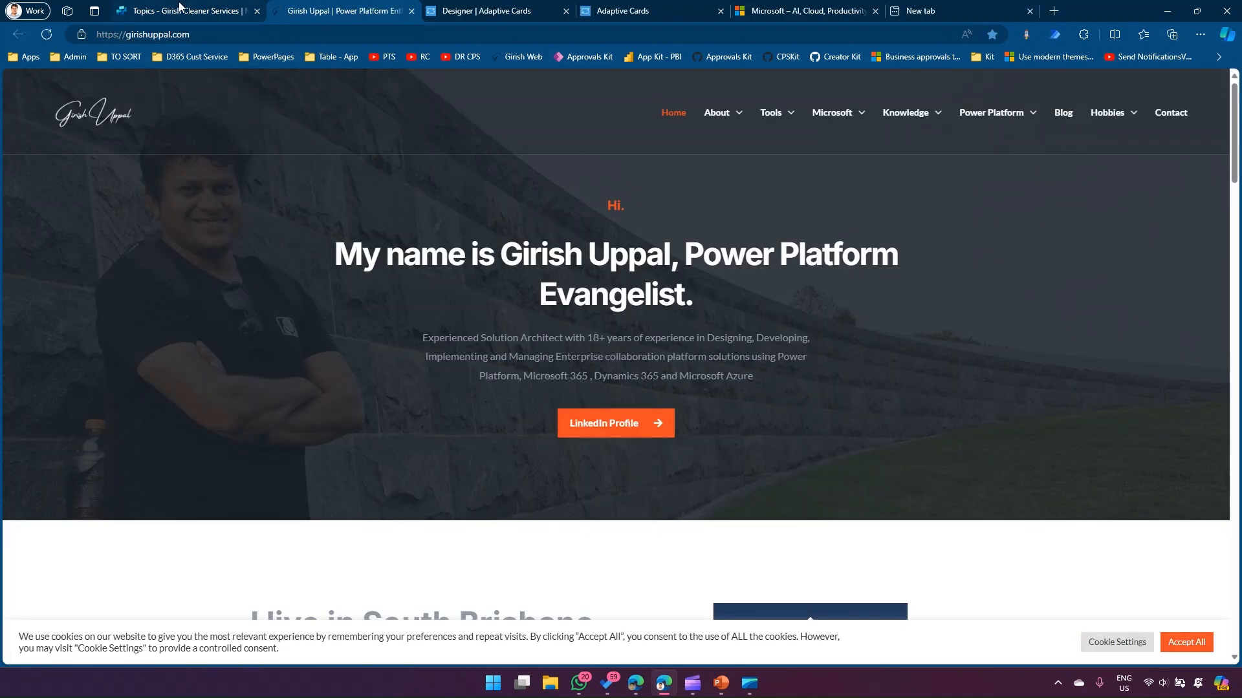
left_click(180, 7)
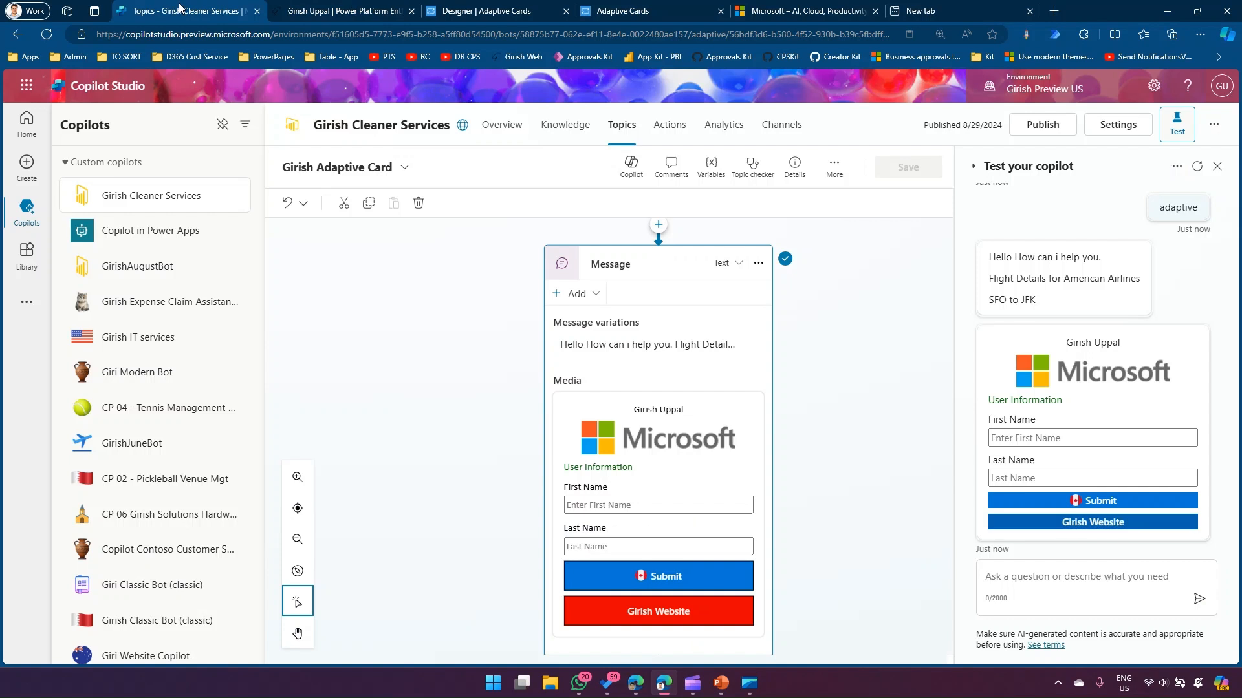
Fill in the first name and last name on the test chat's card and try its Submit action.
left_click(1033, 441)
type("Girish")
key("Tab")
type("Uppal")
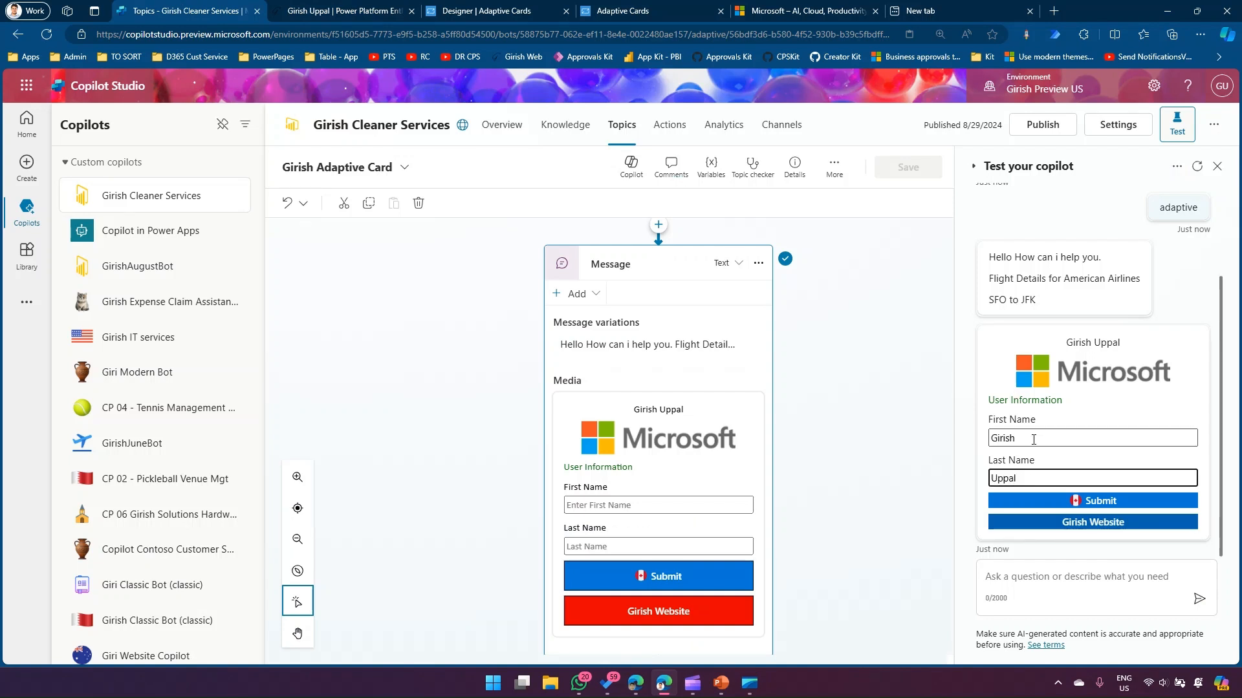
left_click(1075, 502)
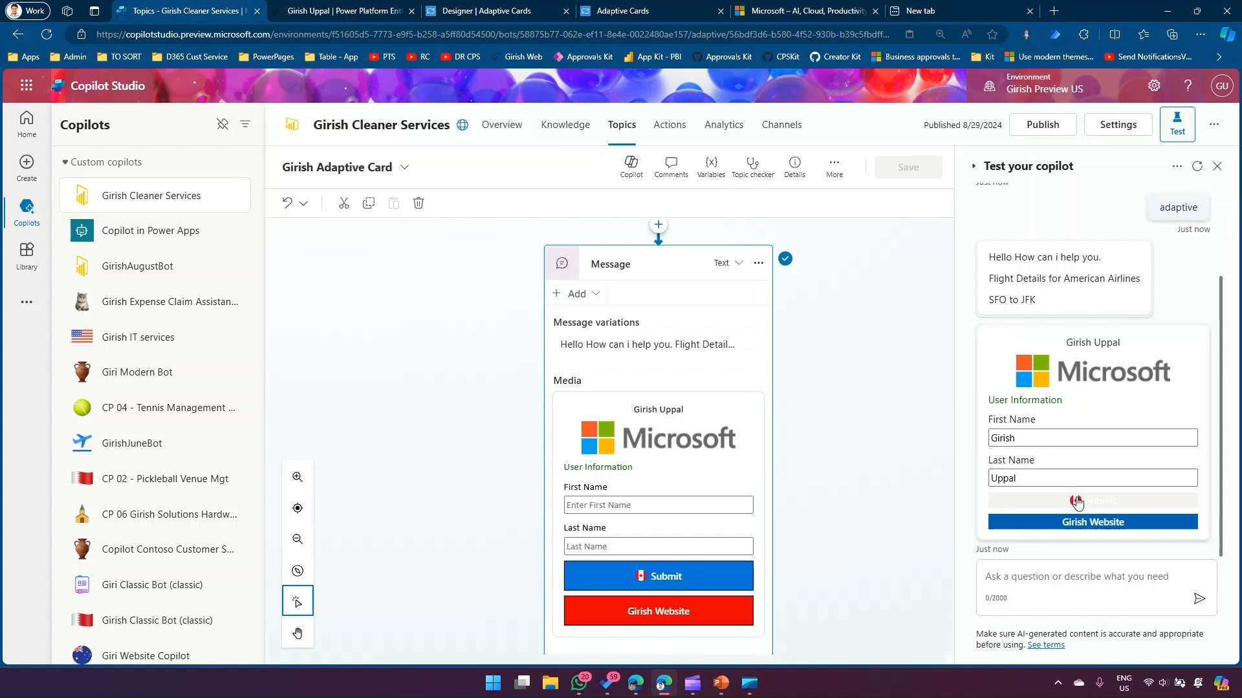
left_click(1053, 524)
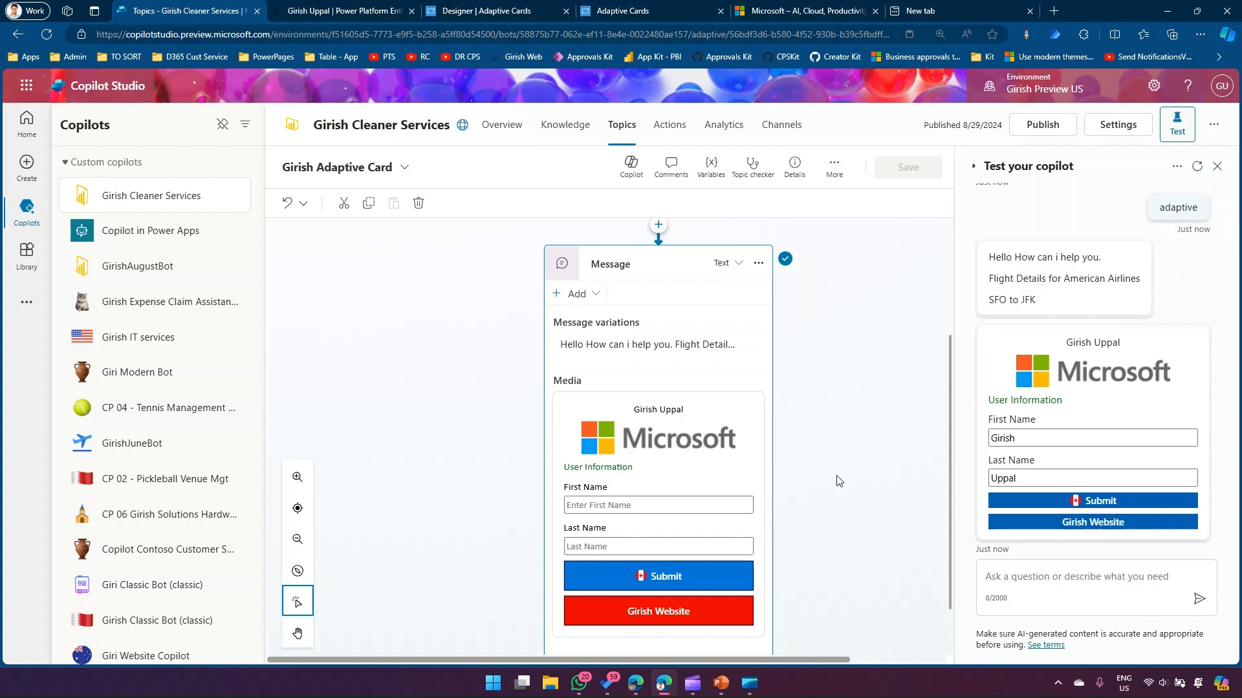
Close the test chat and look over the node types that can be added below the Message node.
scroll(841, 486, "down", 1)
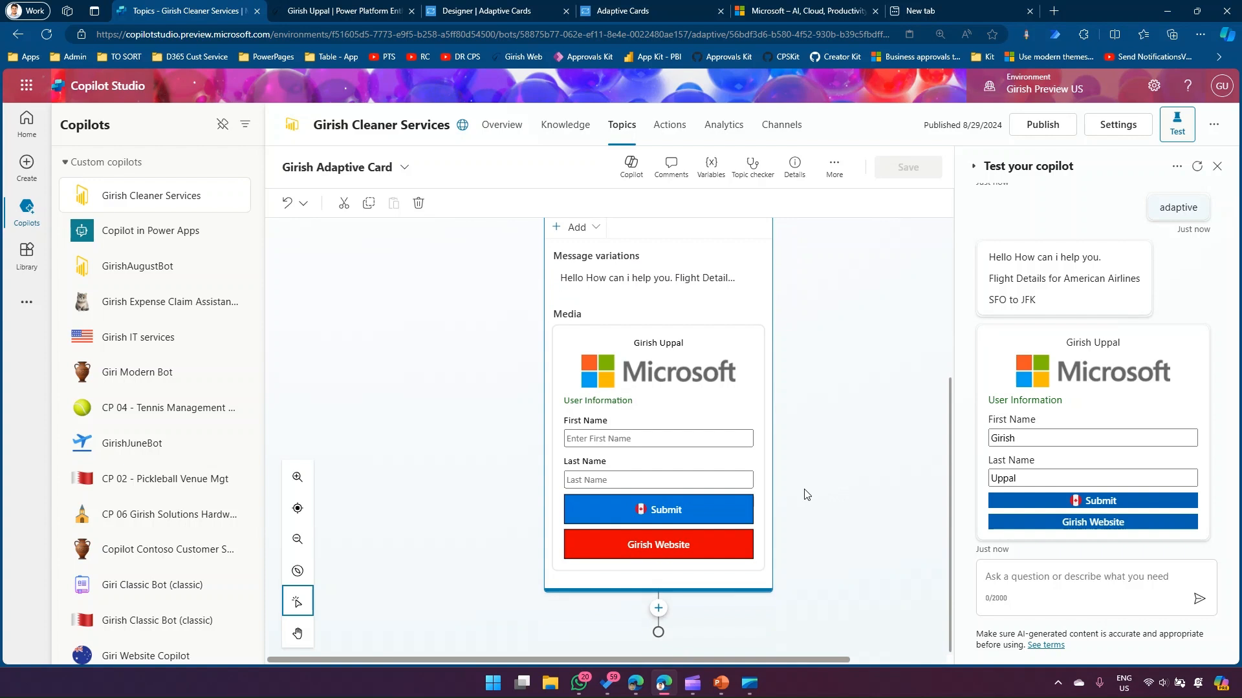
left_click(1217, 166)
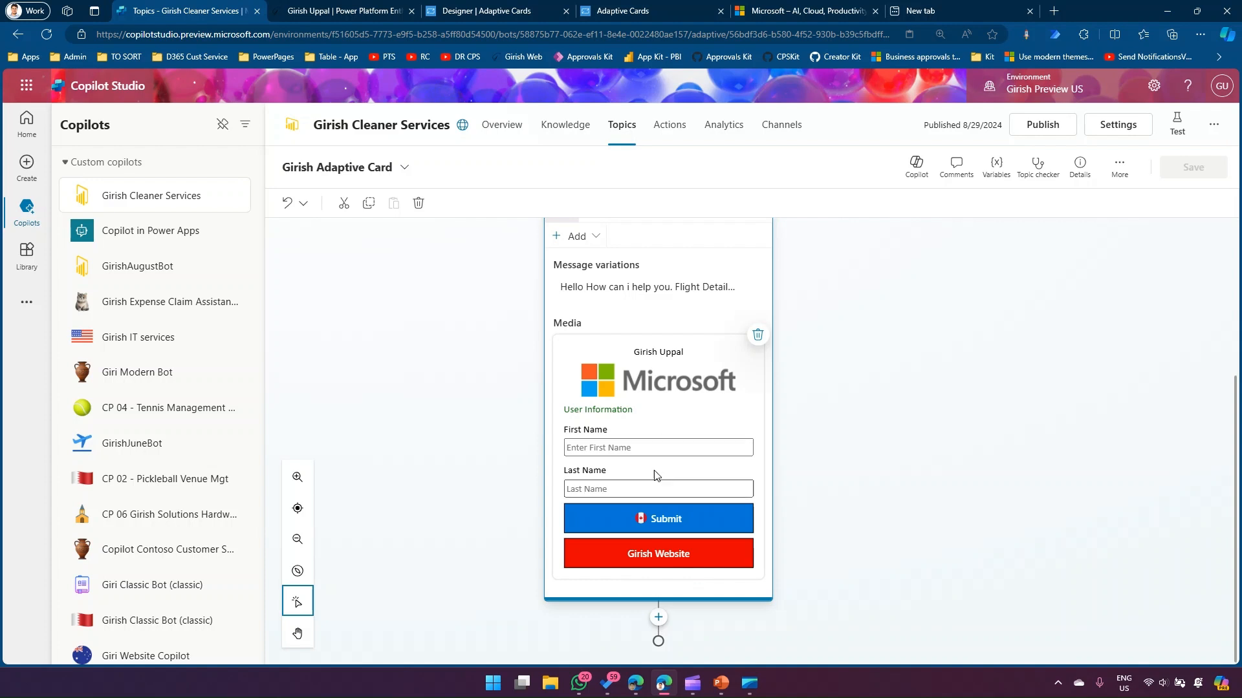
left_click(659, 620)
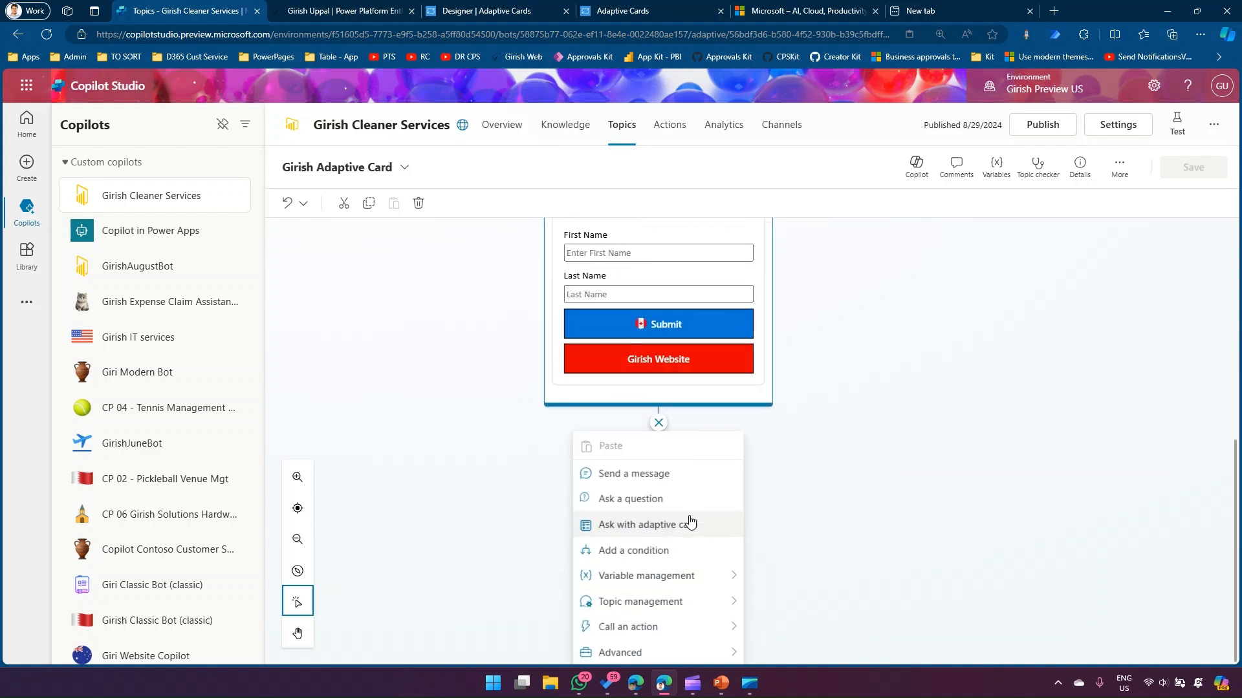
left_click(825, 421)
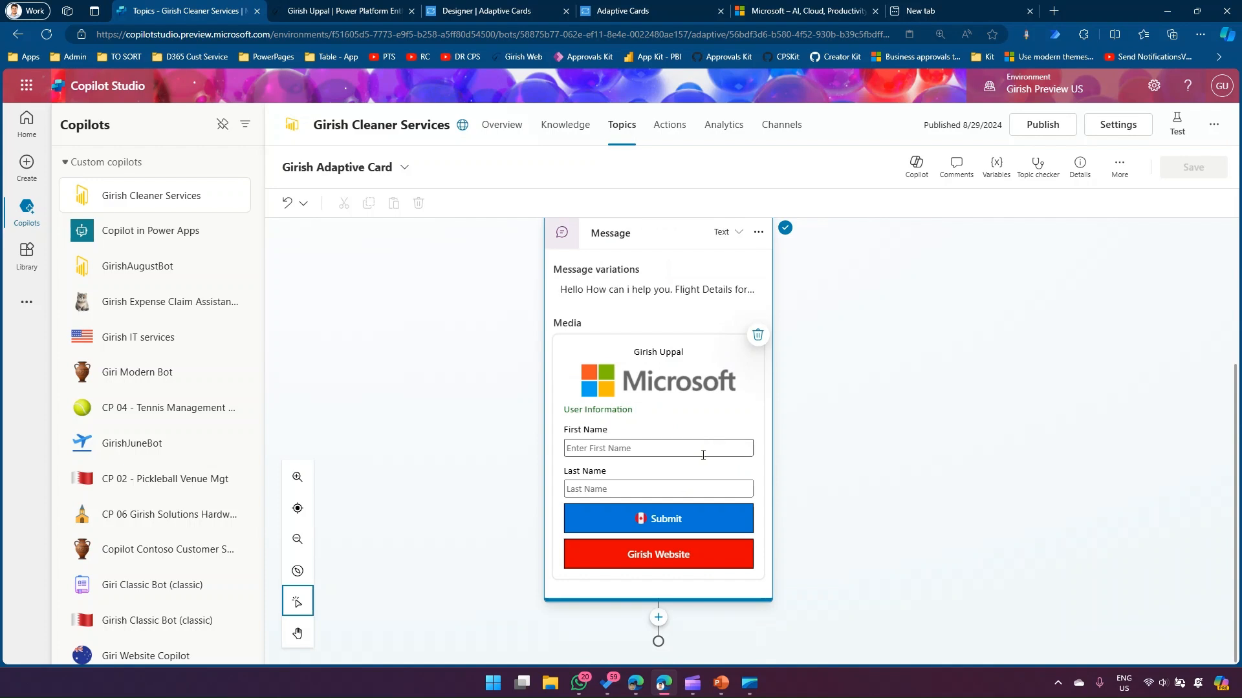
Open the properties of the adaptive card in the Message node.
left_click(633, 451)
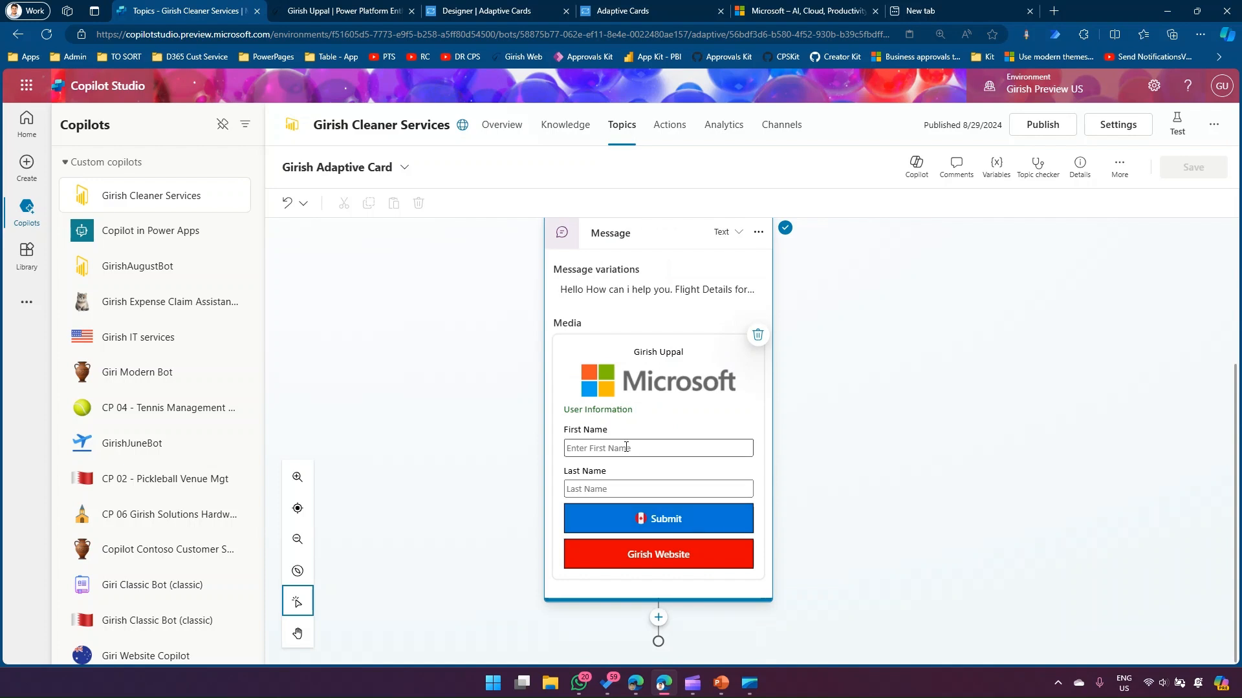
left_click(720, 493)
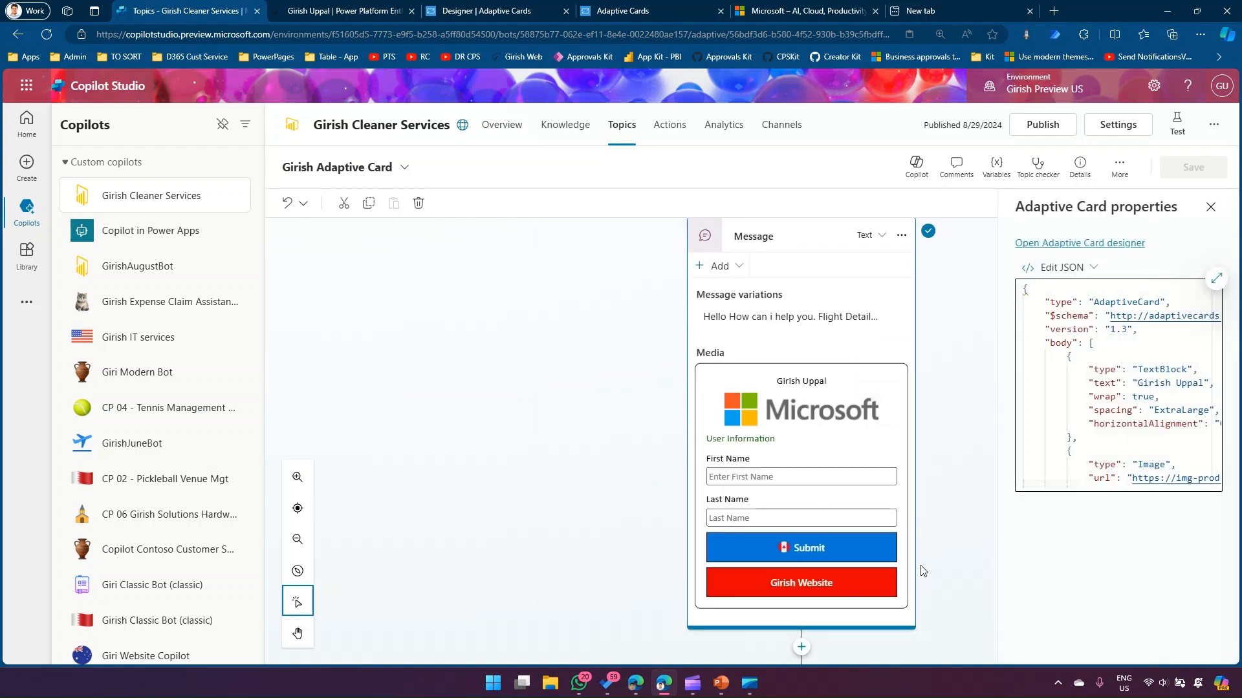